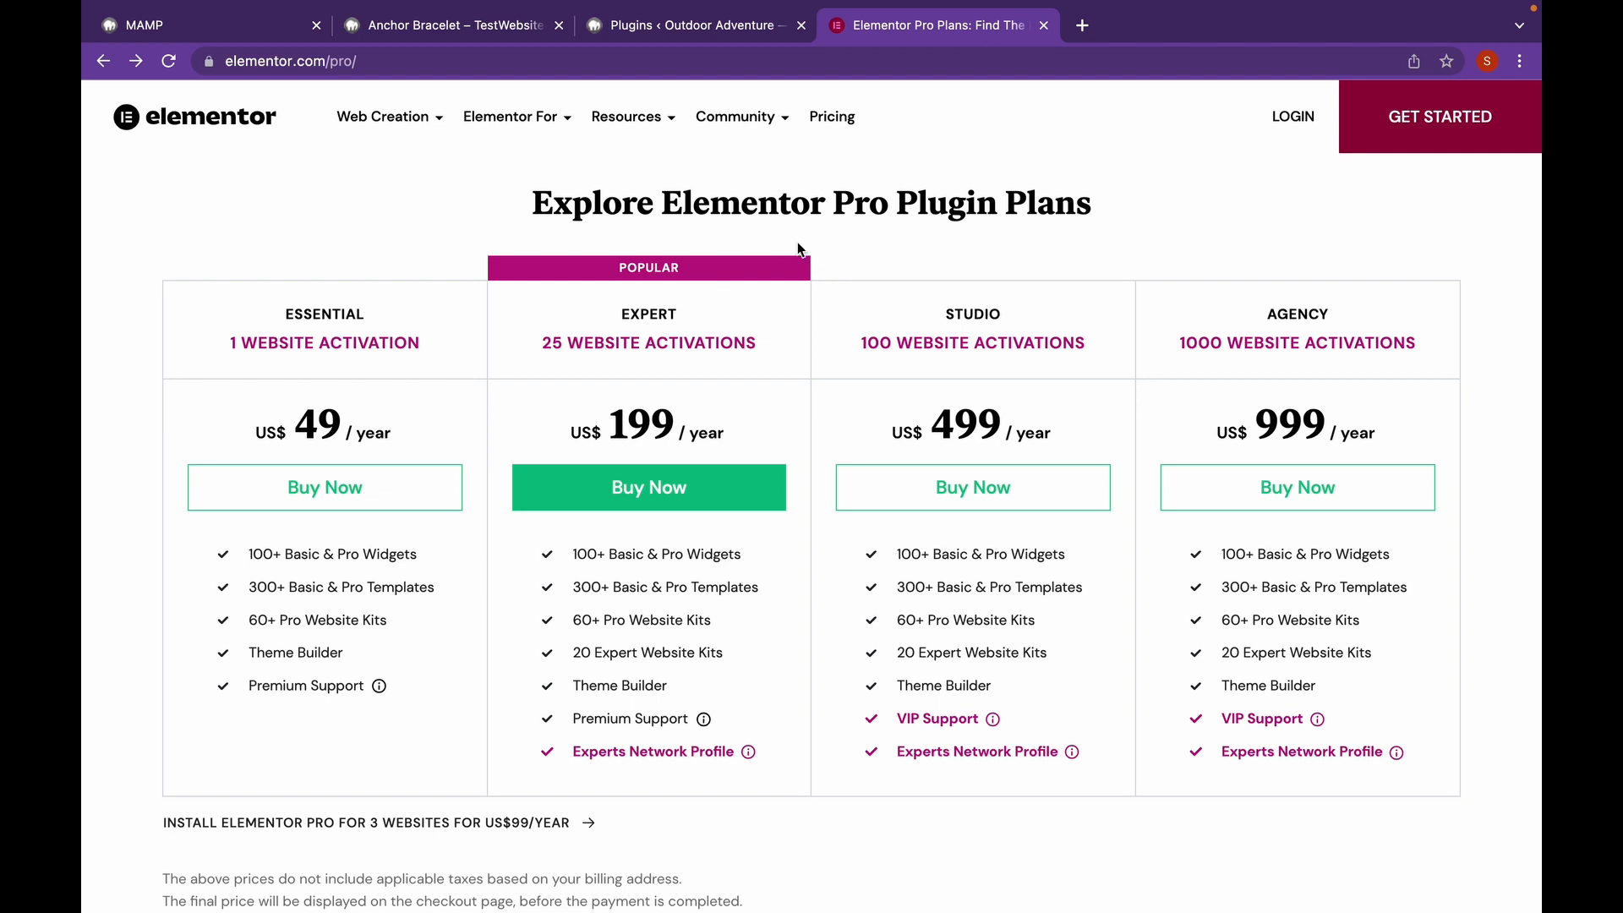
# - Open the checkout for the Elementor Pro Essential plan, close it and return to the Anchor Bracelet product page
pyautogui.click(434, 507)
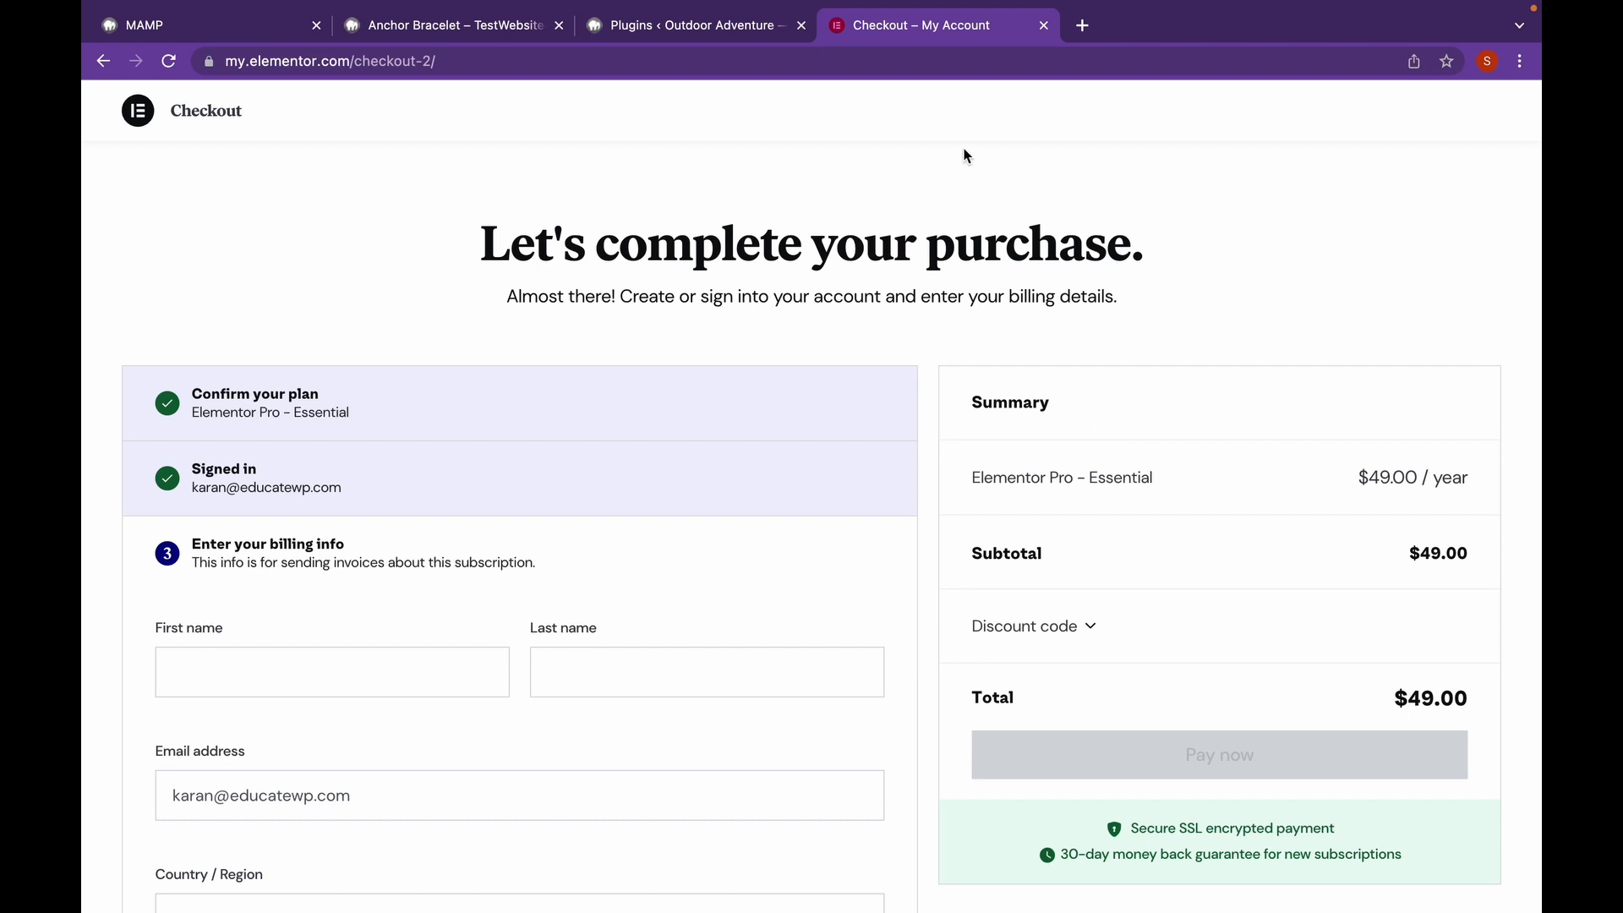
pyautogui.click(1045, 25)
pyautogui.click(484, 27)
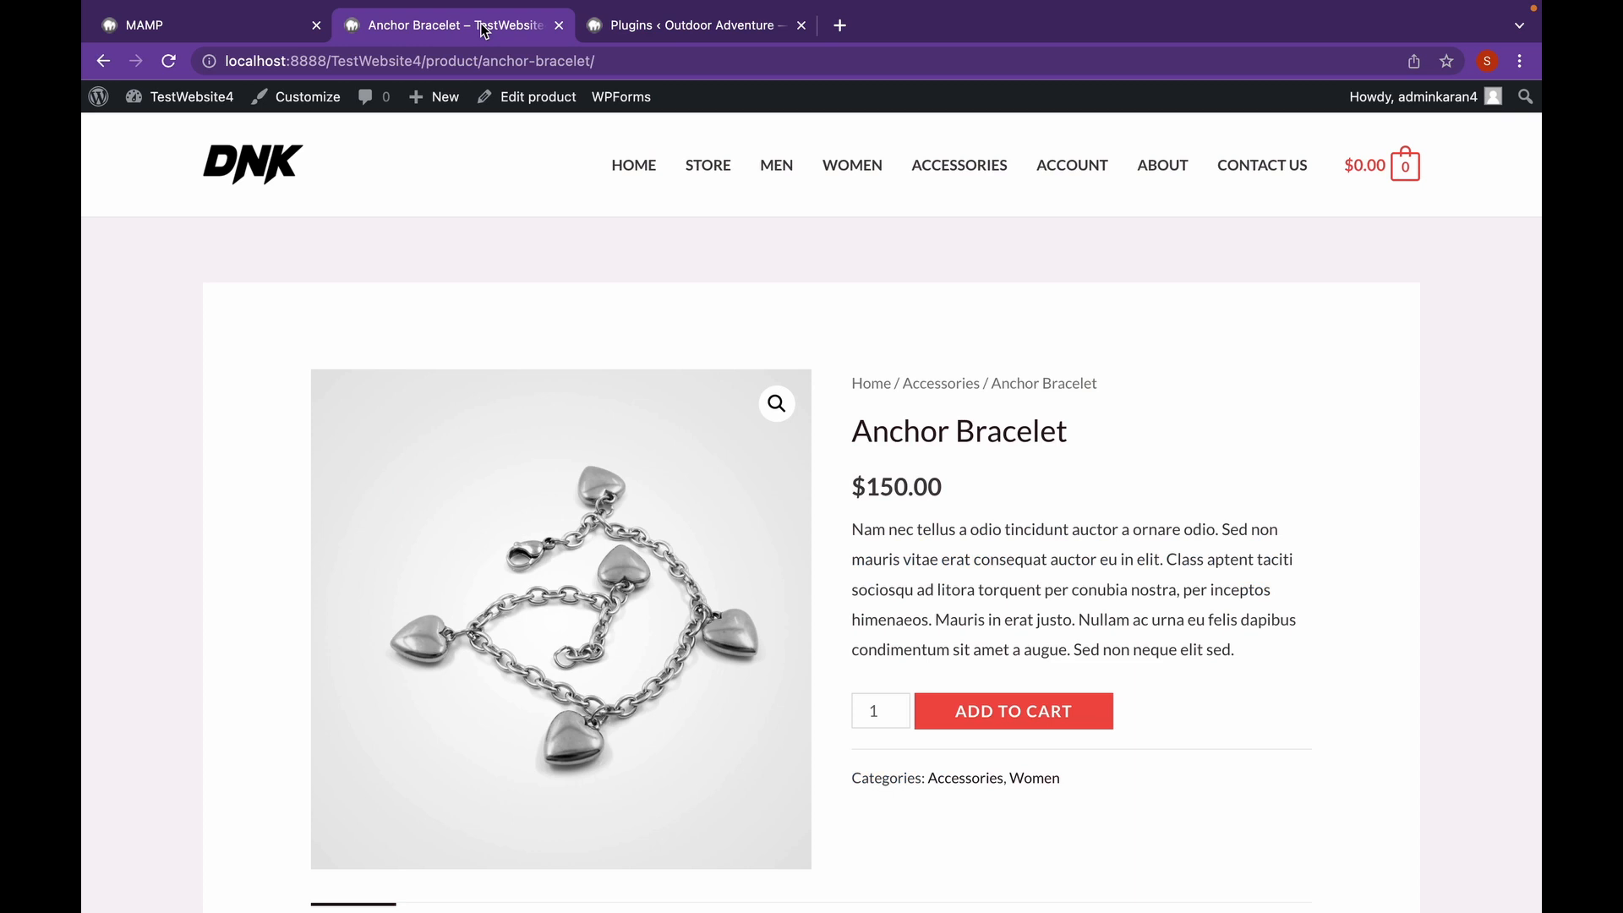
# - Upload elementor-pro-v3.6.3.zip from Downloads as a new plugin on TestWebsite4 and check Elementor Pro among the installed plugins
pyautogui.click(227, 99)
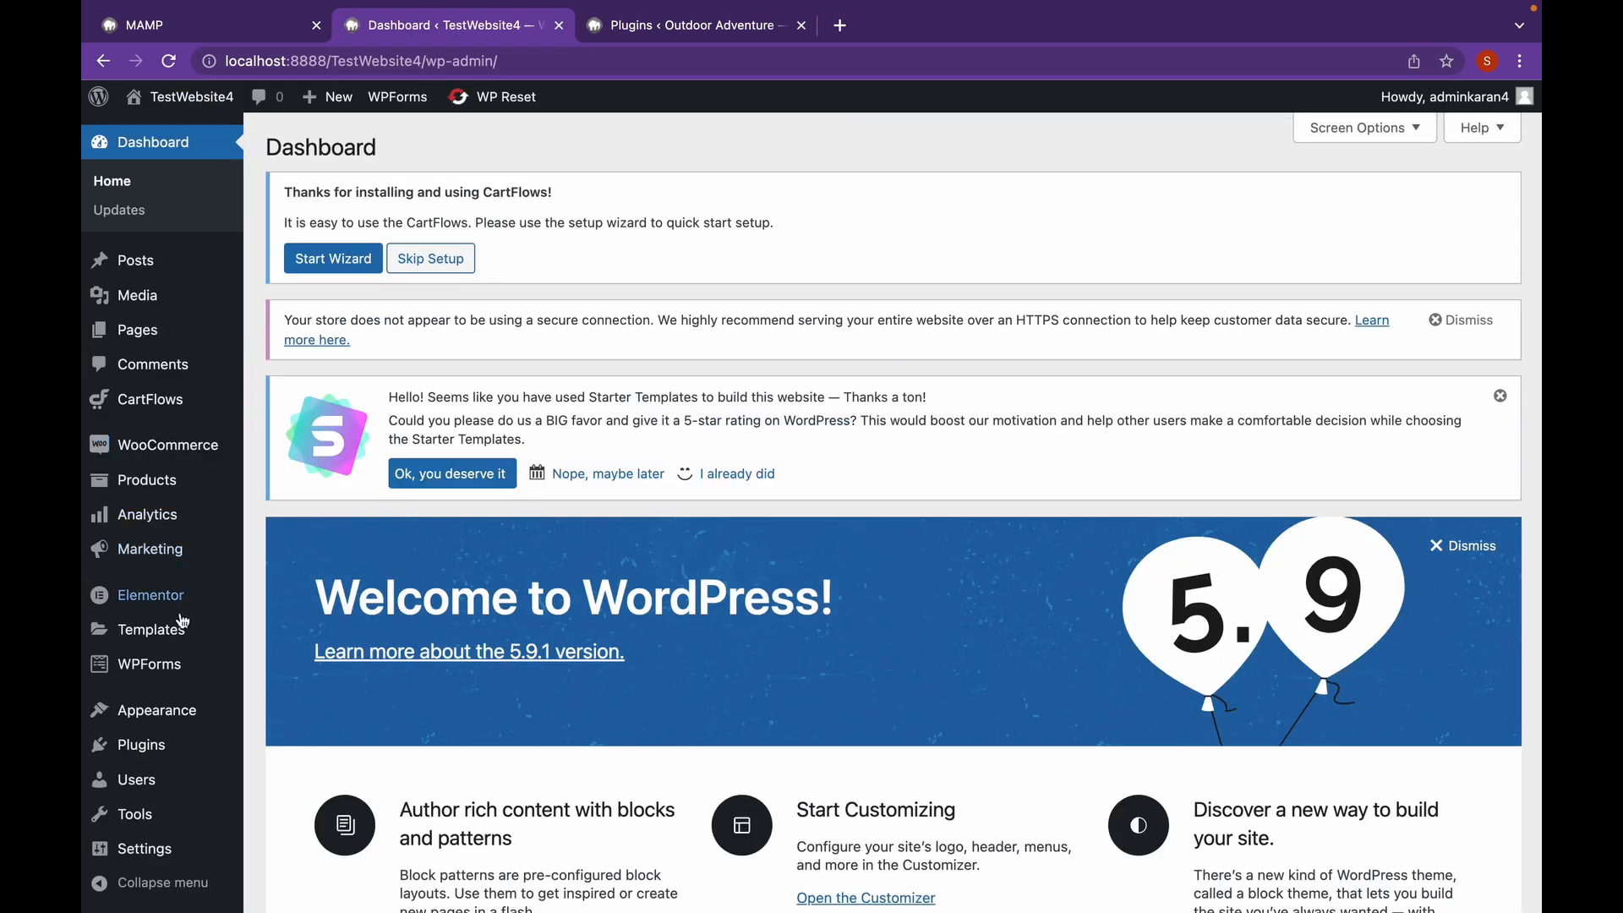
pyautogui.moveTo(145, 738)
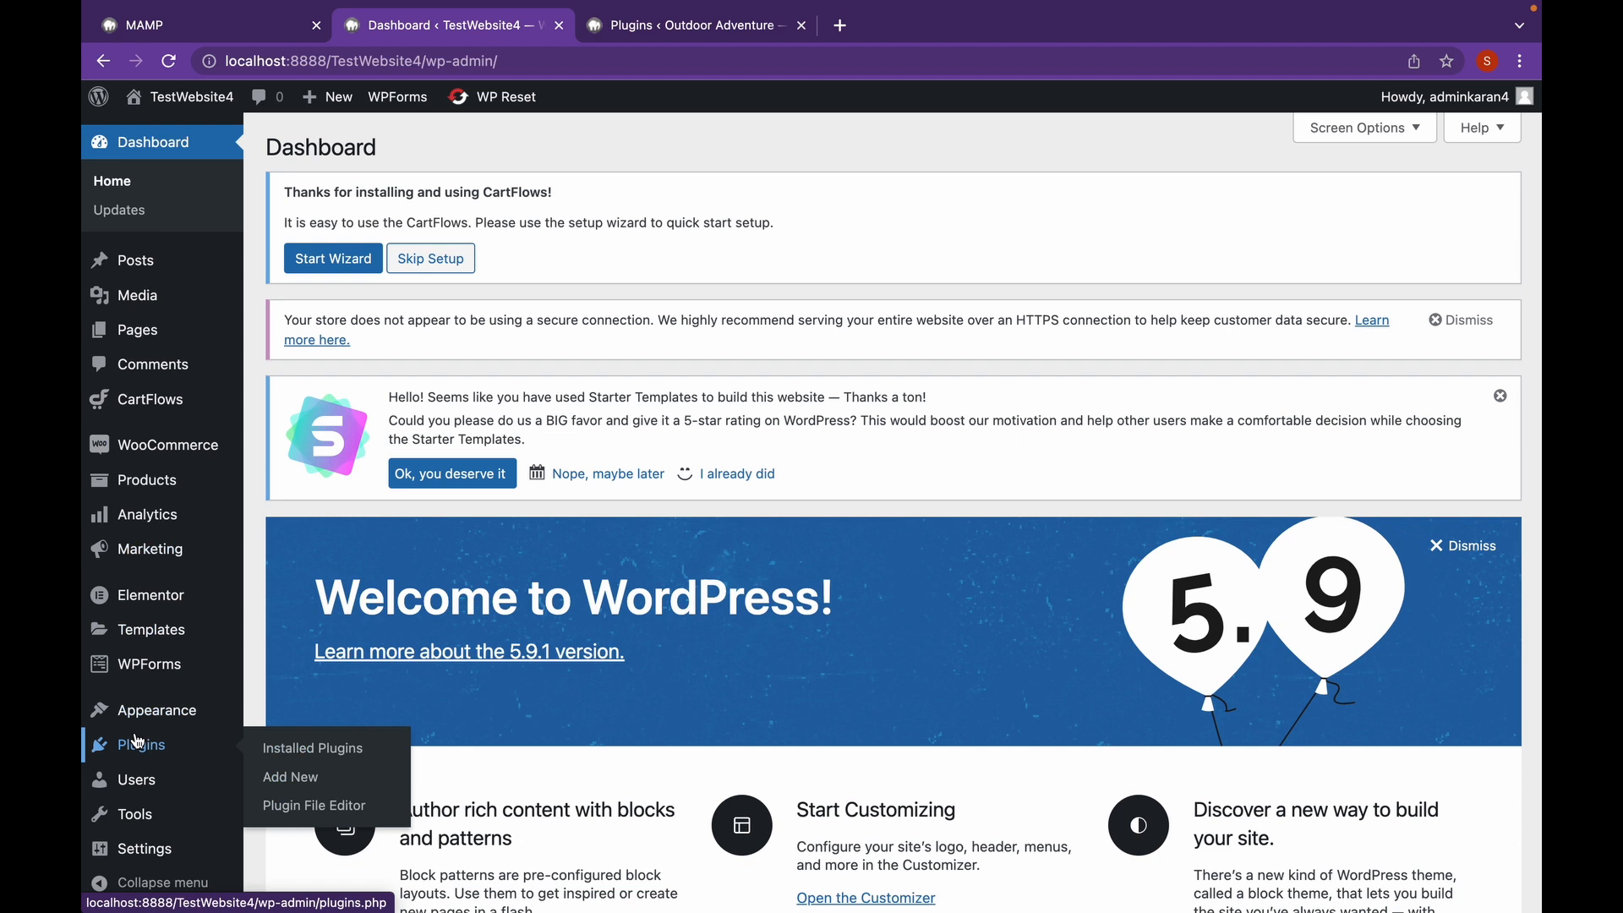
pyautogui.click(275, 778)
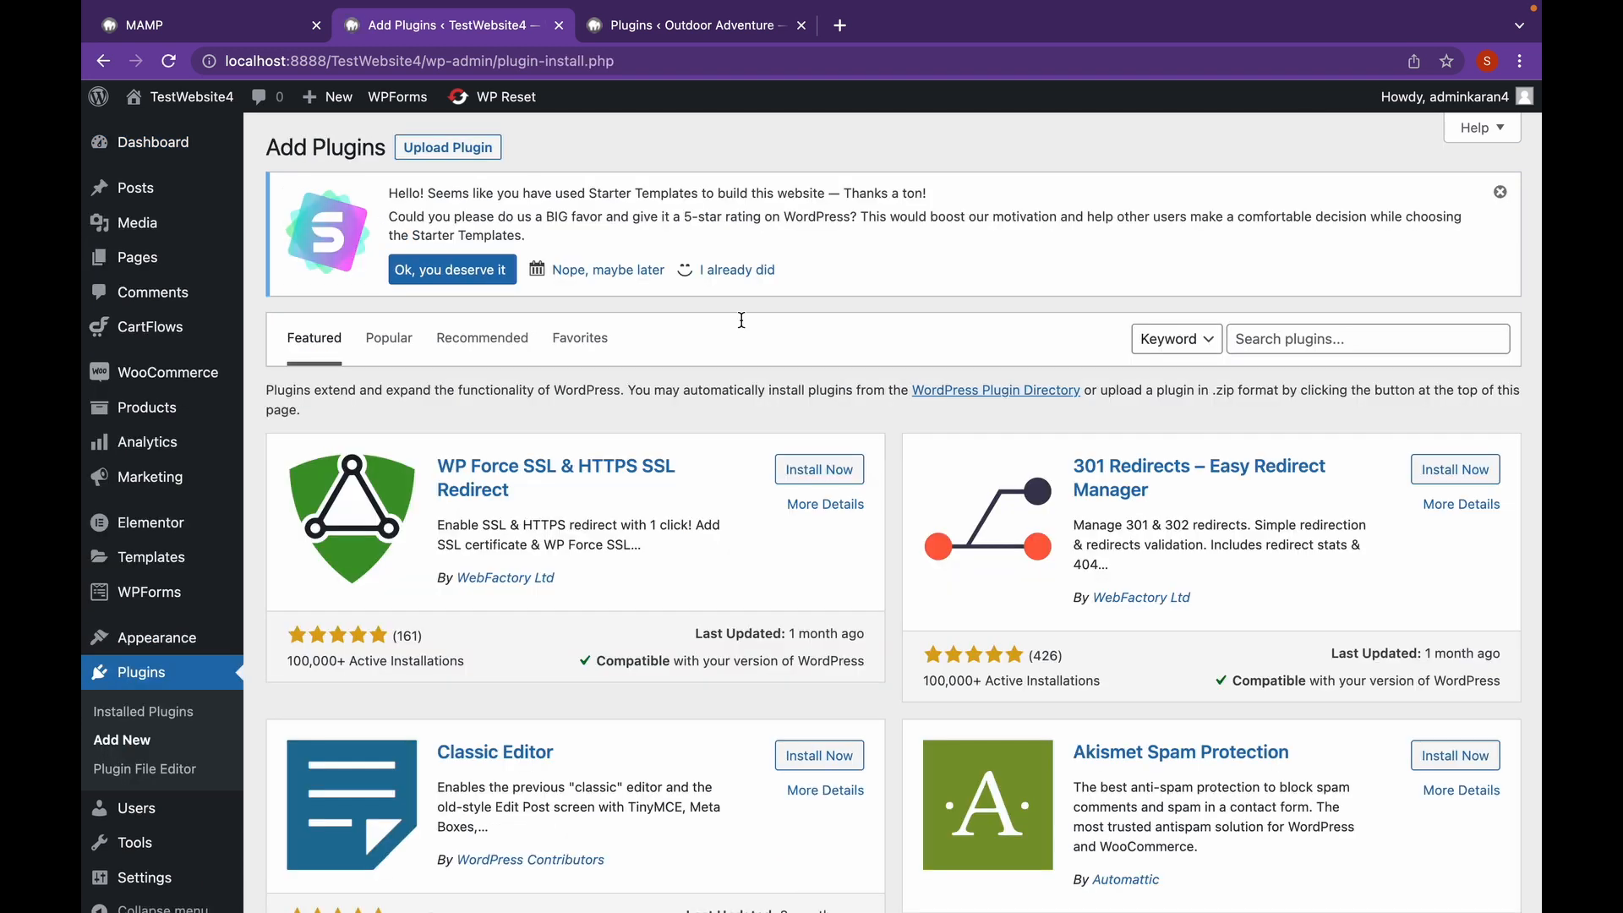
pyautogui.click(470, 152)
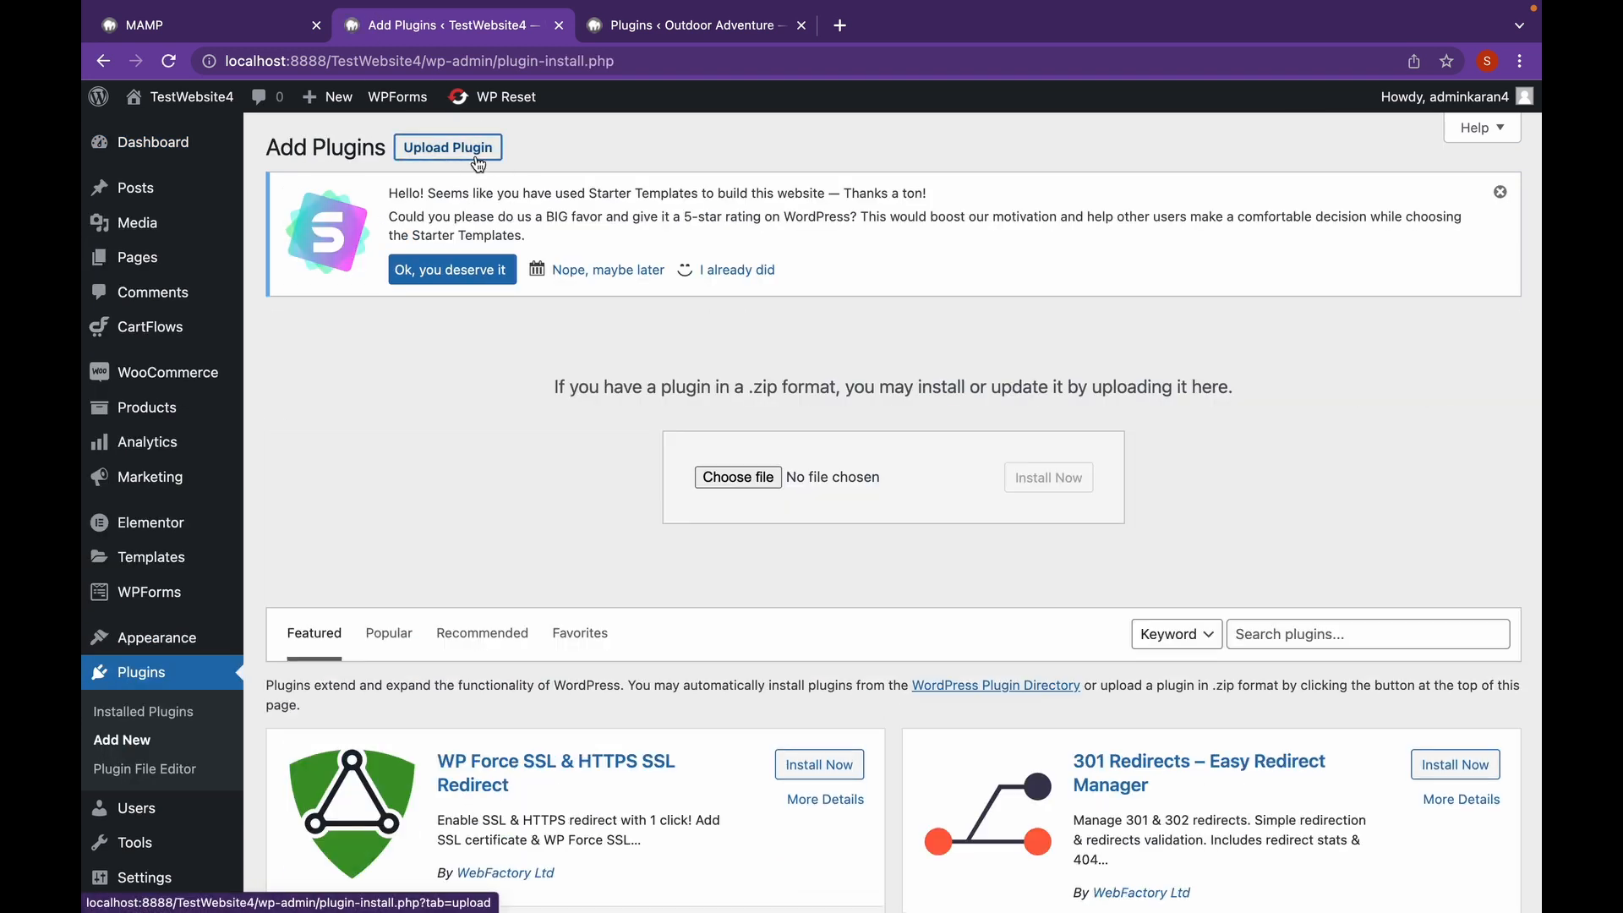
pyautogui.click(714, 479)
pyautogui.click(665, 353)
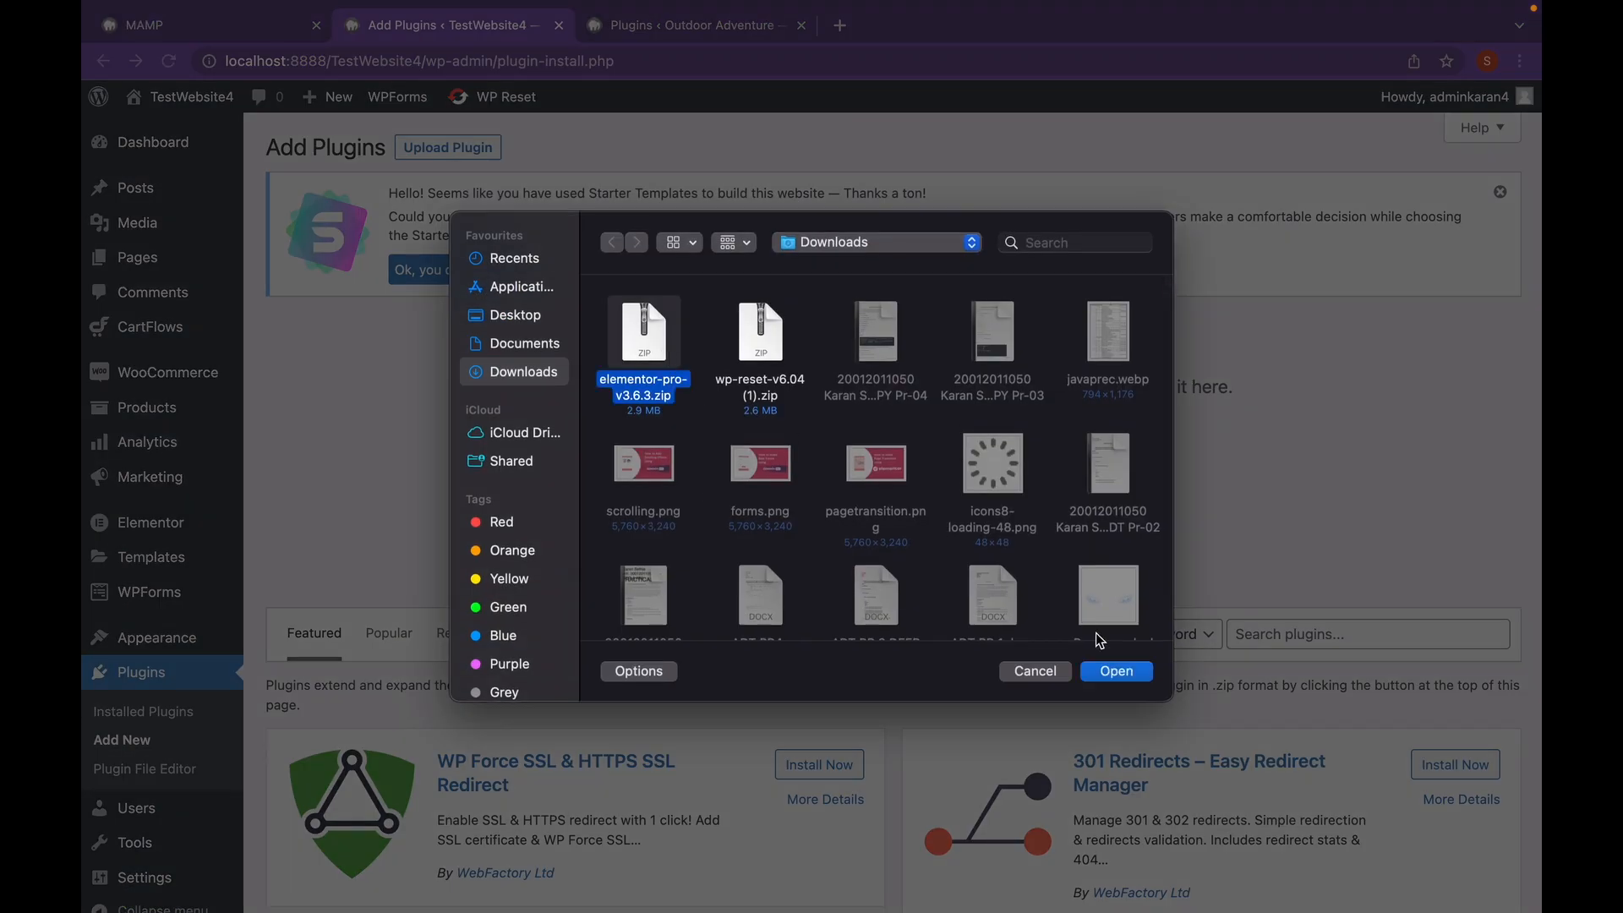
pyautogui.click(1104, 672)
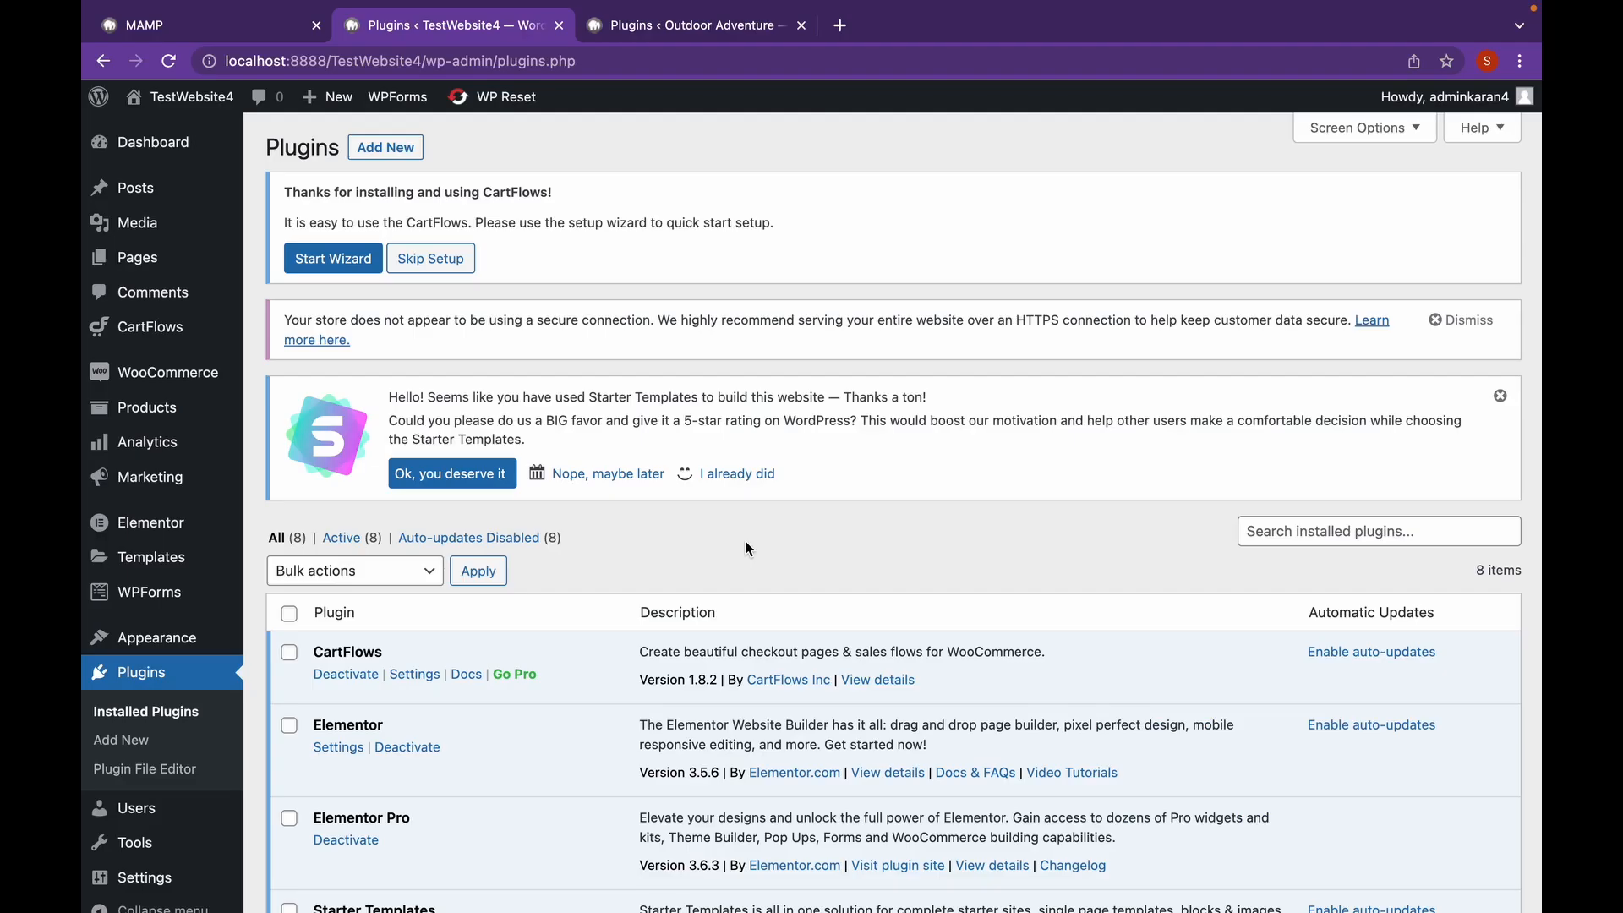
pyautogui.scroll(-5, 747, 548)
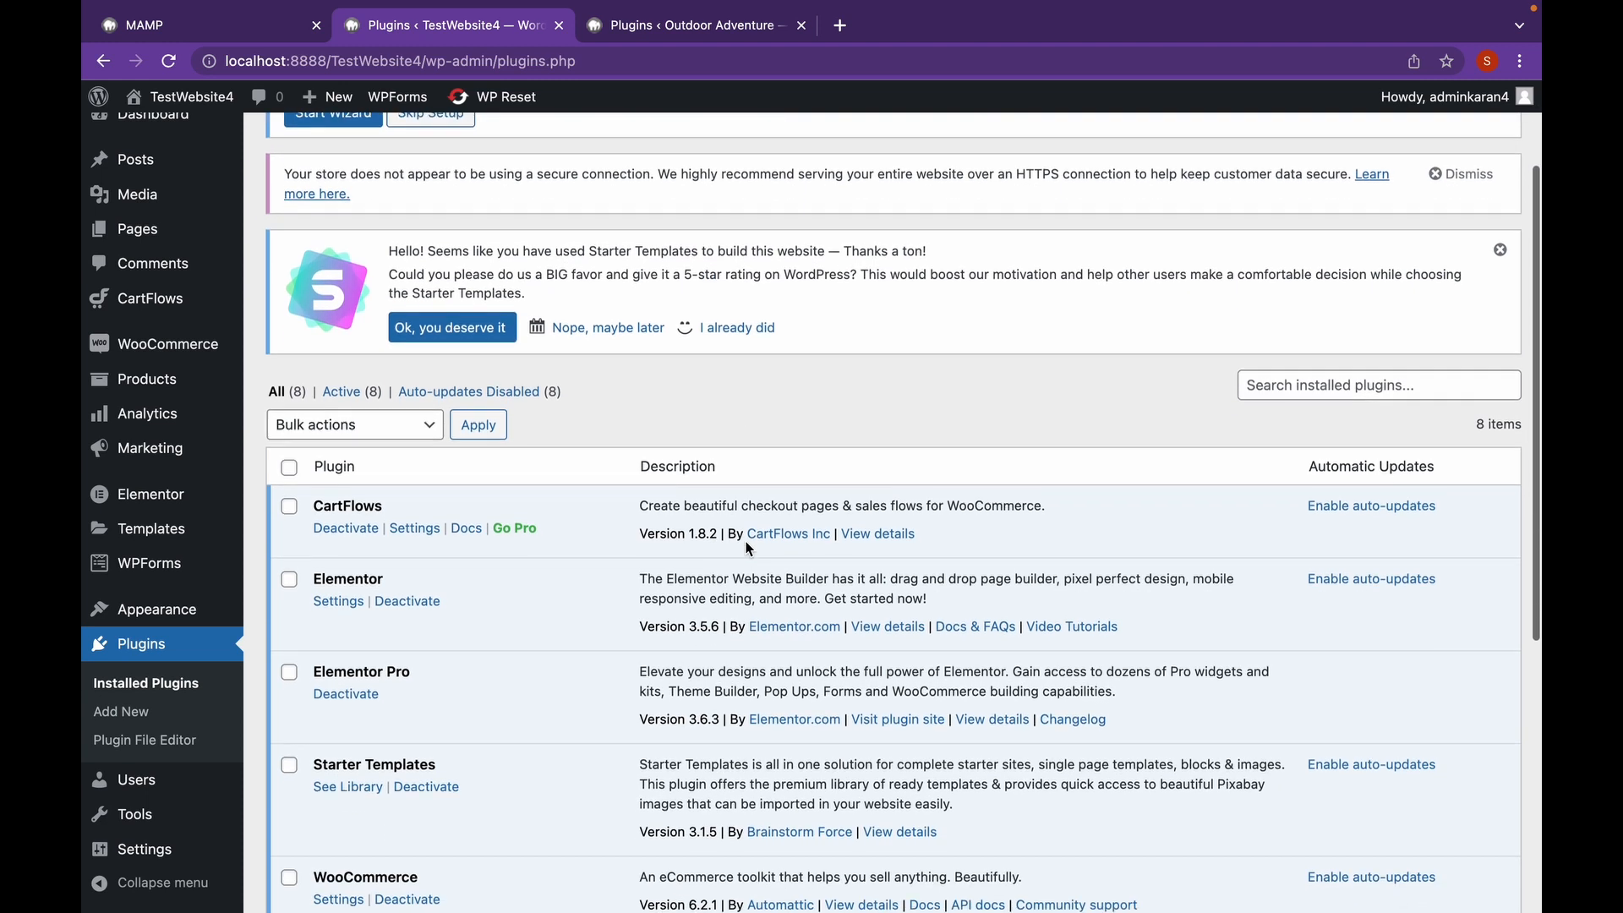
pyautogui.scroll(-1, 747, 548)
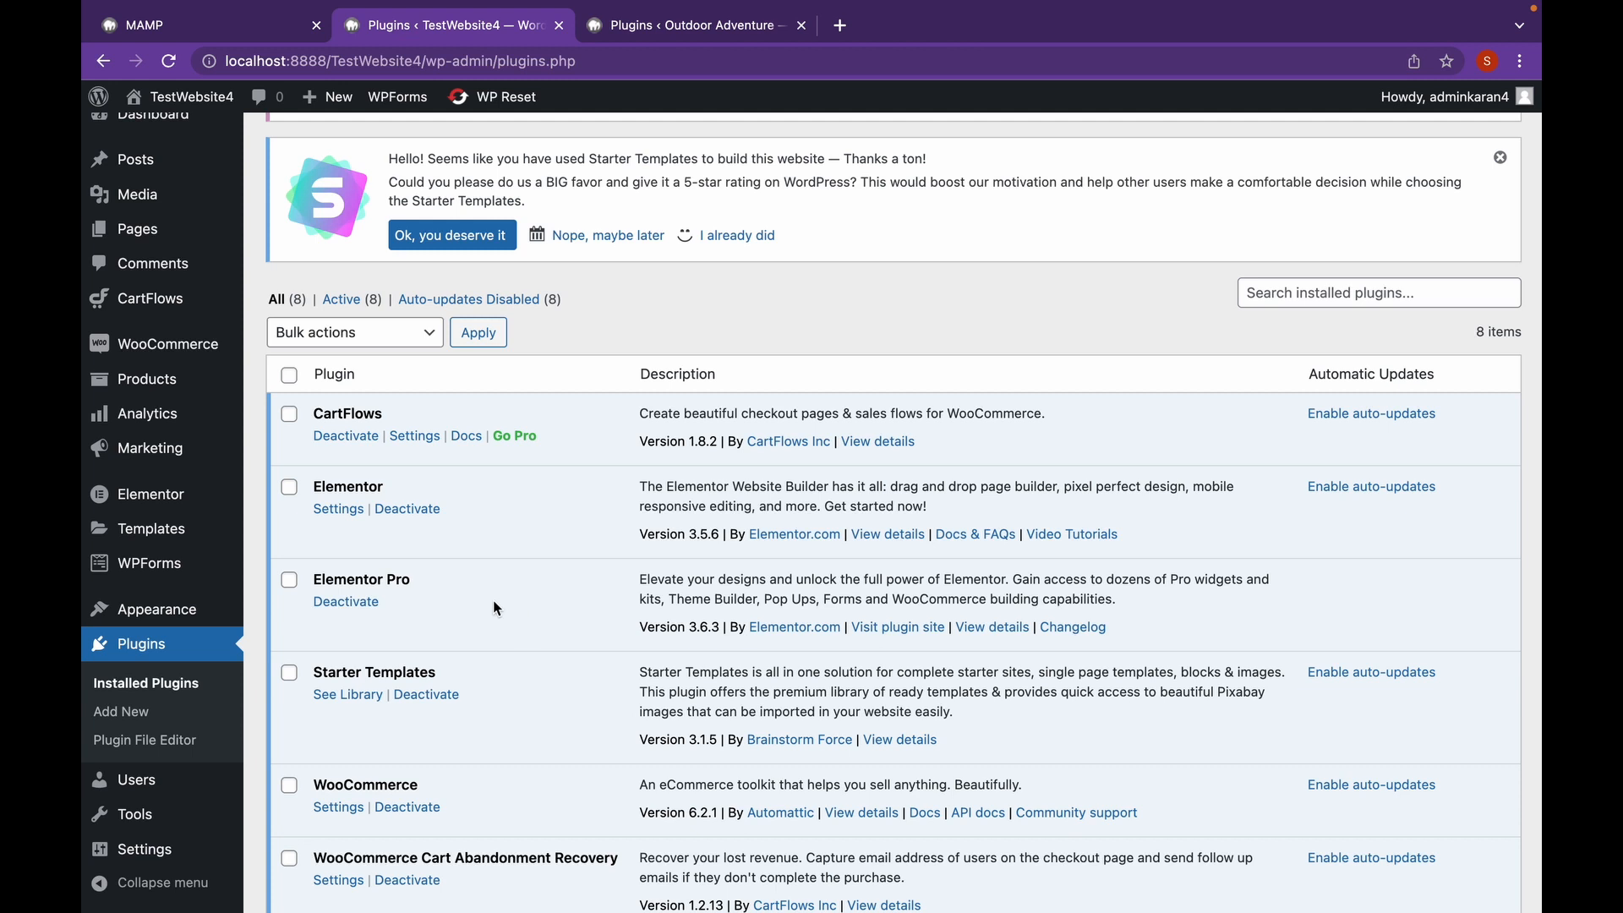
# - Create a new Elementor template of type Single Product named product-page-v3
pyautogui.click(209, 544)
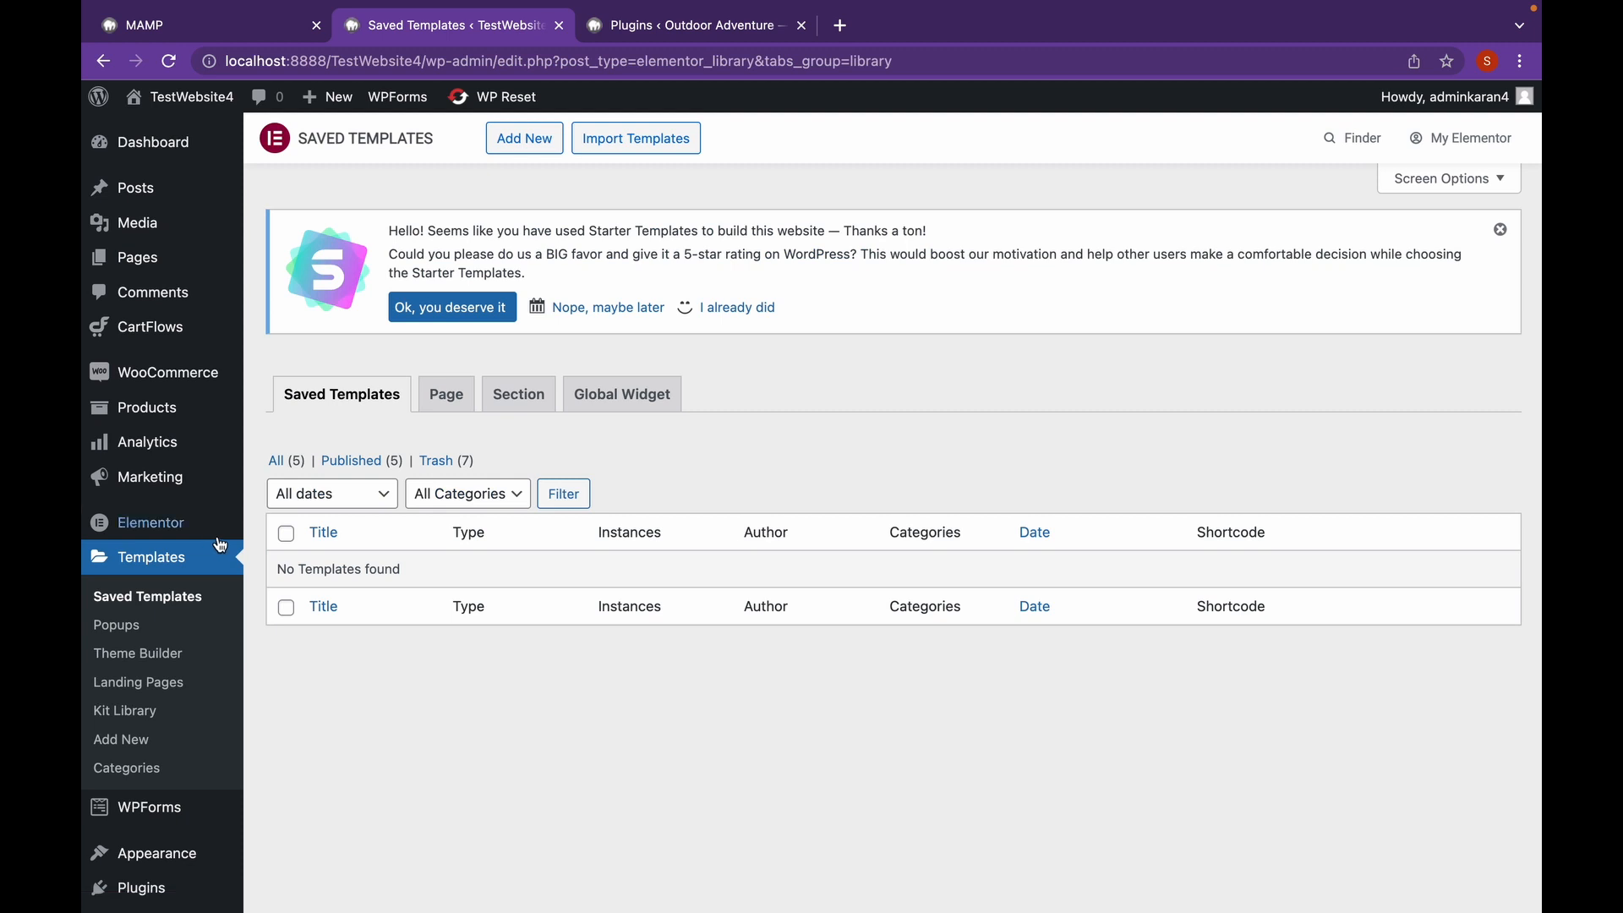
pyautogui.click(544, 150)
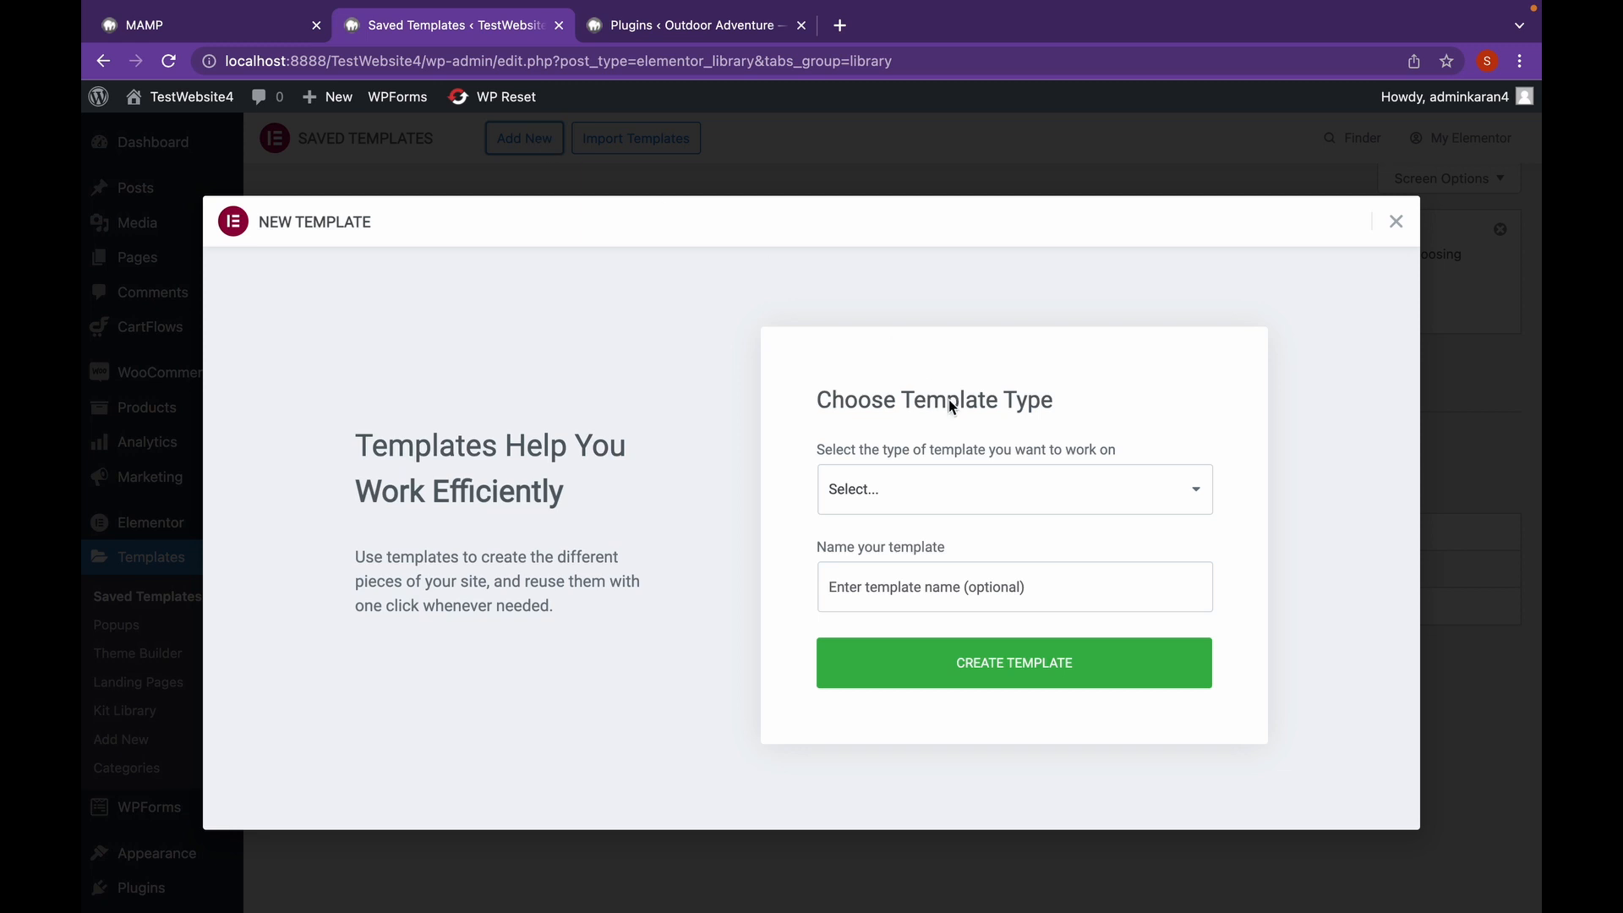
pyautogui.click(948, 499)
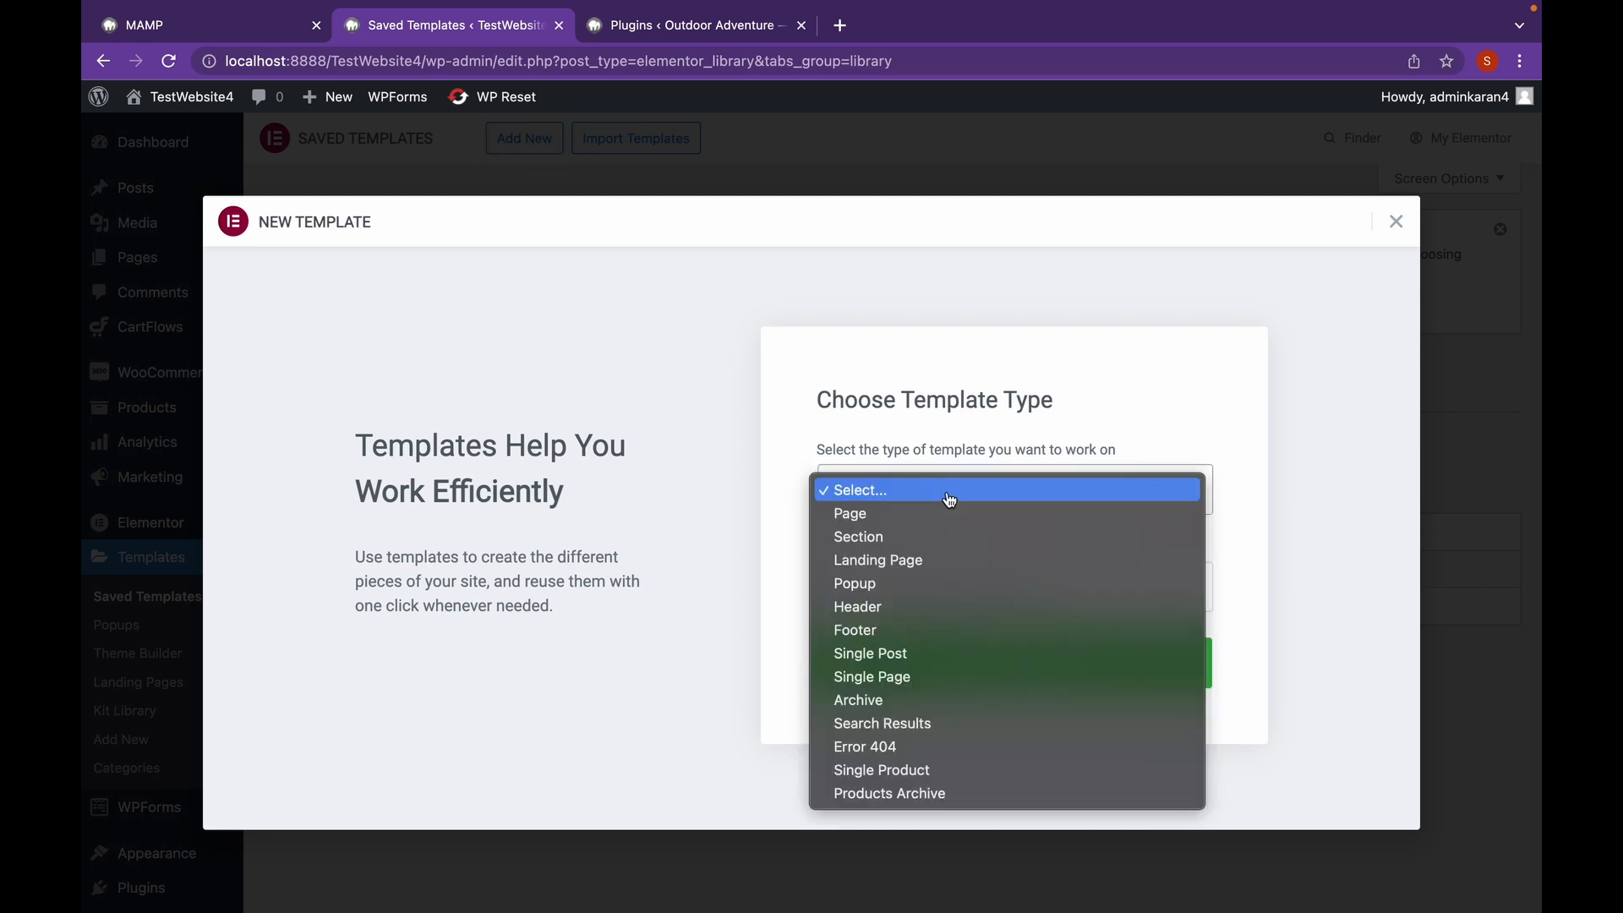
pyautogui.click(947, 770)
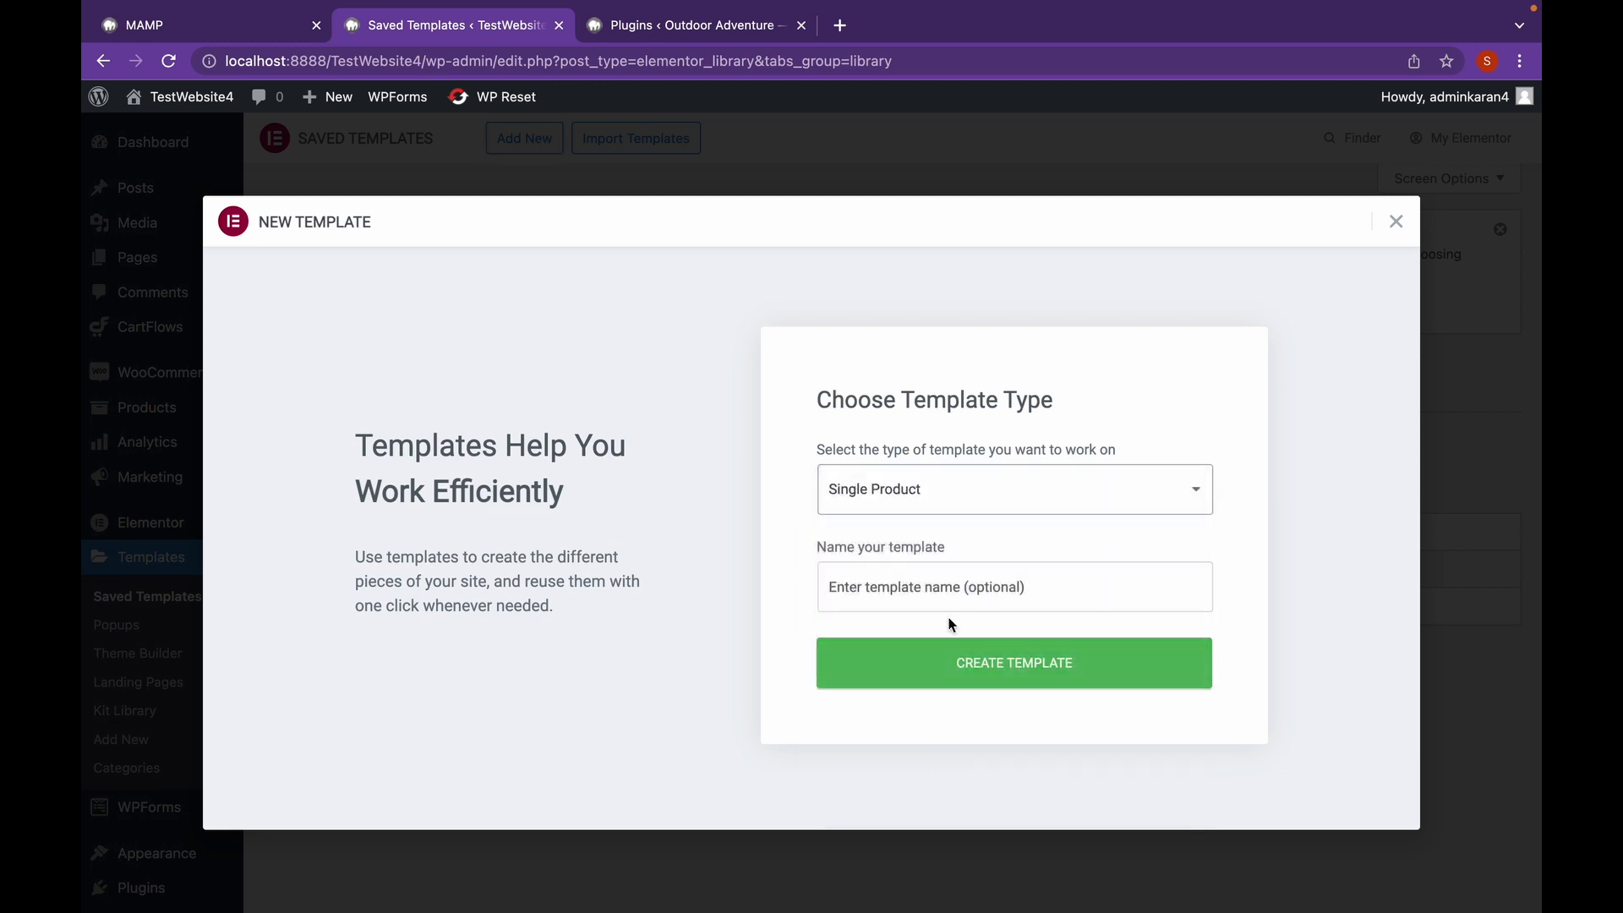
pyautogui.click(977, 597)
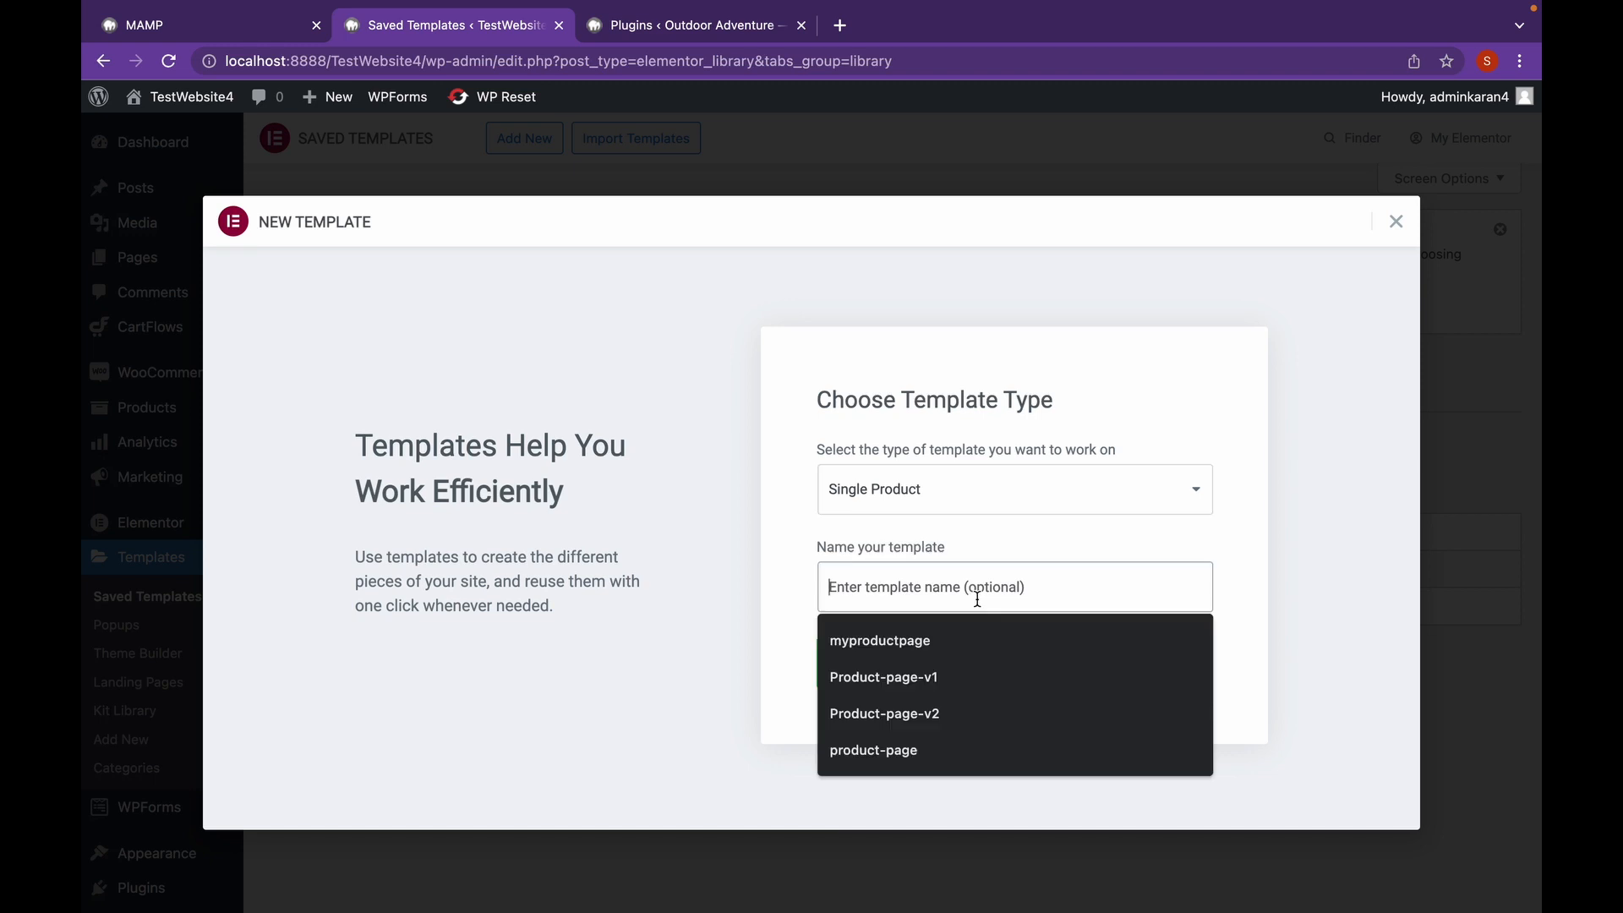
pyautogui.write('product-pag')
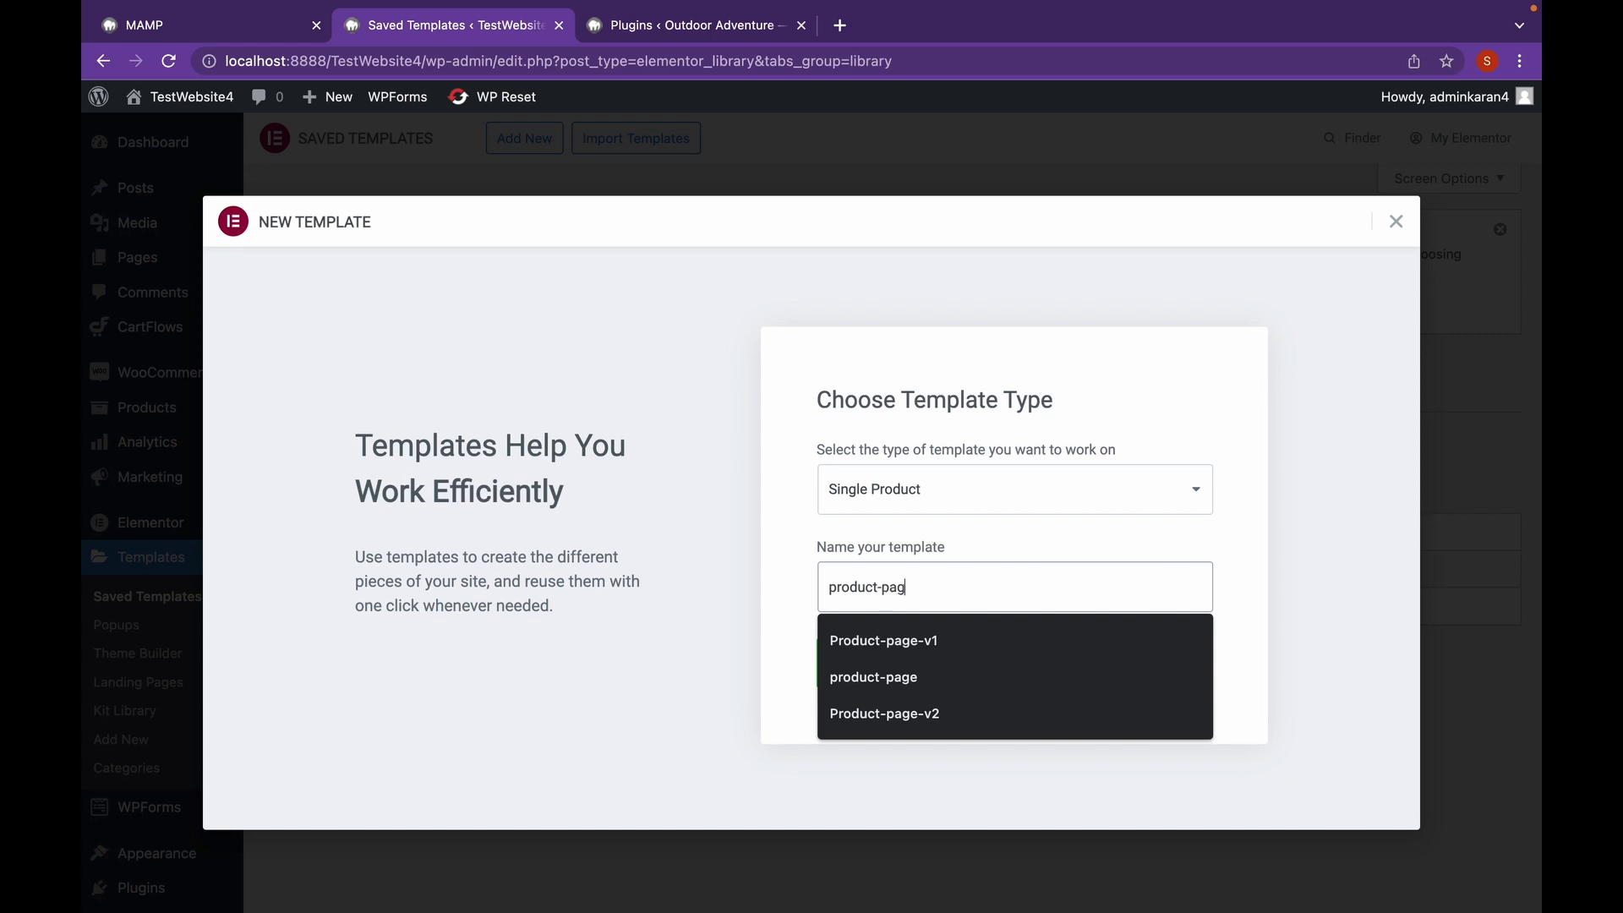
pyautogui.write('e-v3')
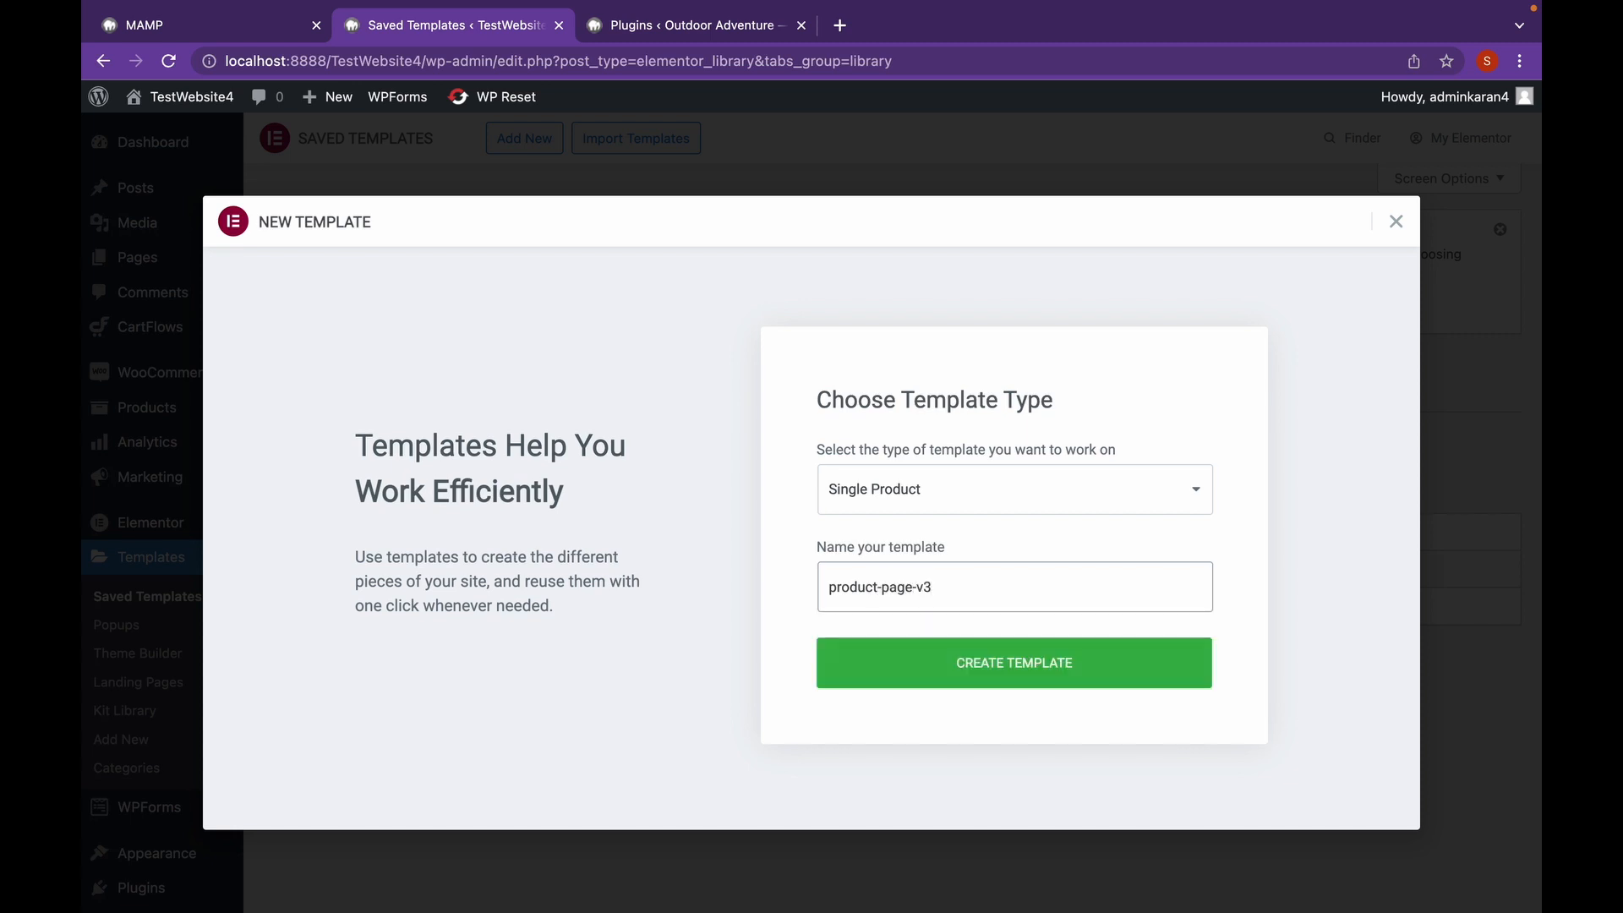
pyautogui.click(1002, 668)
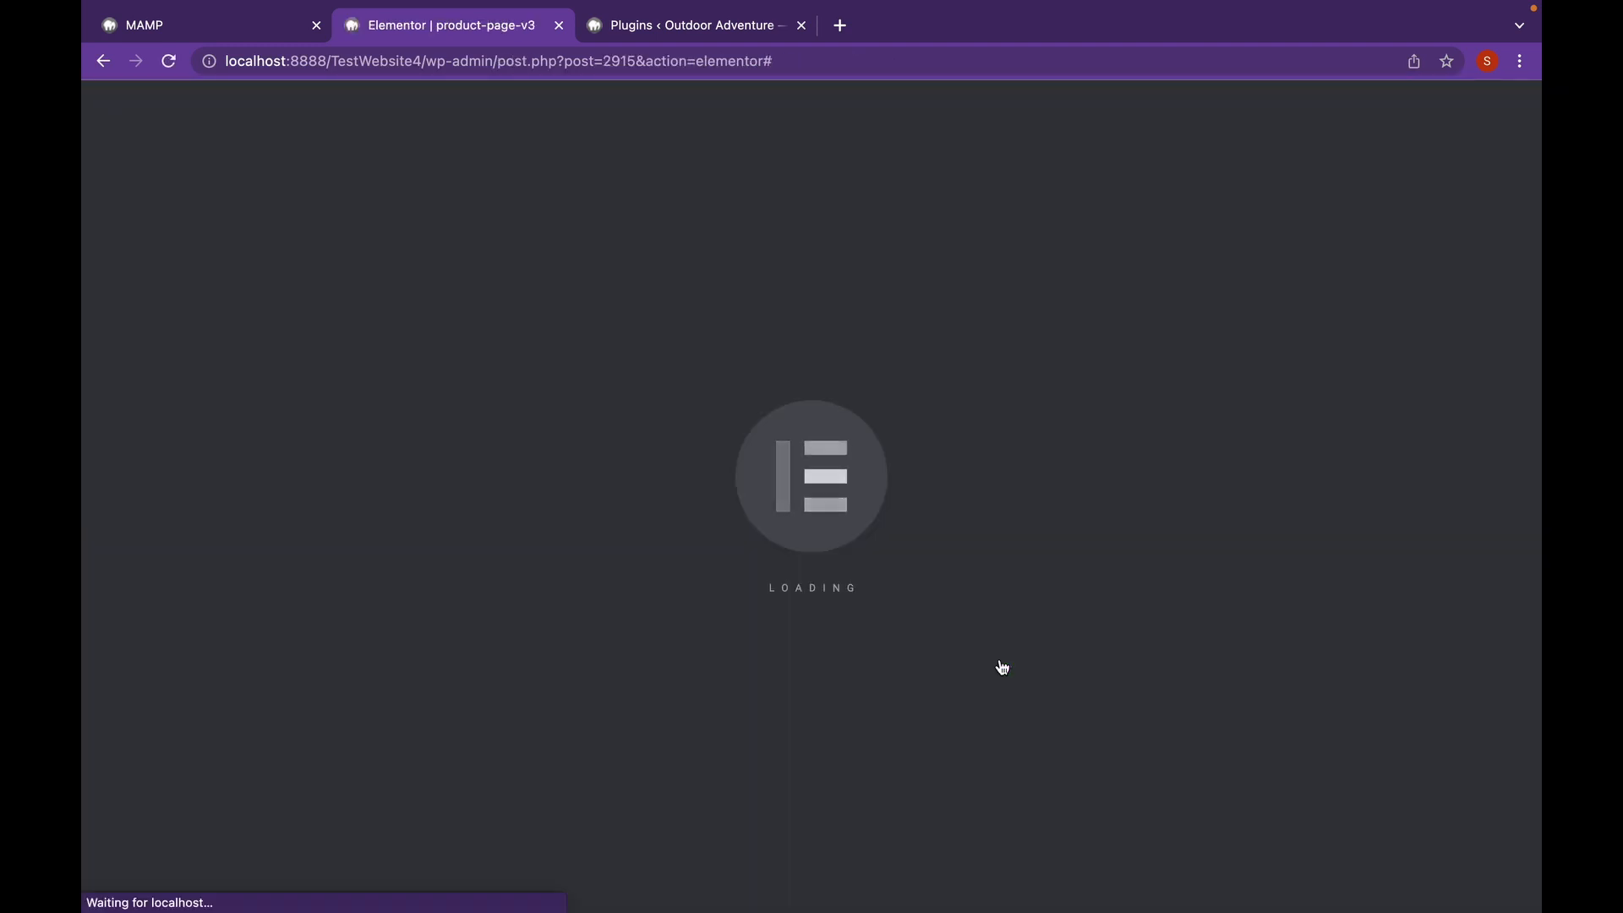
# - Insert the Mocha & Creme Delights single product block from the template library
pyautogui.scroll(-5, 1003, 668)
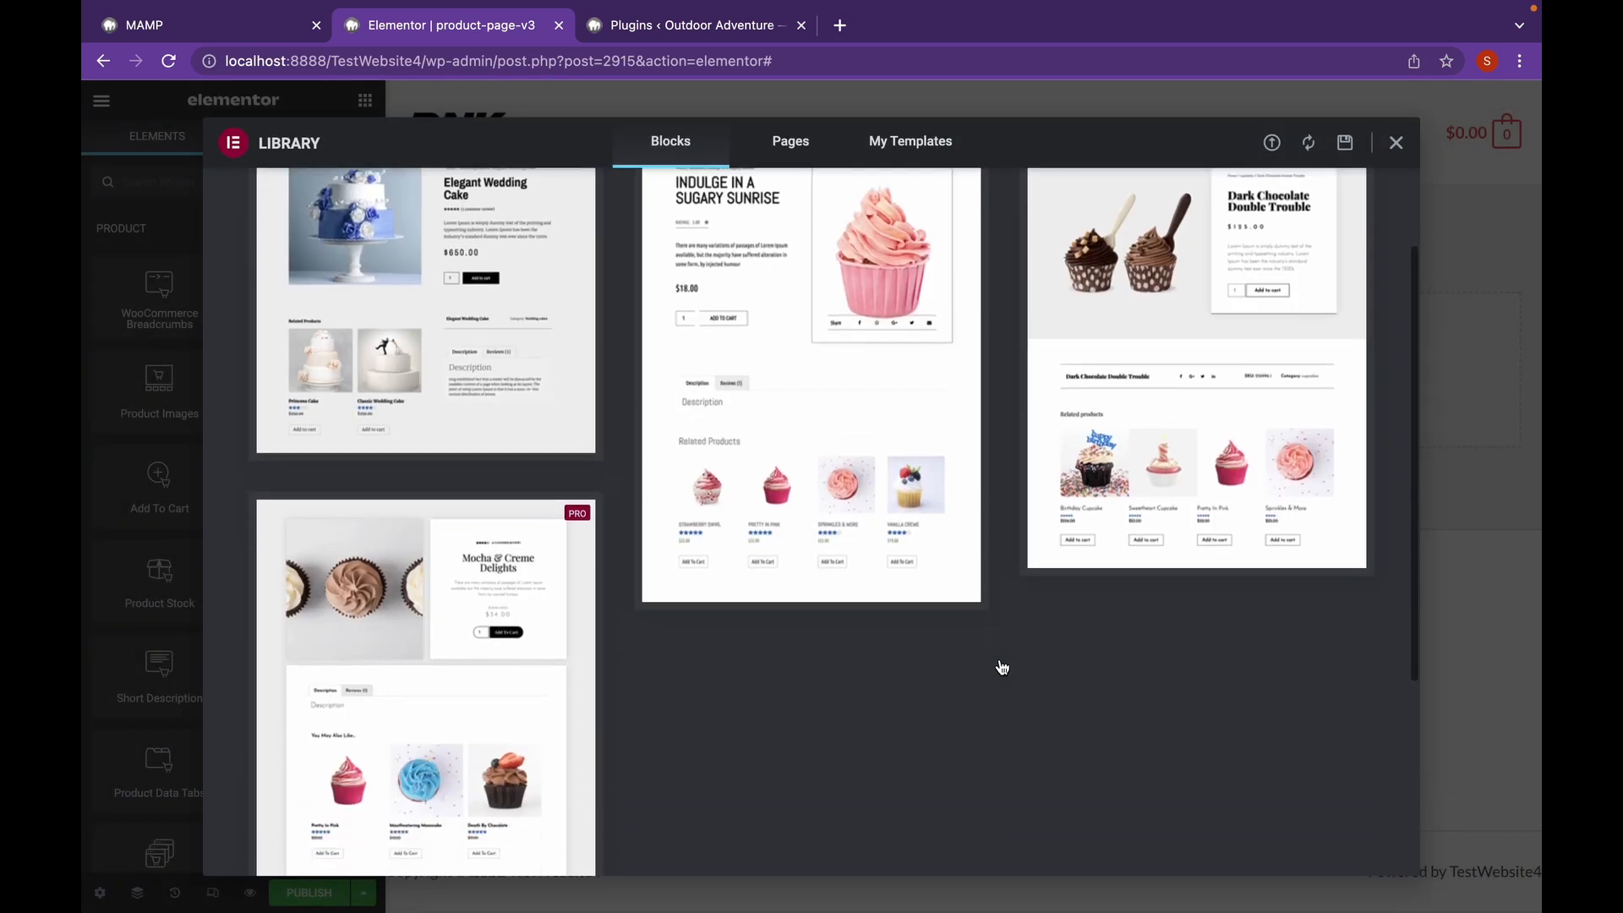
pyautogui.scroll(5, 1002, 668)
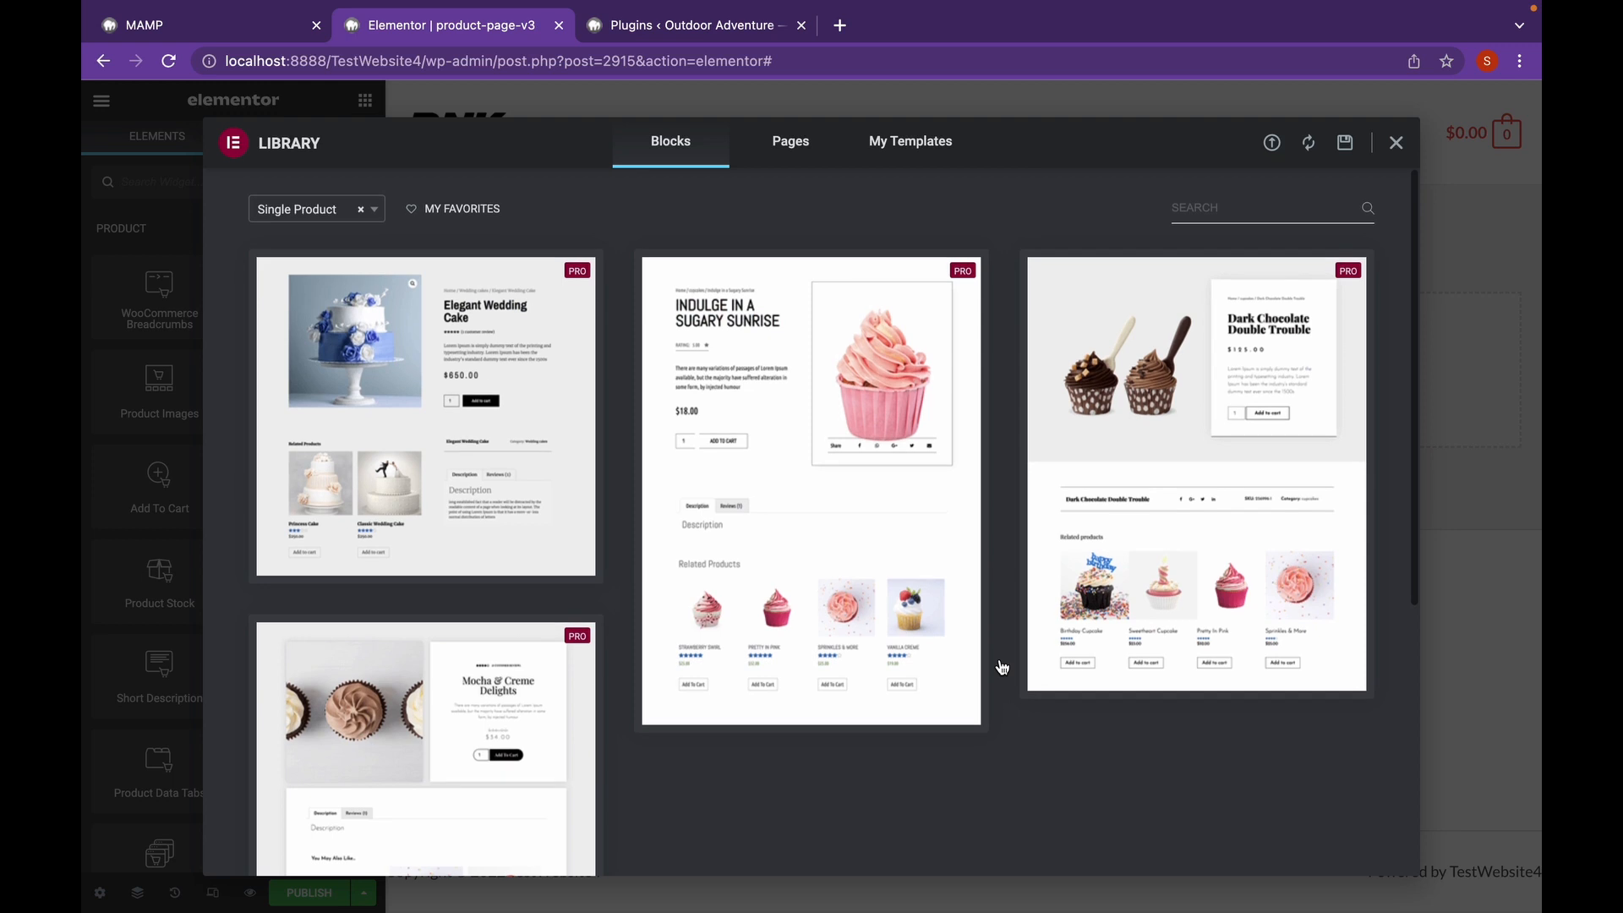
pyautogui.scroll(-8, 1006, 598)
pyautogui.scroll(2, 1013, 600)
pyautogui.scroll(1, 1014, 600)
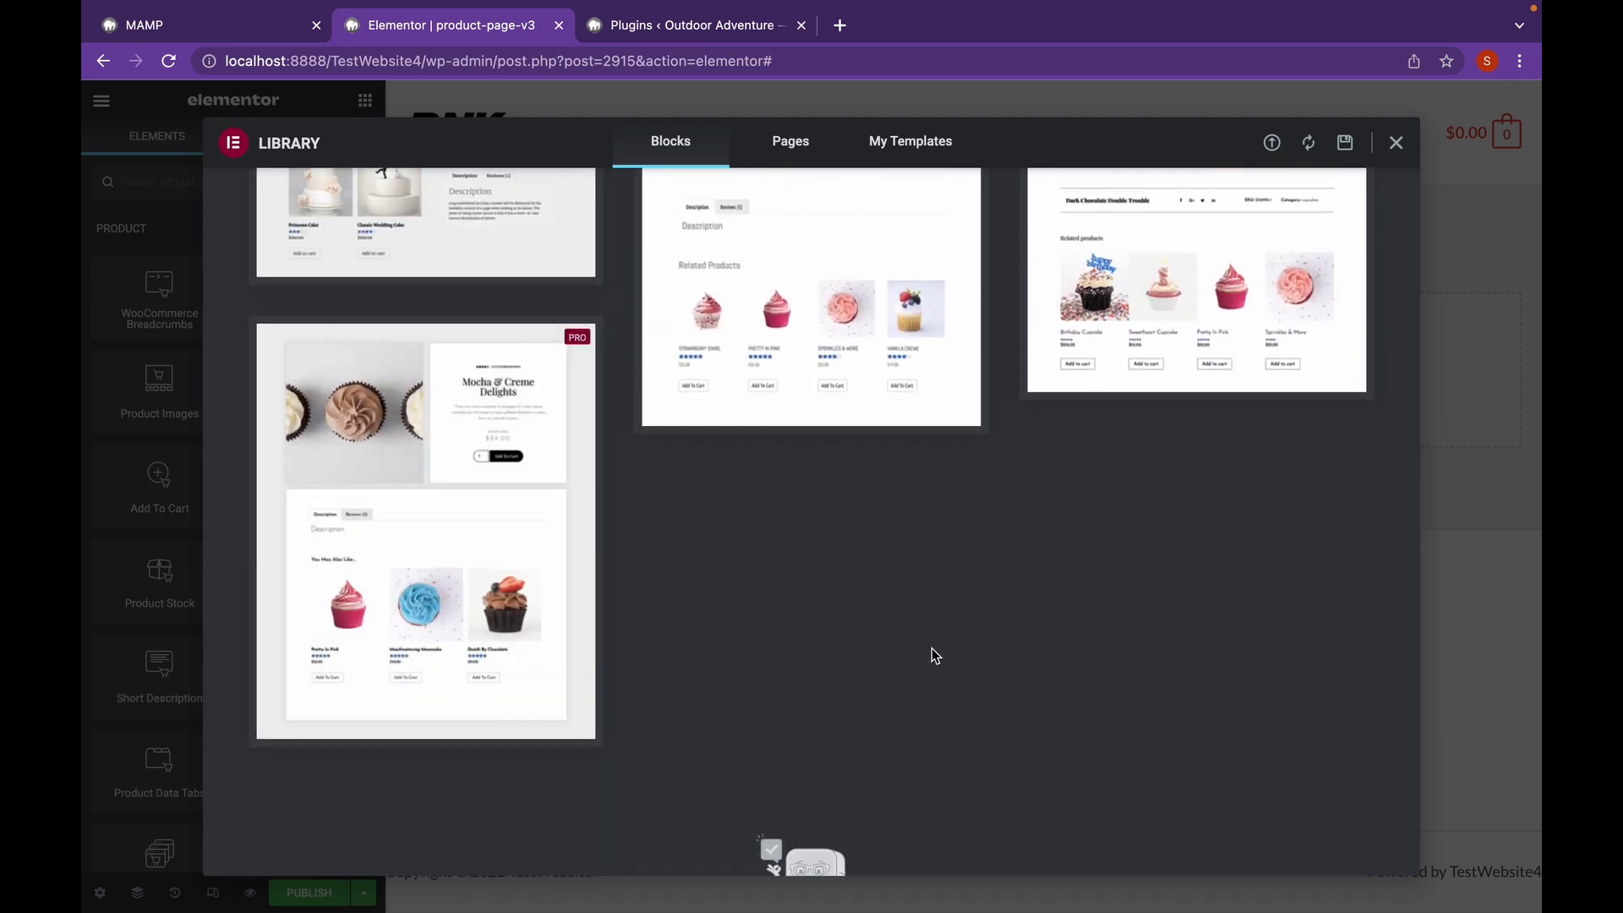
pyautogui.click(461, 504)
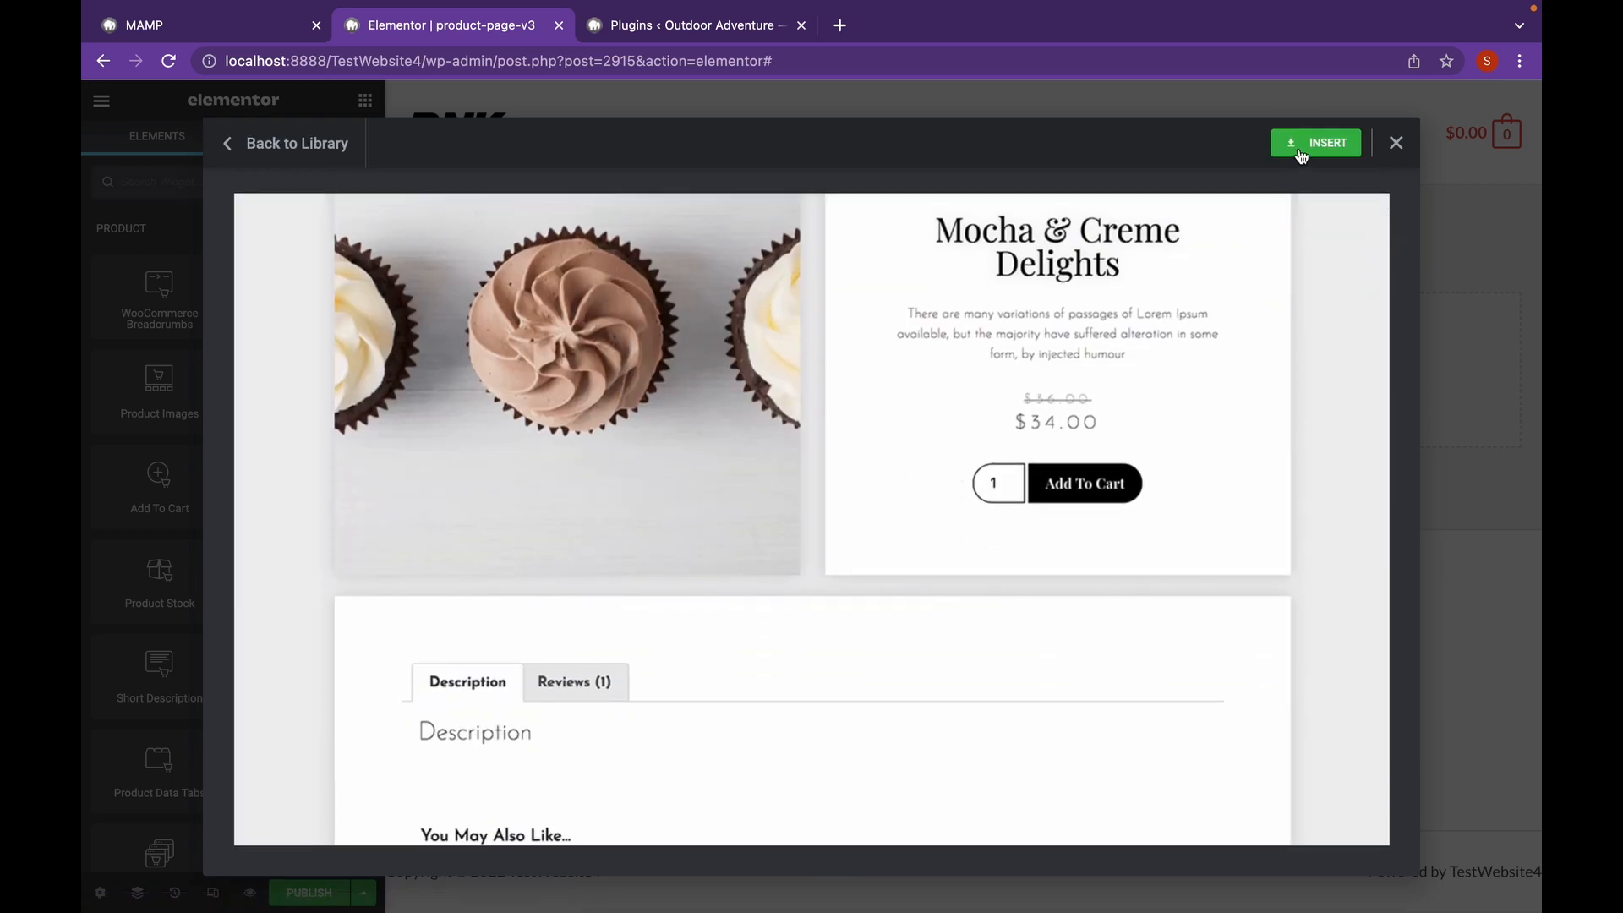
pyautogui.click(1302, 153)
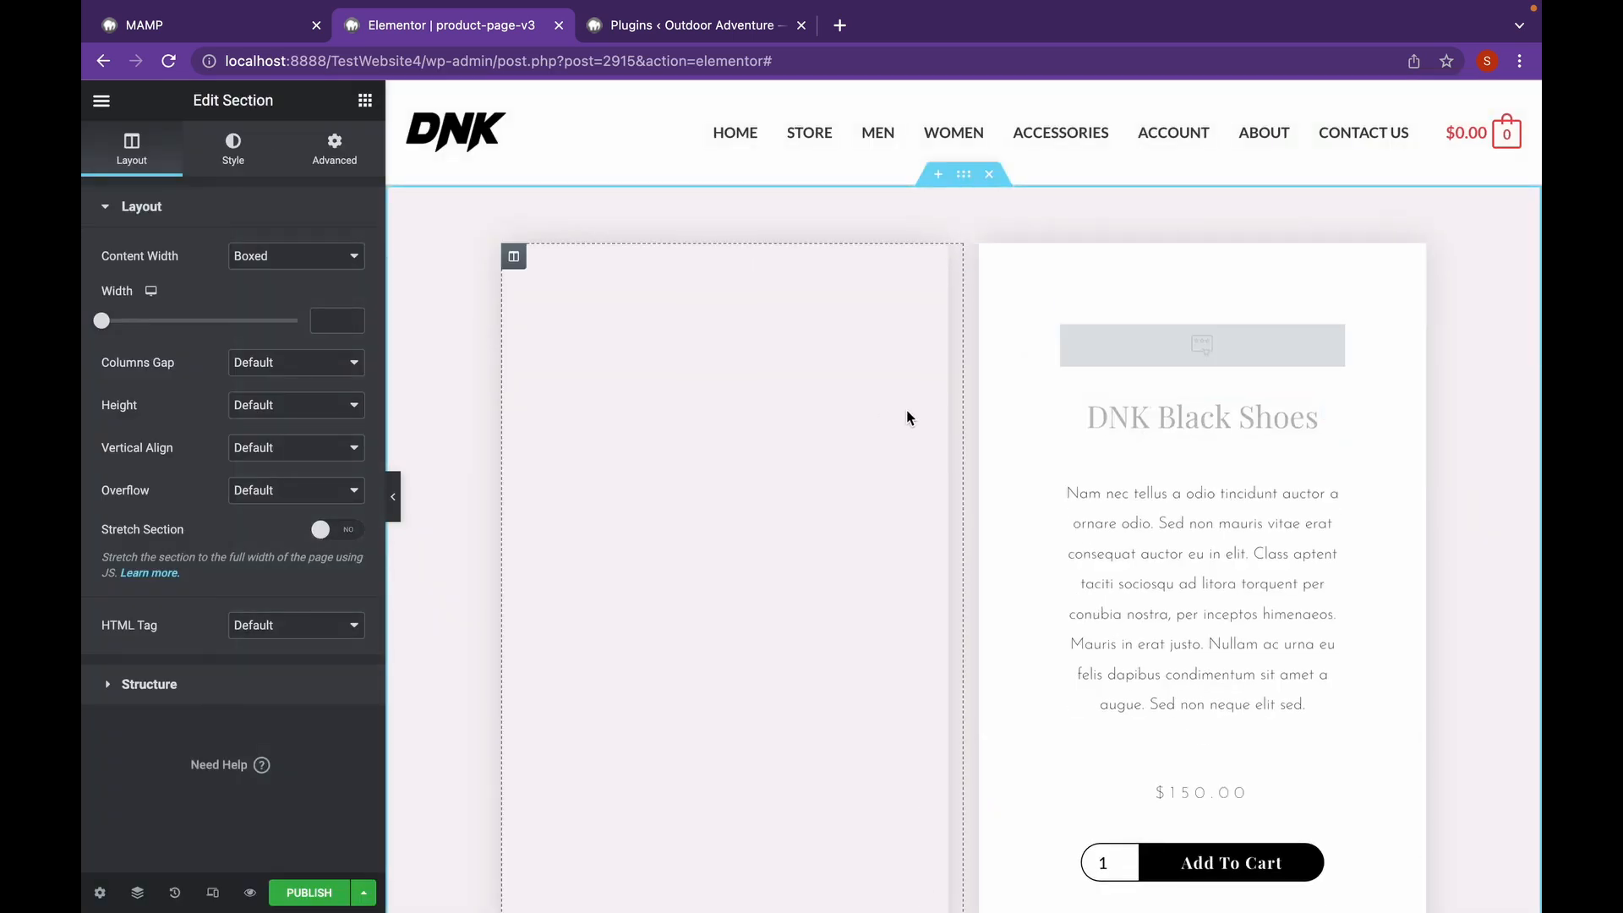
# - Examine the inserted product layout, from the product image and description to the data tabs and related products area
pyautogui.scroll(-6, 1134, 572)
pyautogui.scroll(-5, 1136, 582)
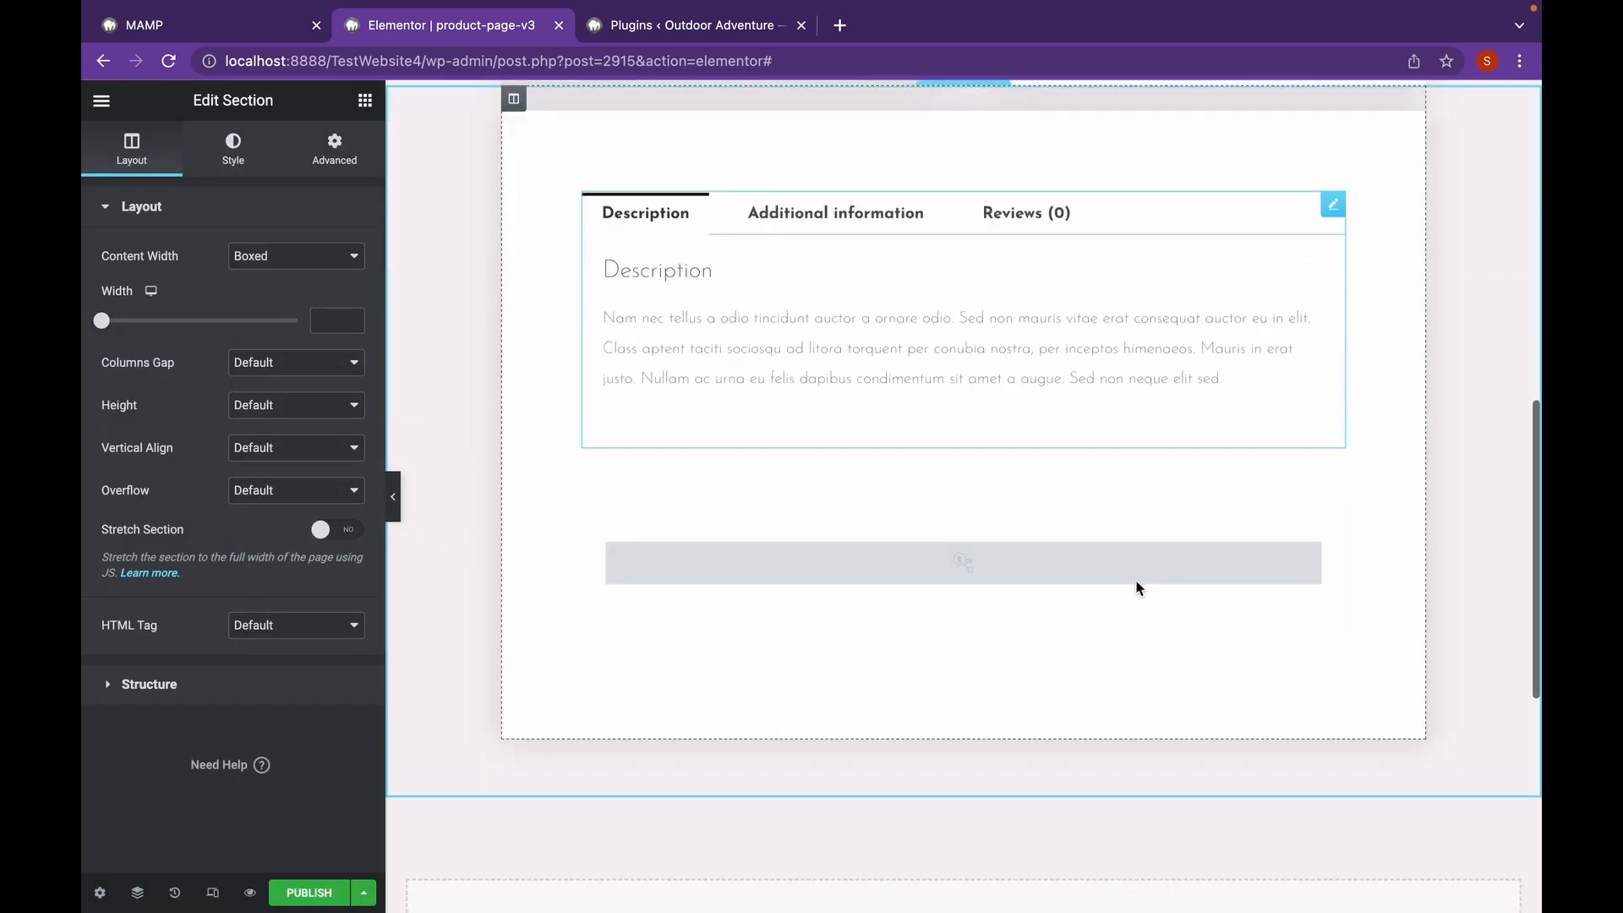
pyautogui.scroll(9, 1135, 583)
pyautogui.scroll(2, 1136, 586)
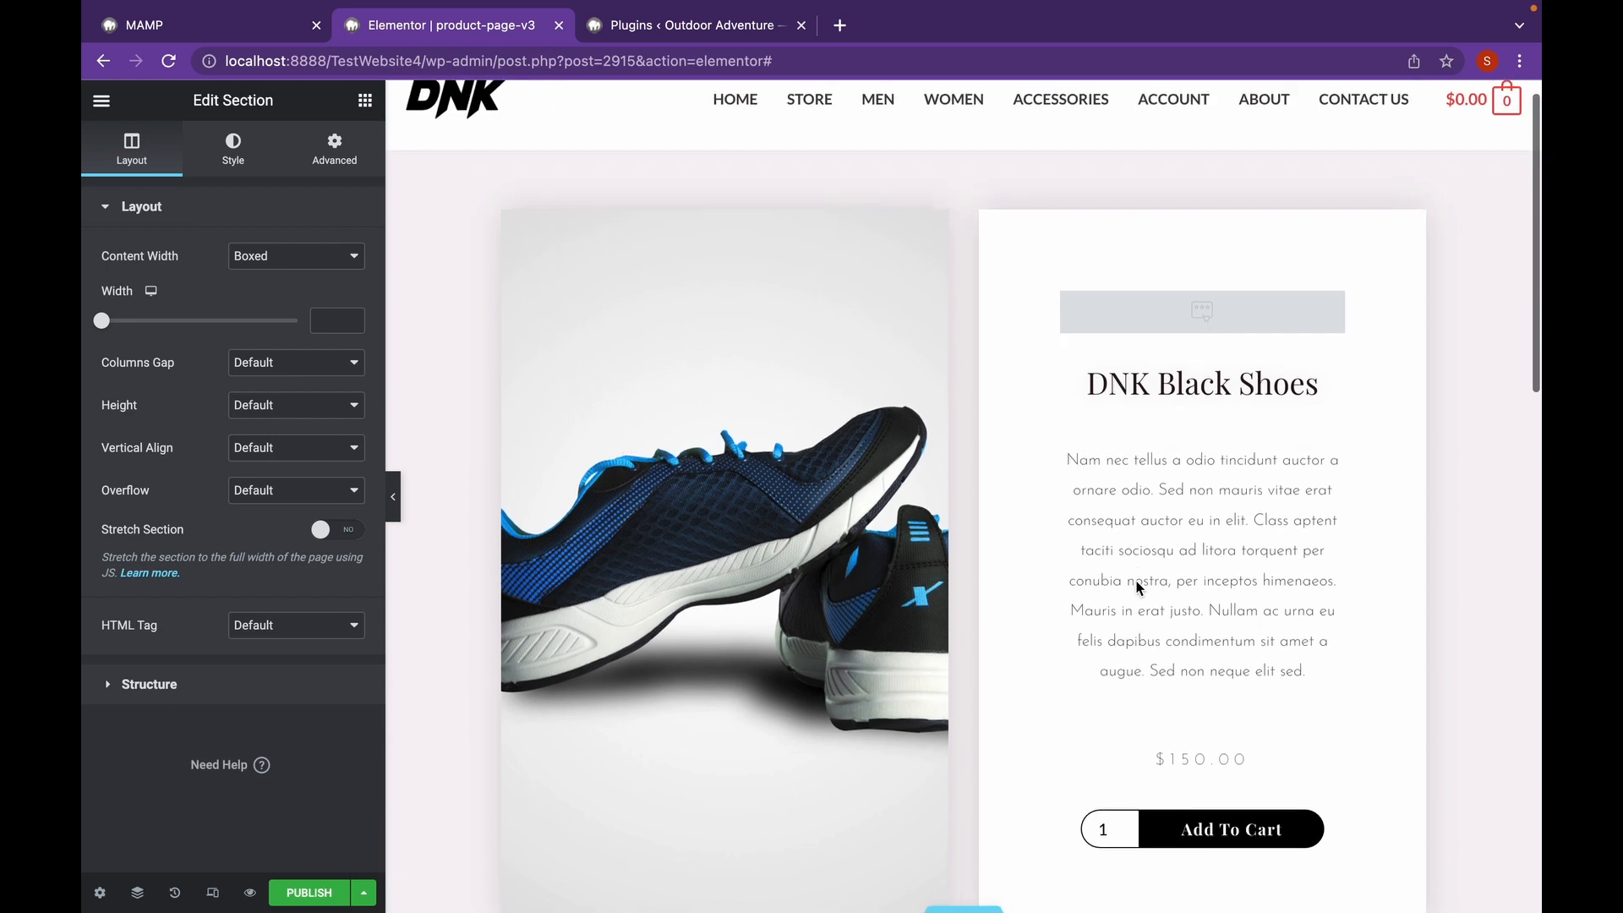
pyautogui.scroll(-2, 1135, 581)
pyautogui.scroll(-7, 1137, 581)
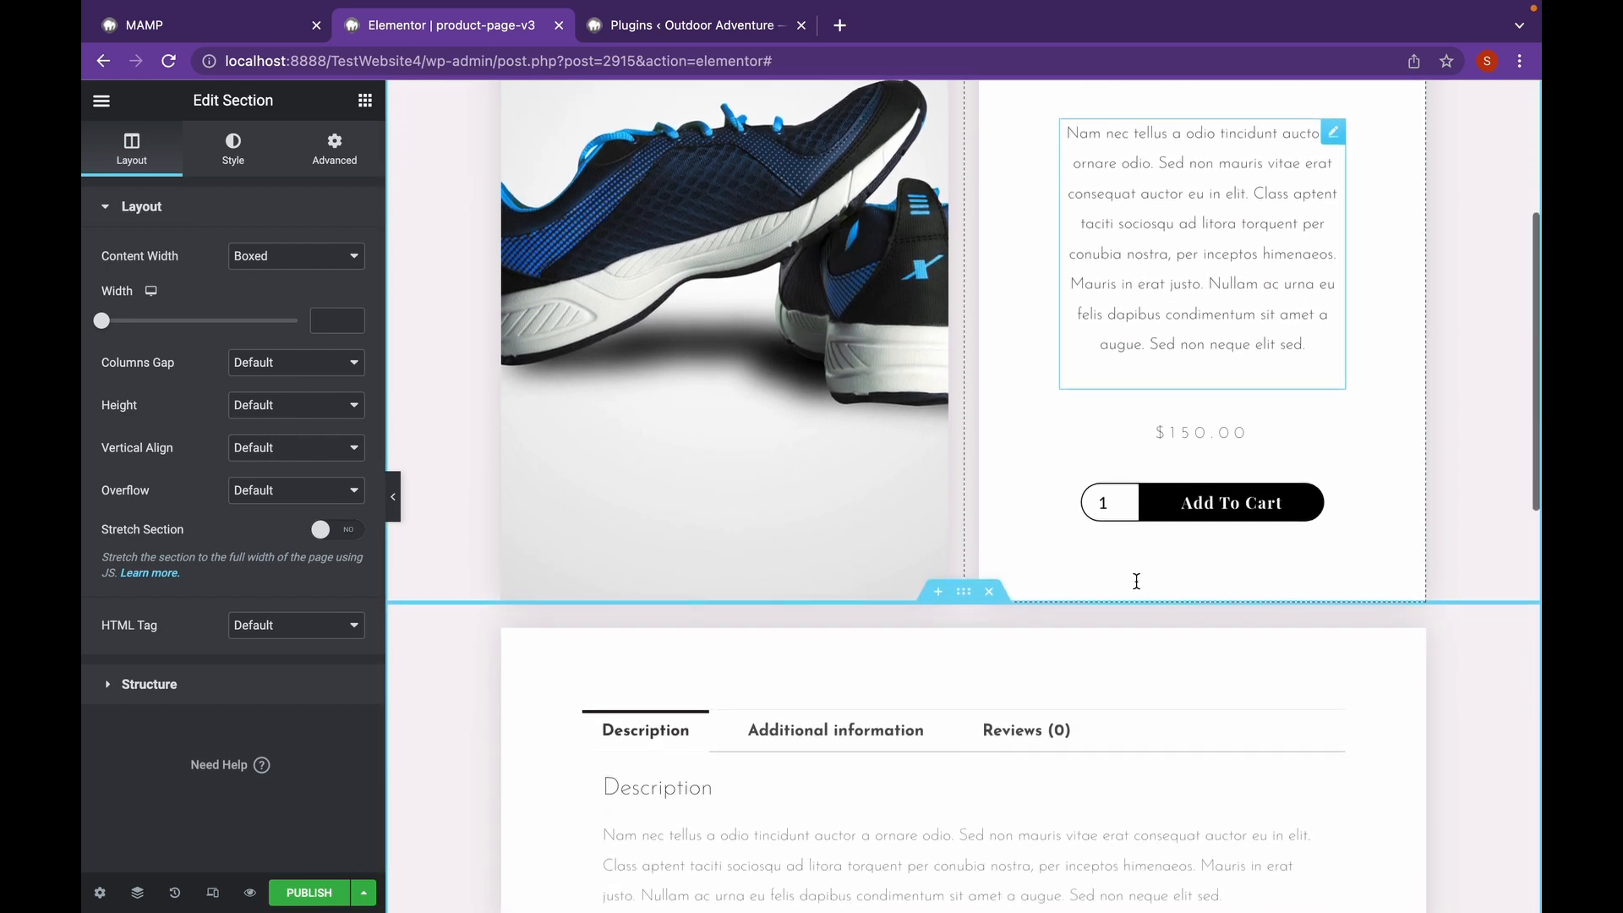
pyautogui.scroll(-2, 1155, 455)
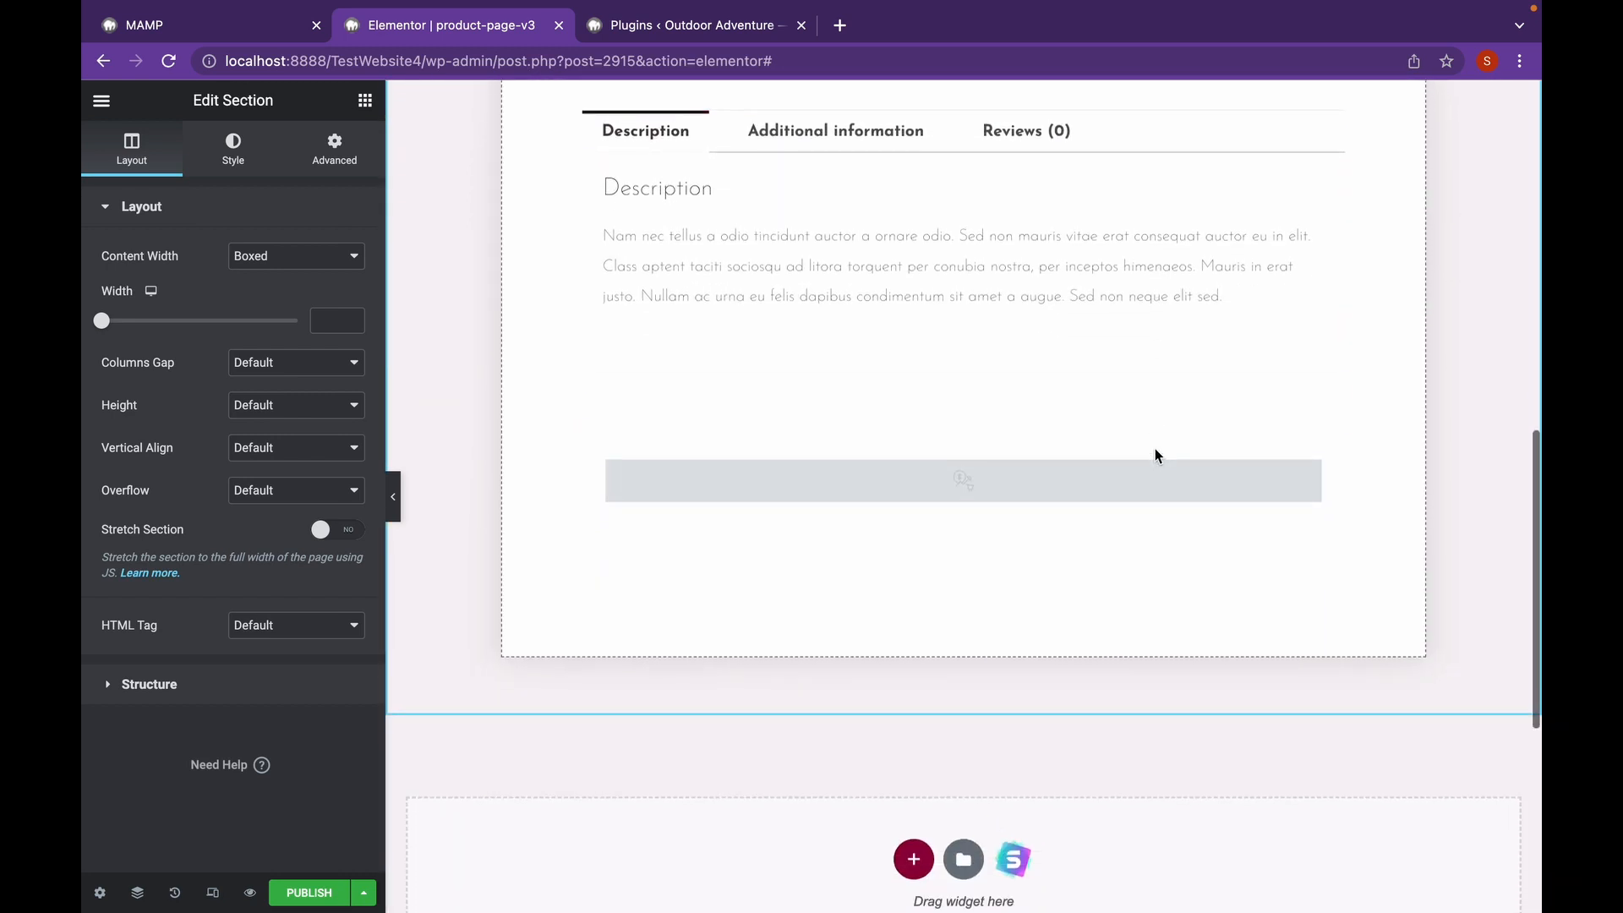
pyautogui.scroll(5, 1156, 454)
pyautogui.scroll(7, 1157, 455)
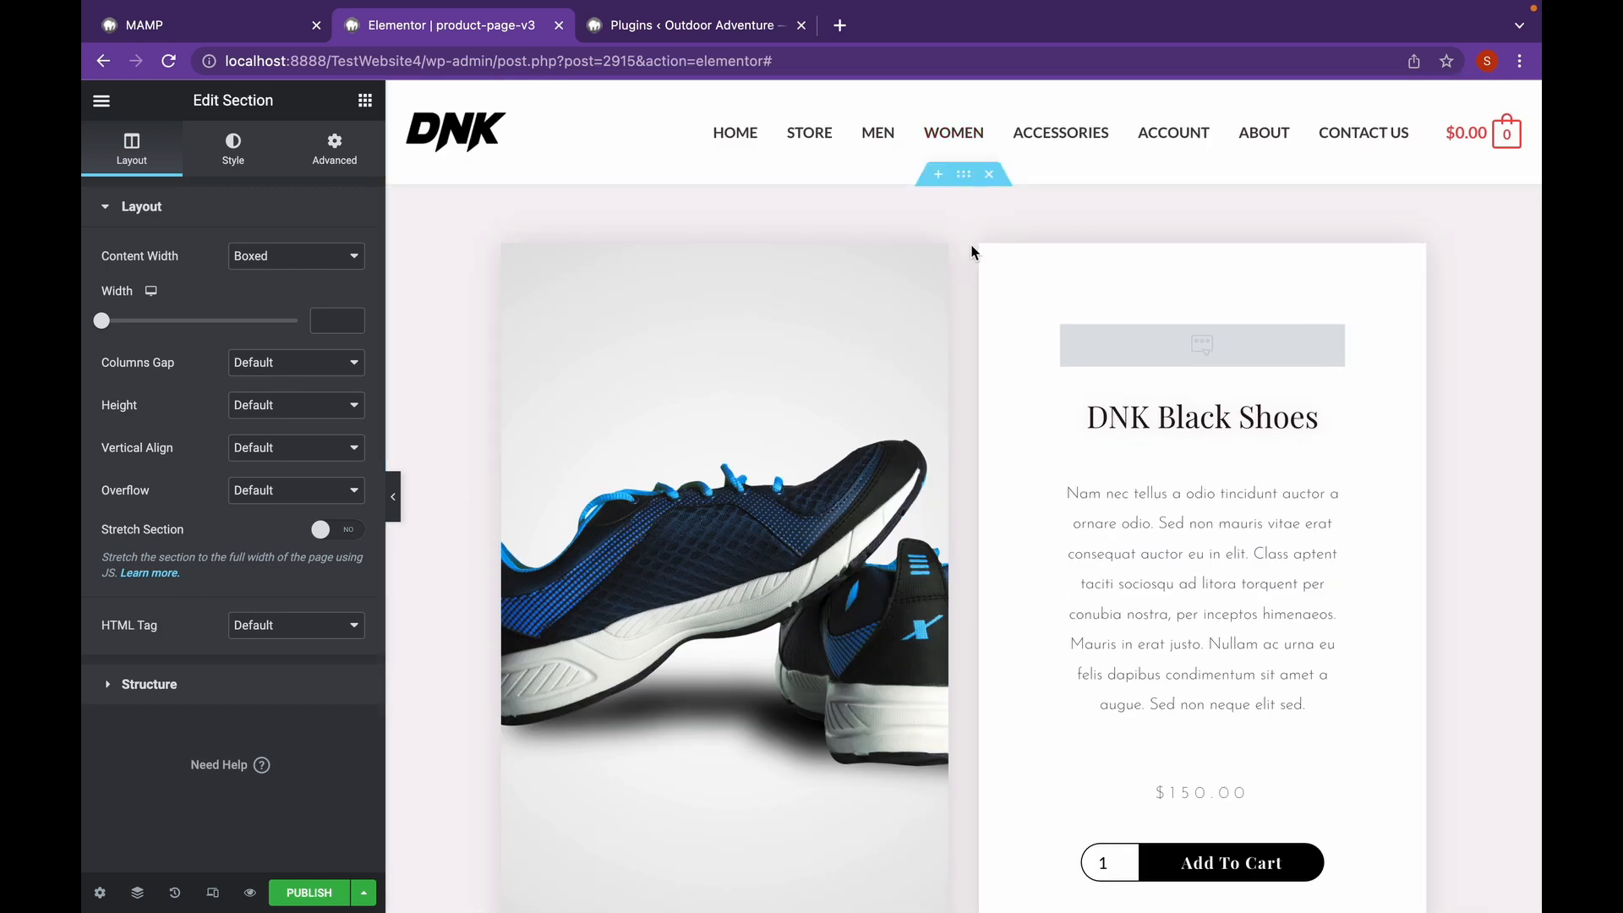
# - Delete both sections of the inserted Mocha & Creme Delights layout
pyautogui.click(984, 176)
pyautogui.click(984, 176)
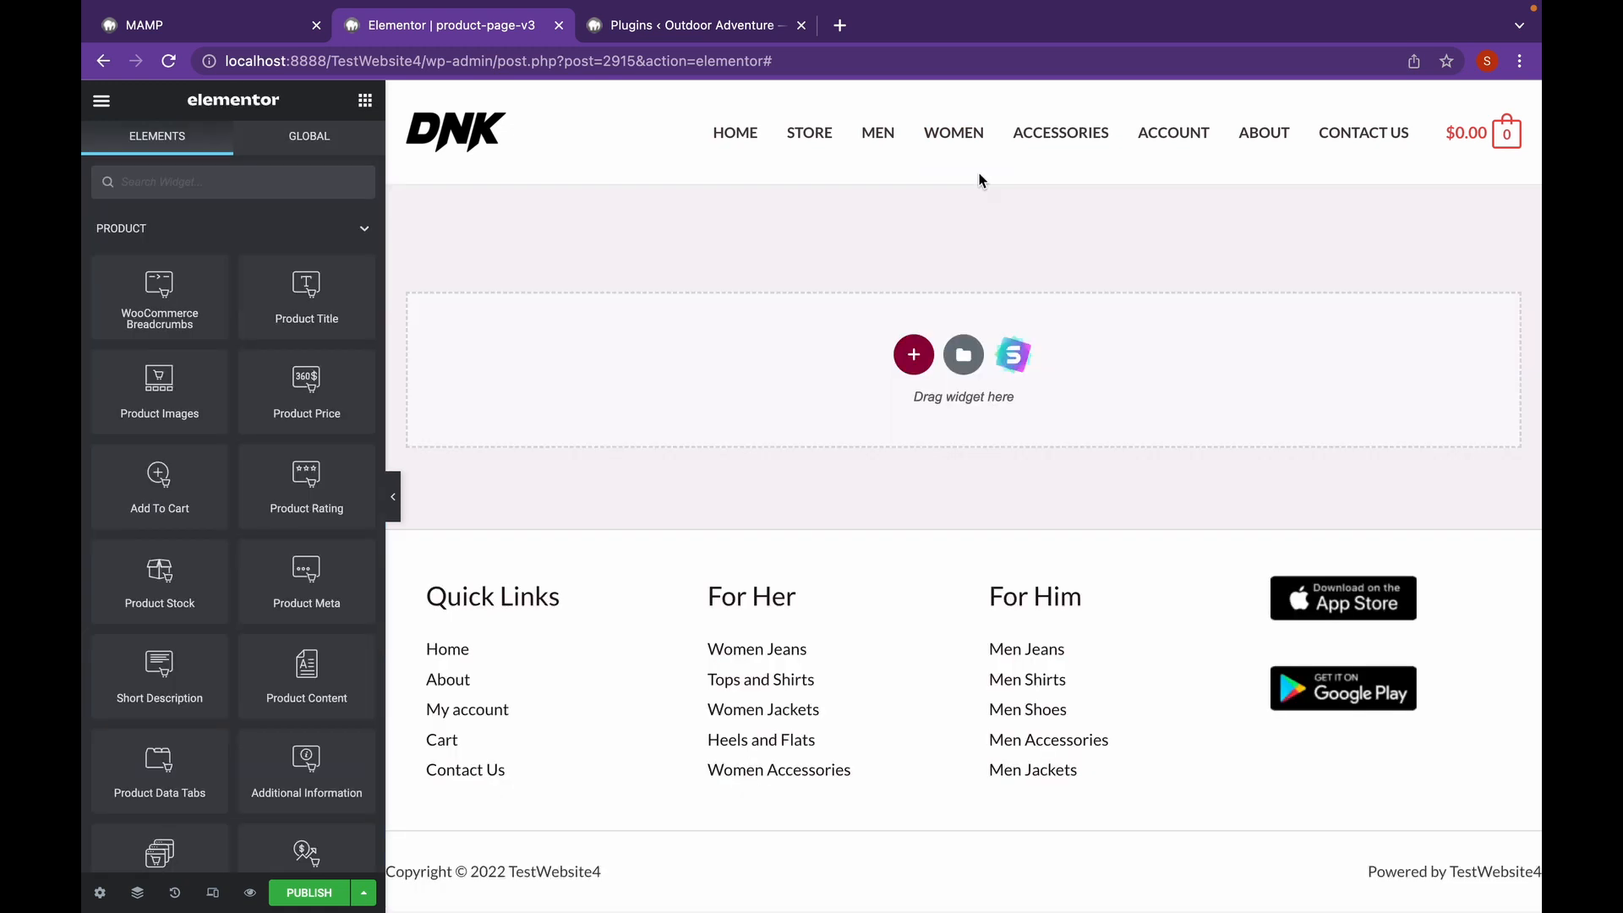
# - Add a section with two equal columns and set its top and bottom margins to 80 px
pyautogui.click(904, 355)
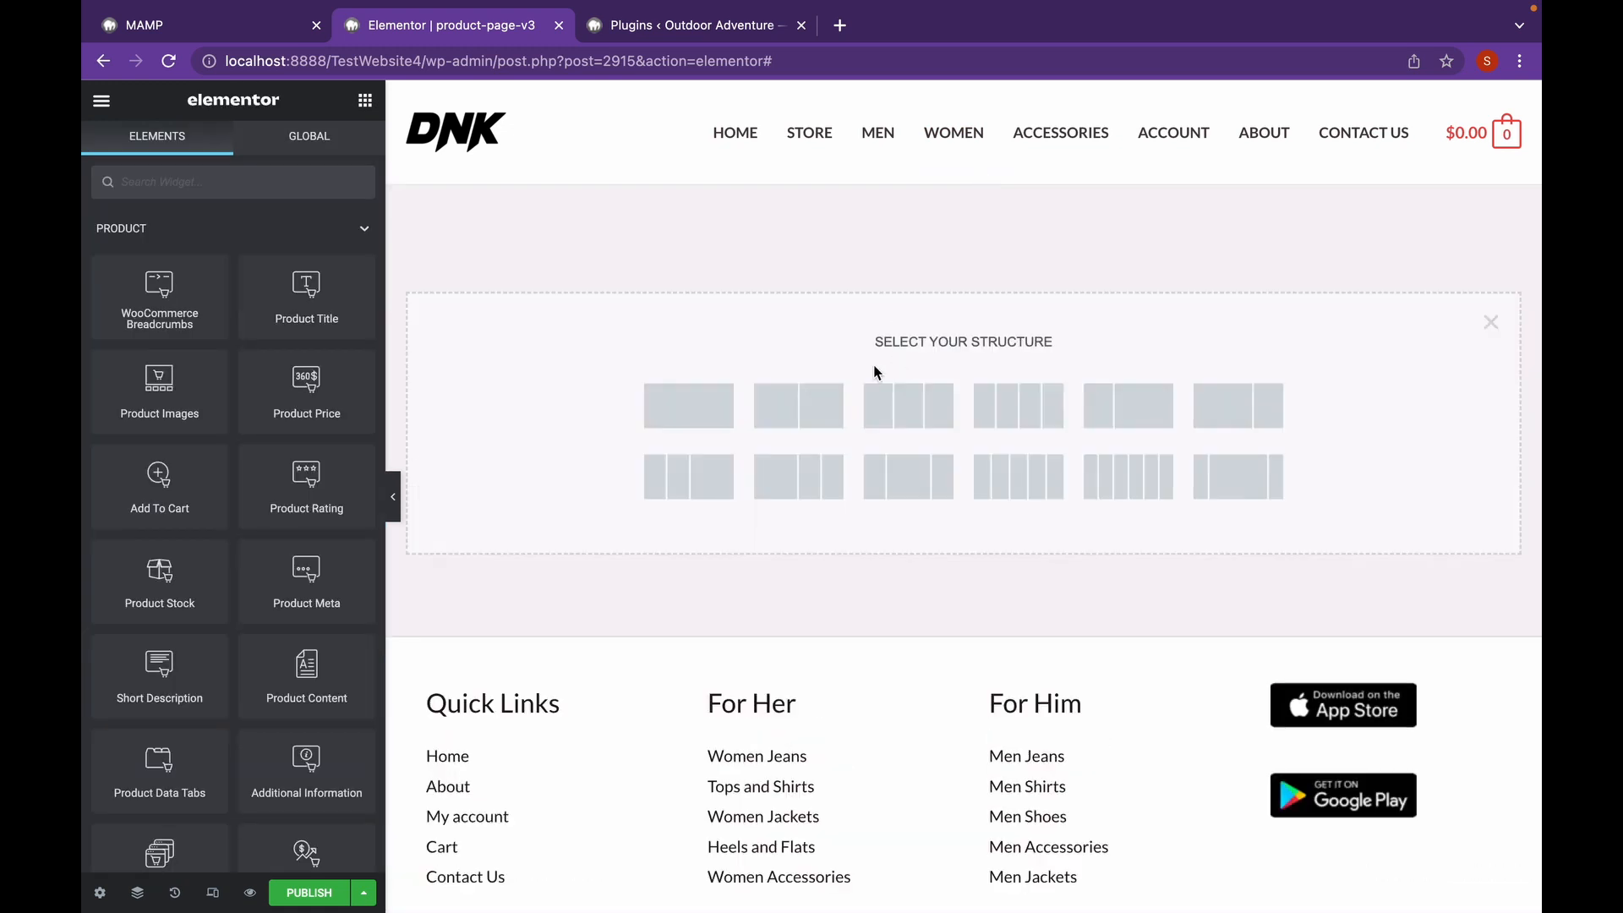
pyautogui.click(825, 412)
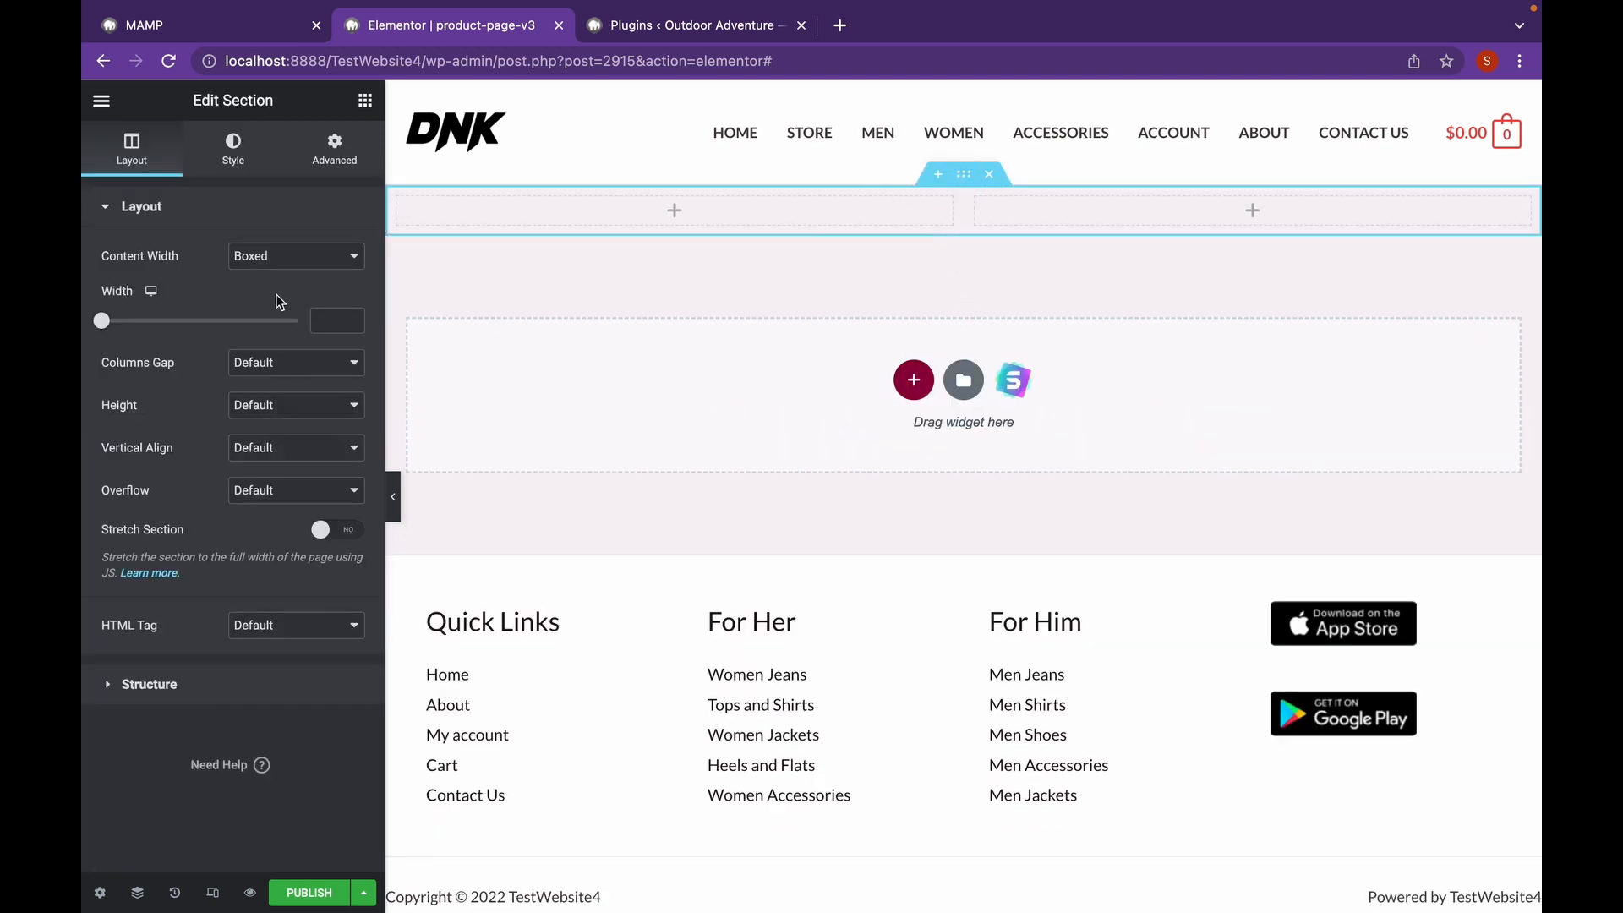
pyautogui.click(344, 145)
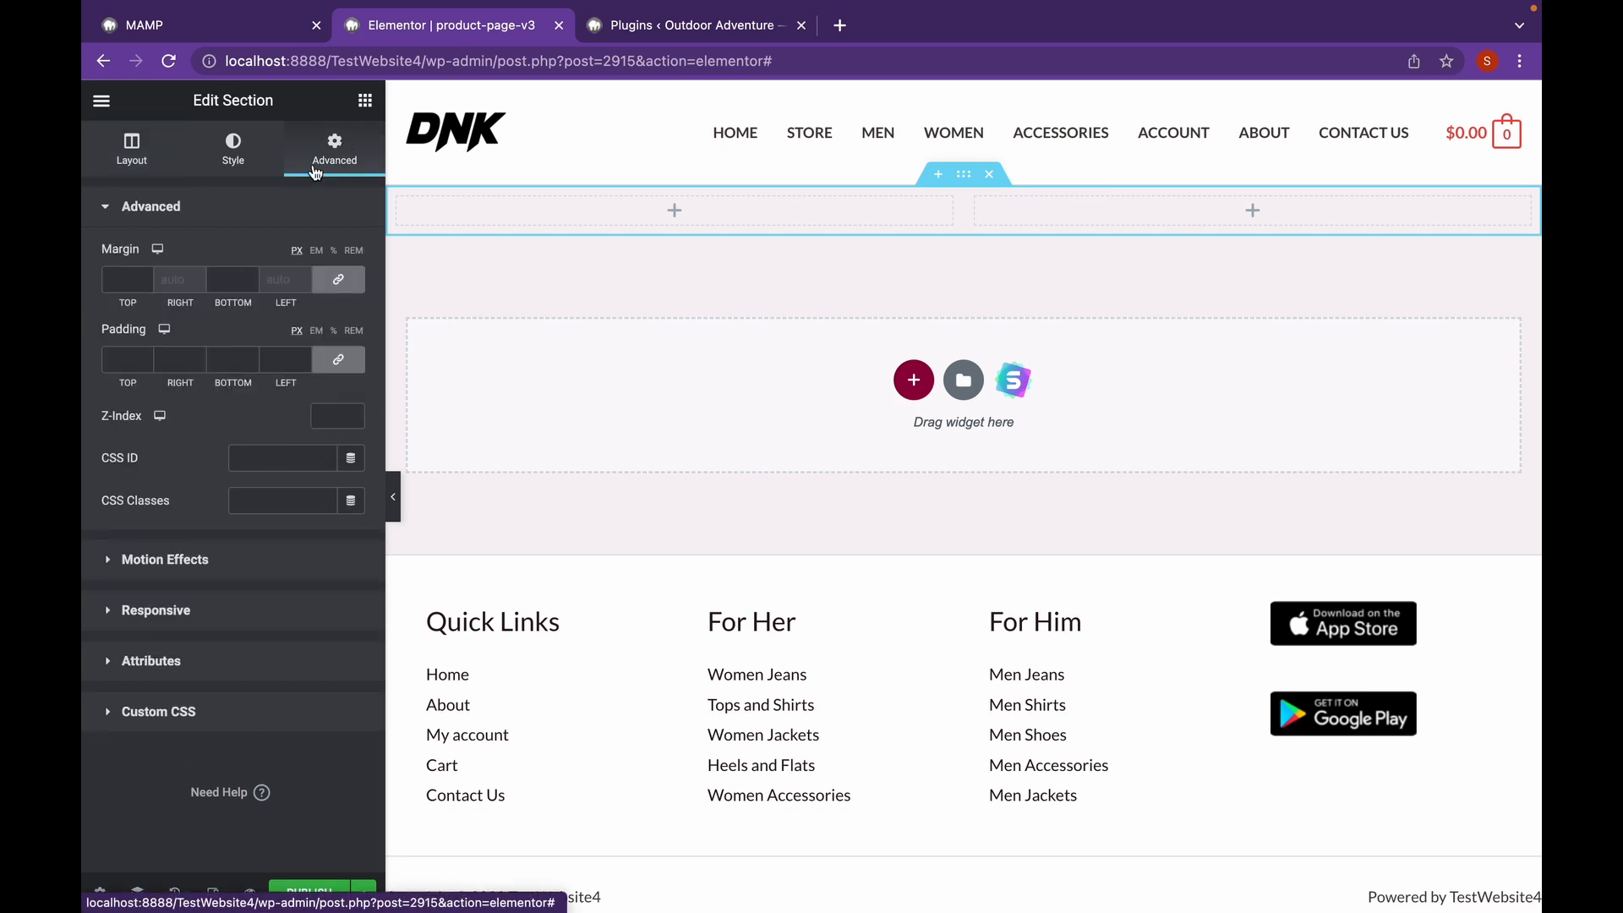
pyautogui.click(123, 279)
pyautogui.write('80')
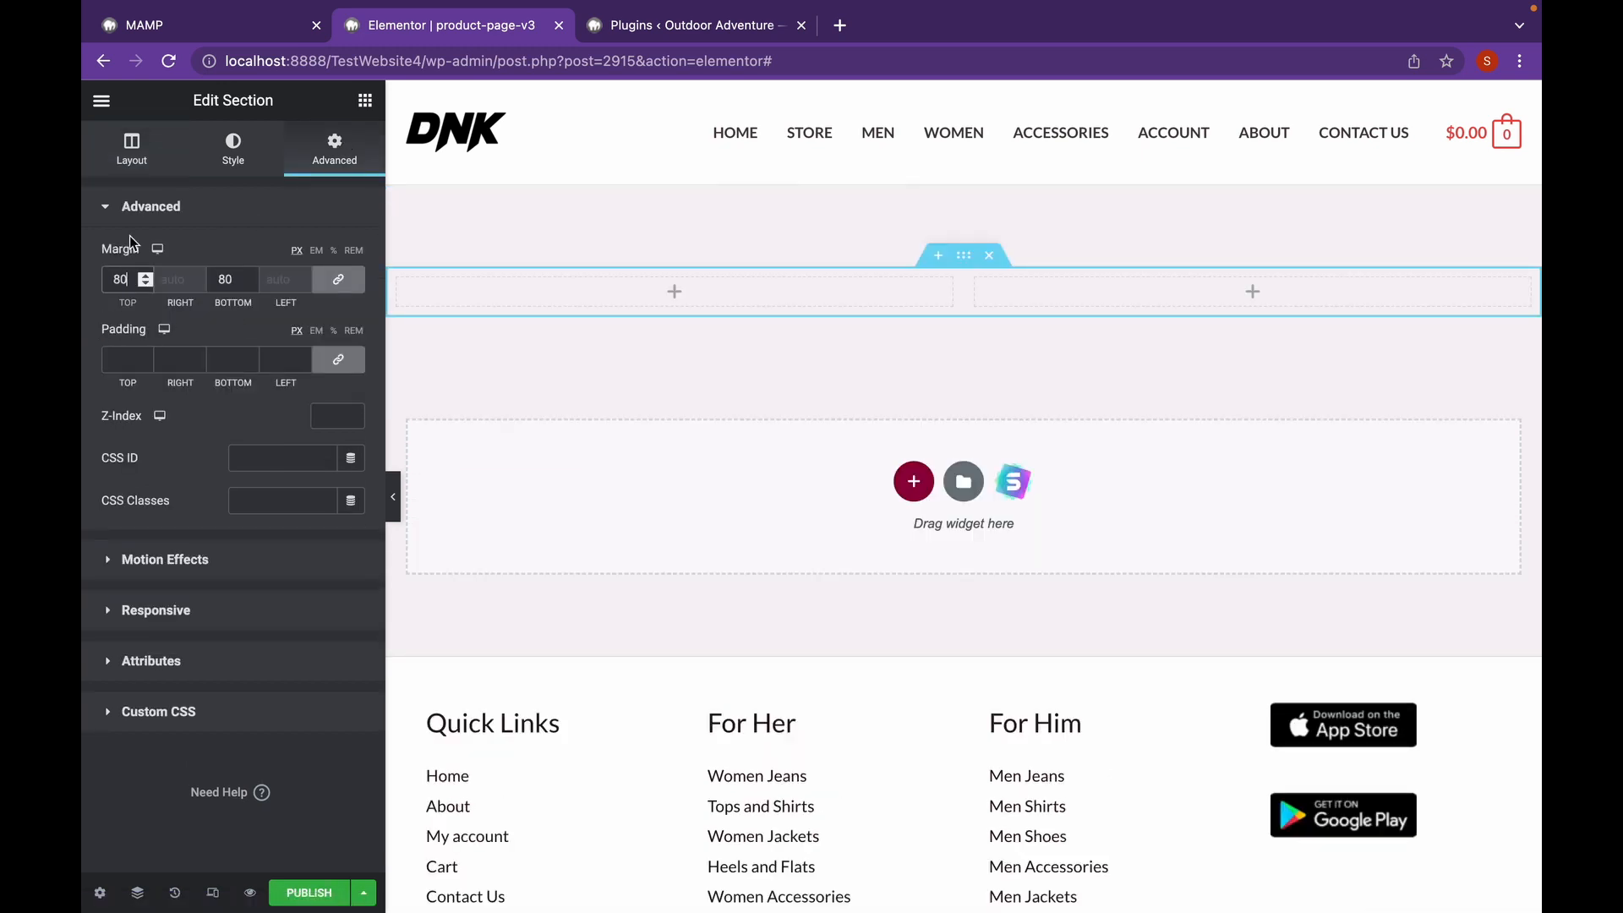
pyautogui.click(138, 159)
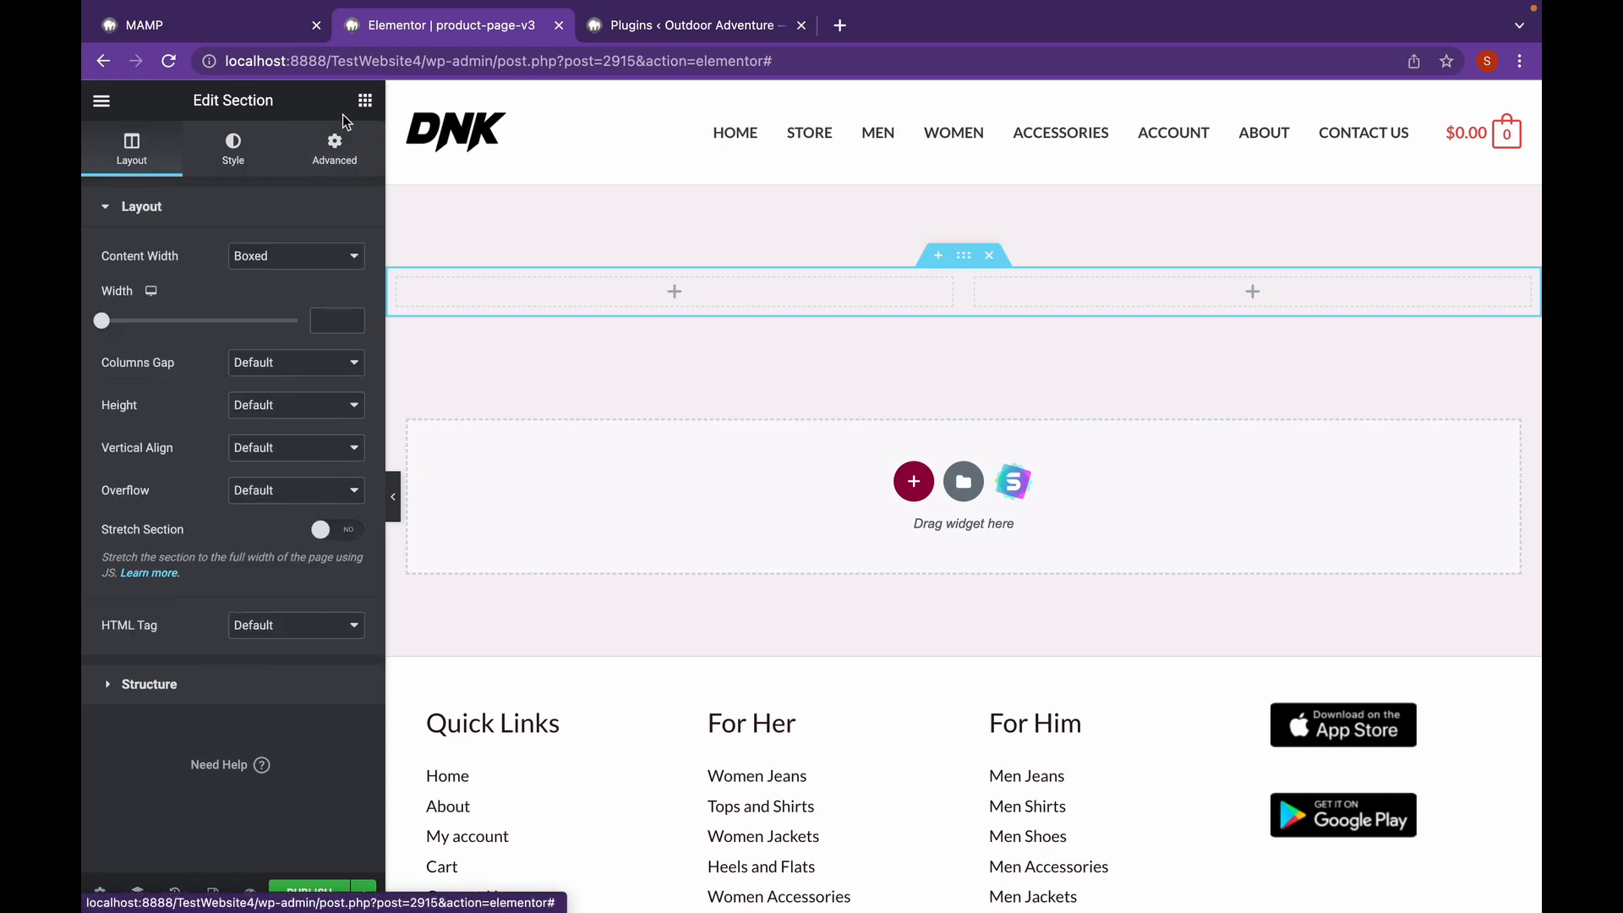
pyautogui.click(366, 102)
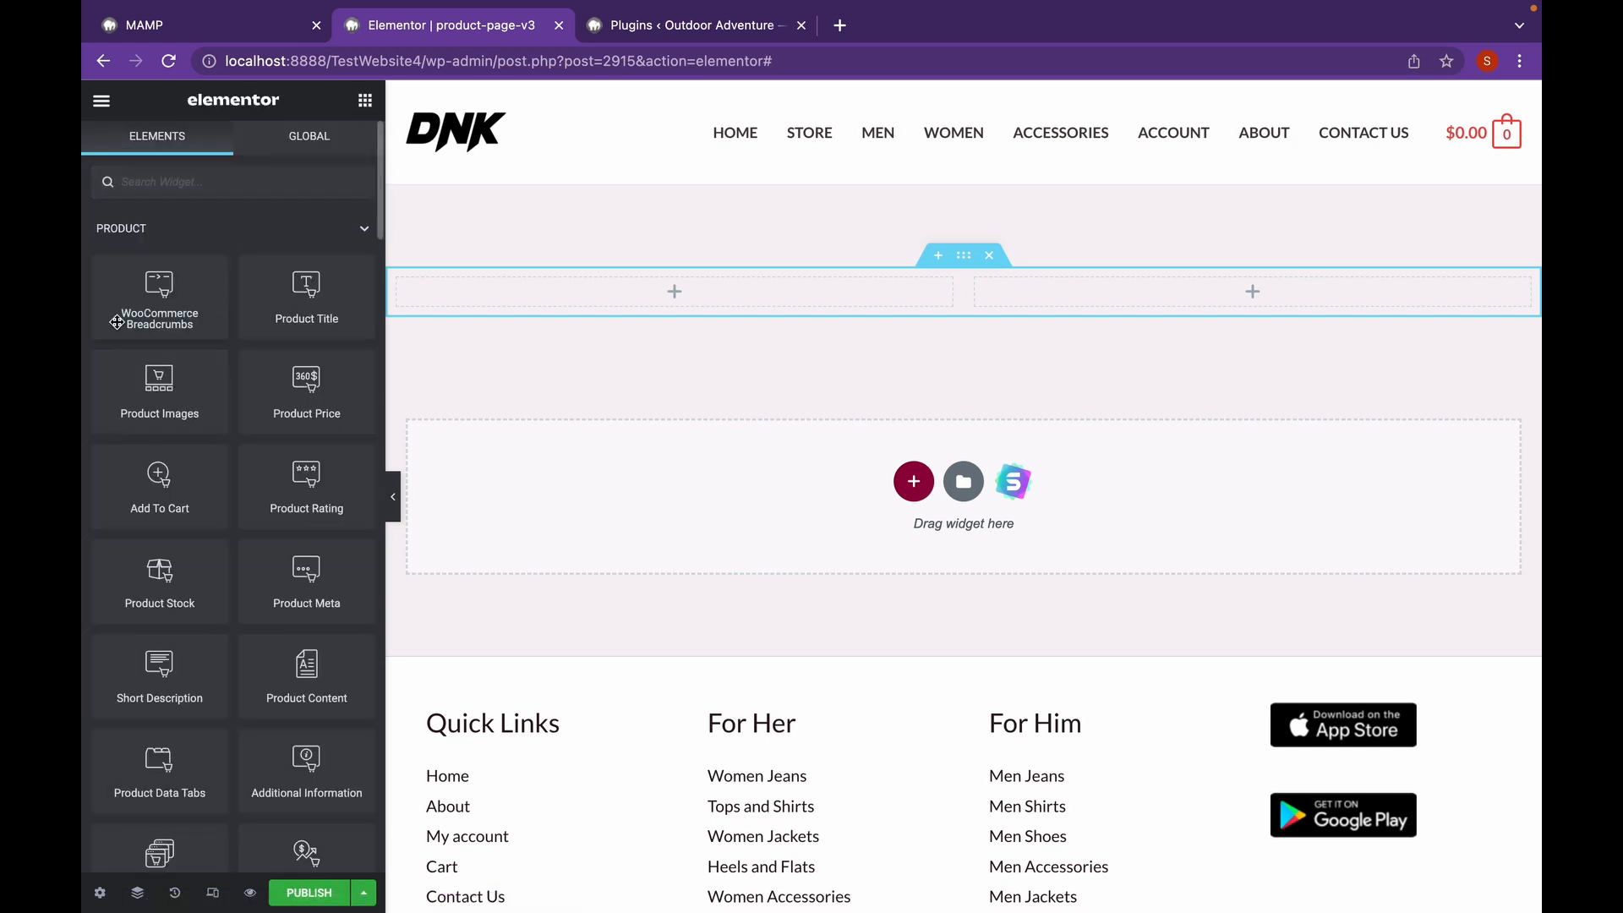
# - Add the WooCommerce Breadcrumbs widget to the first column and the Product Images widget below it
pyautogui.moveTo(160, 293); pyautogui.dragTo(706, 290)
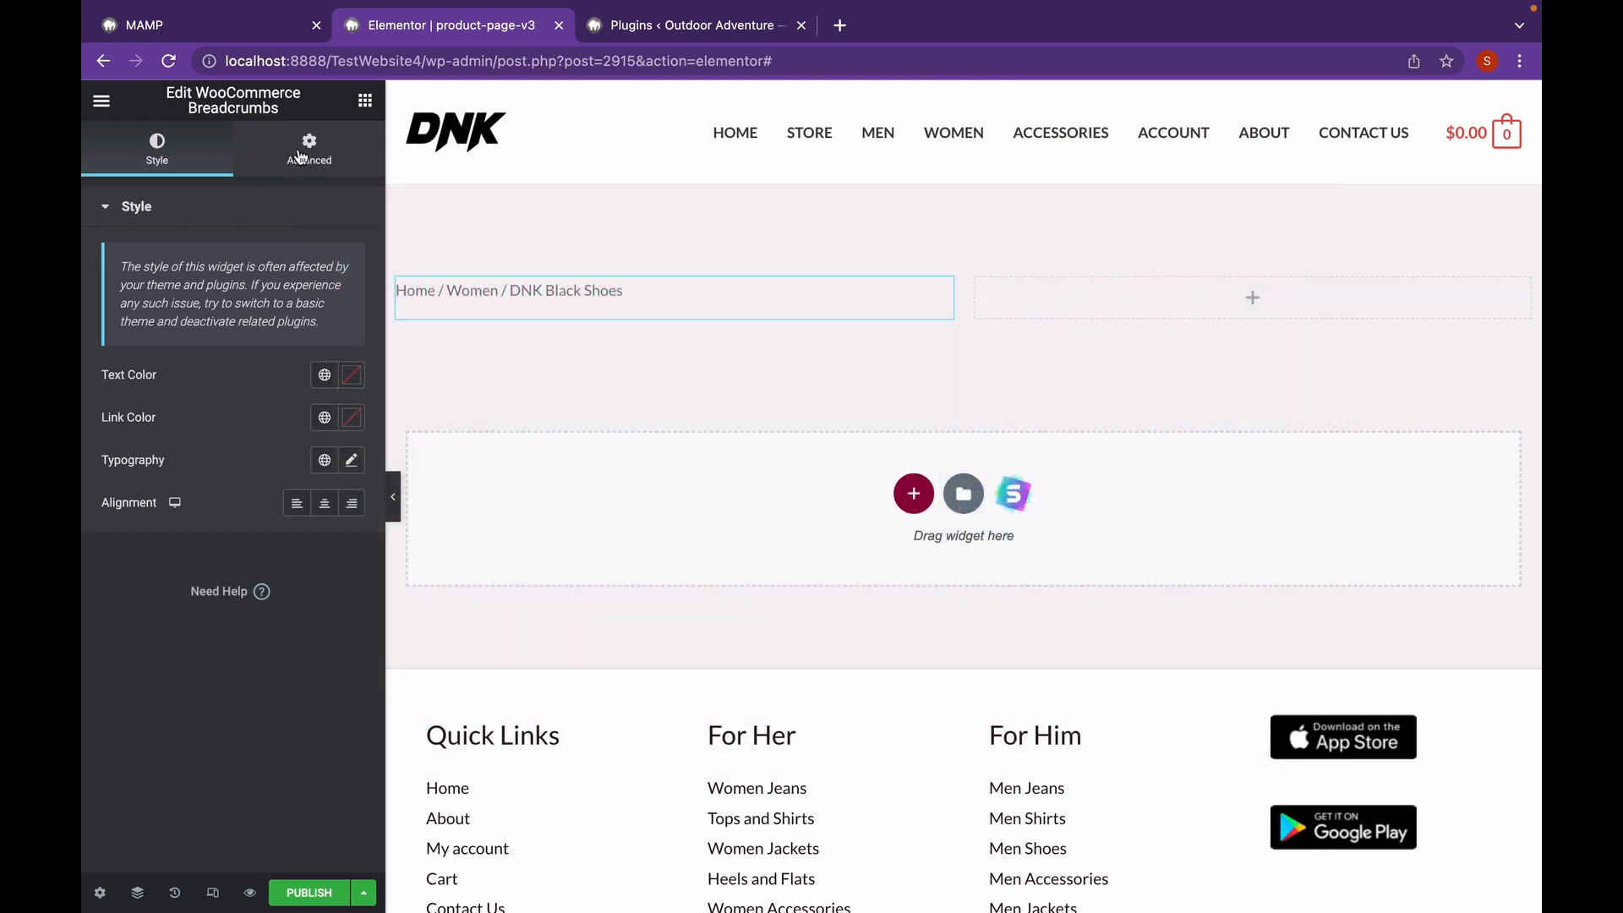
pyautogui.click(365, 102)
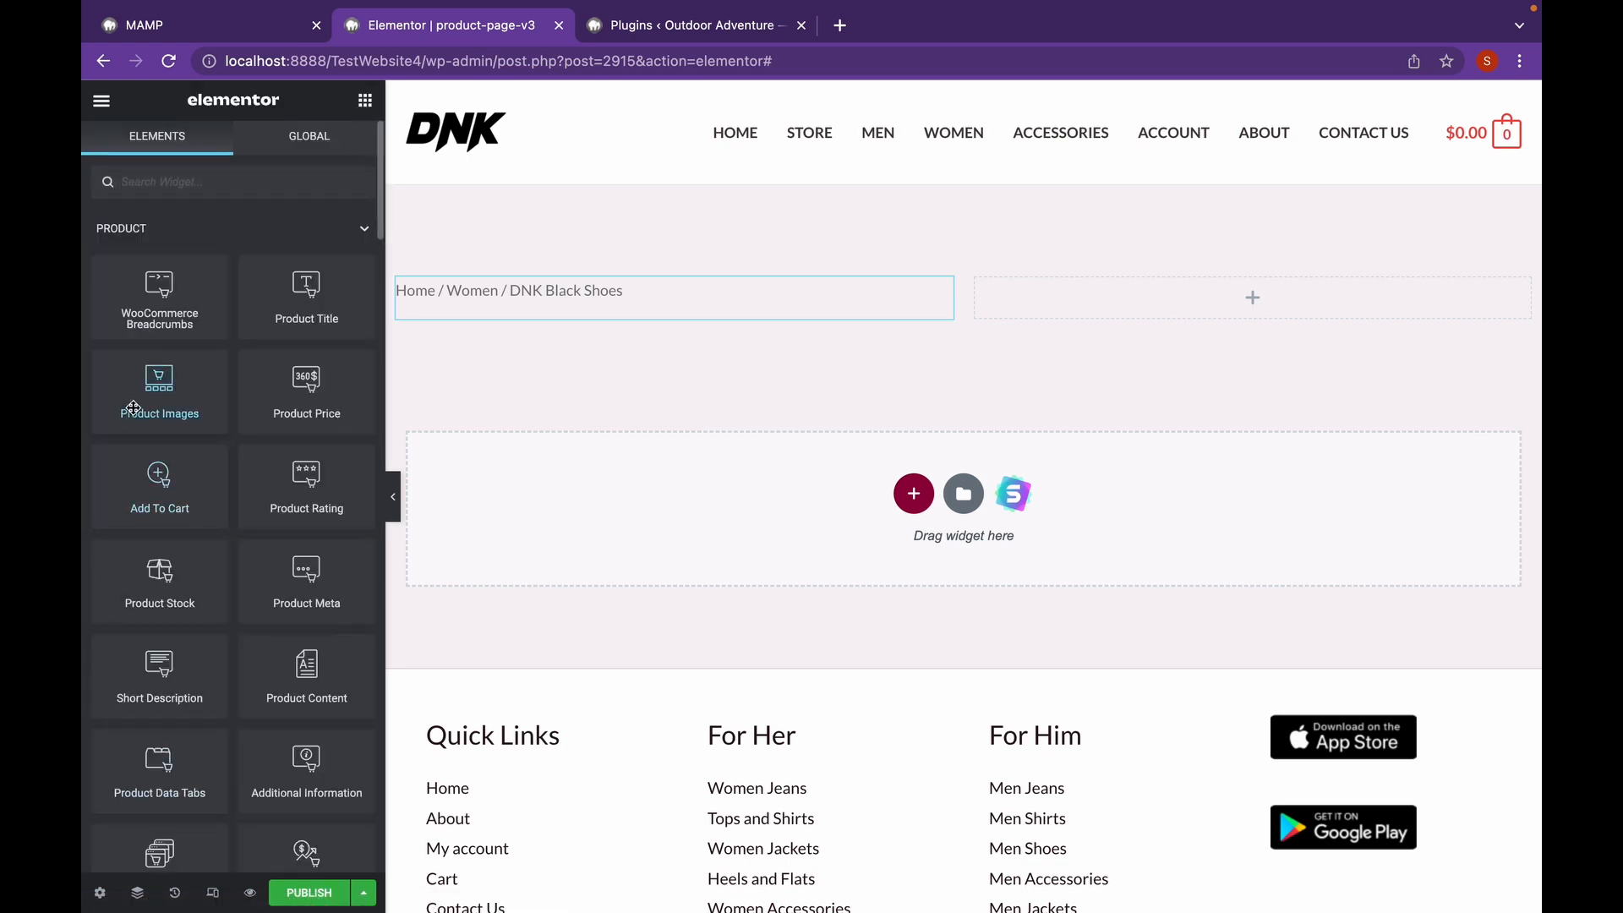
pyautogui.moveTo(306, 407); pyautogui.dragTo(571, 316)
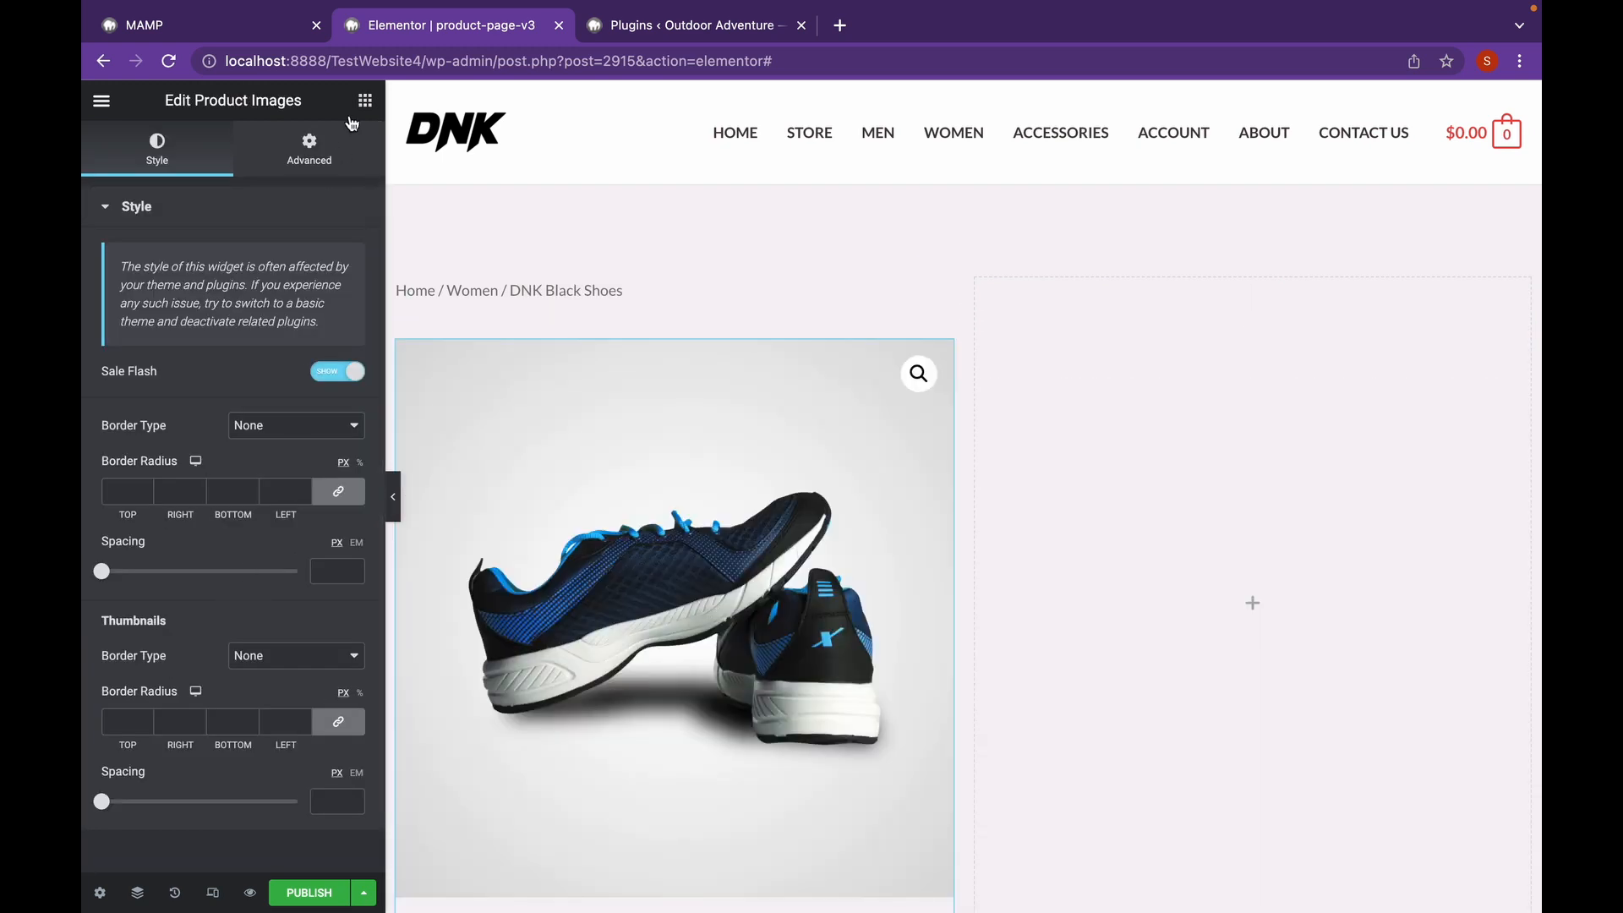
pyautogui.scroll(-4, 543, 479)
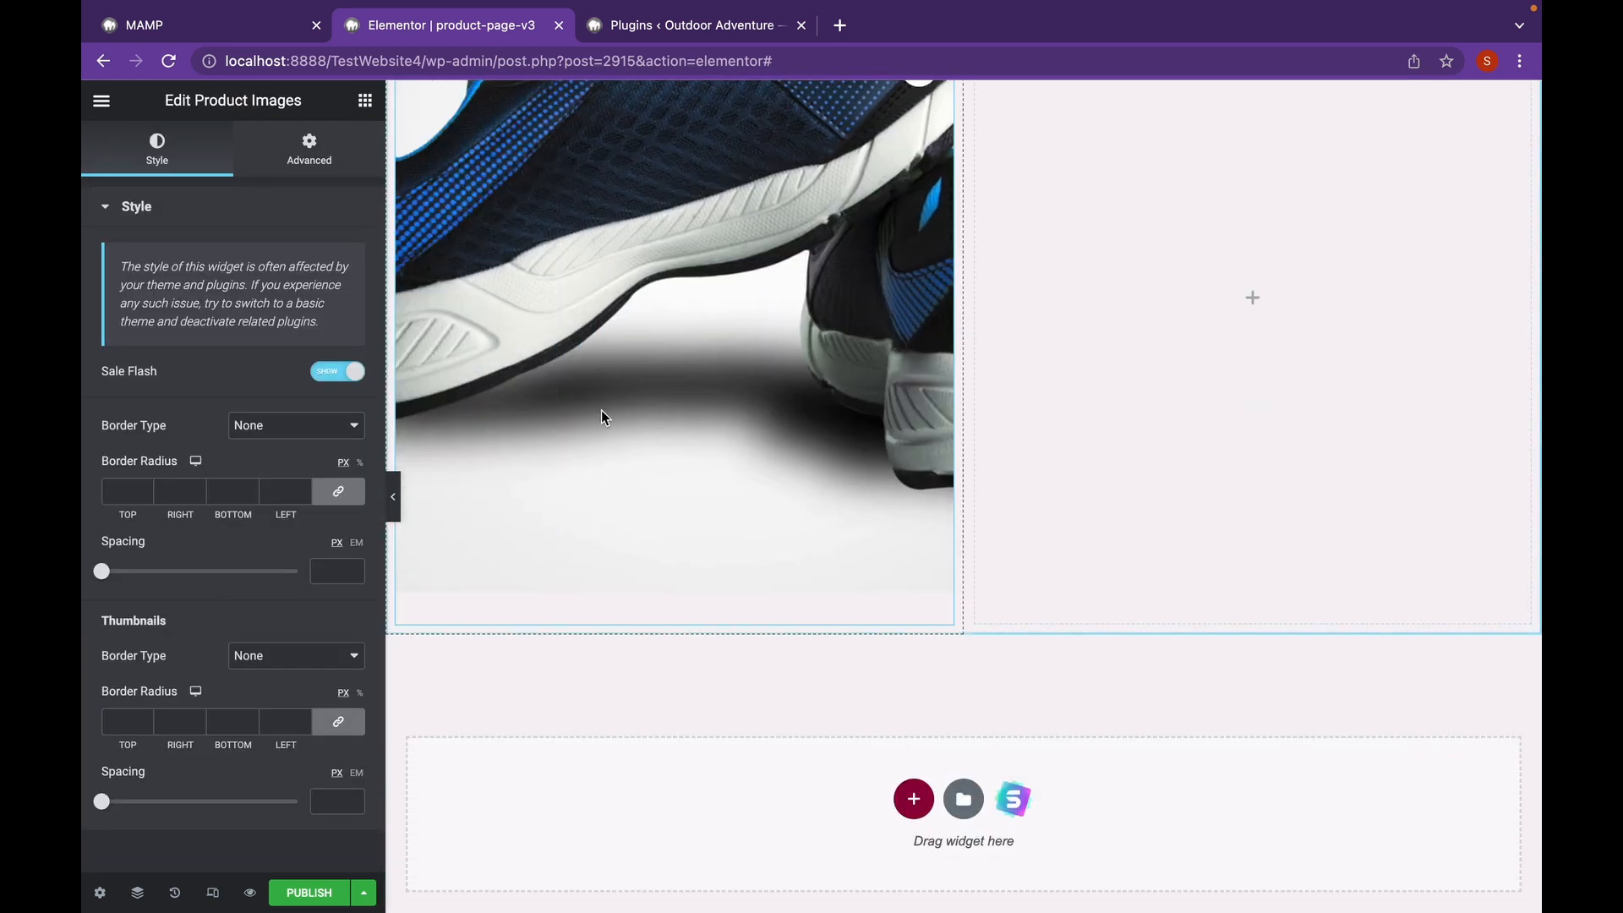
pyautogui.scroll(4, 752, 765)
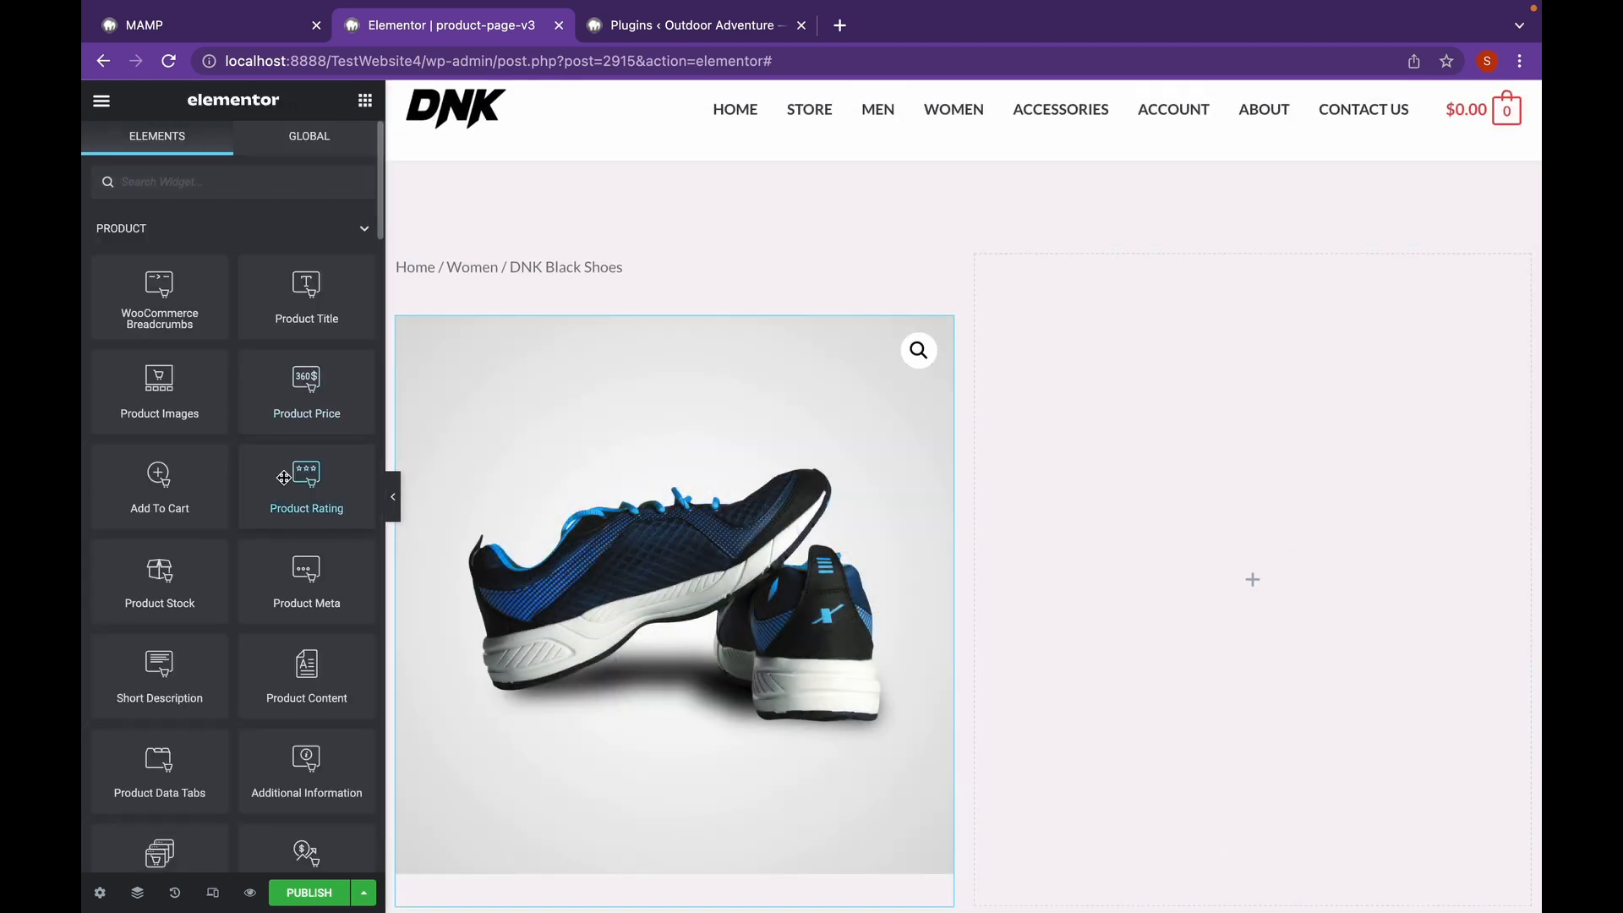
# - Add the Product Title widget to the empty second column
pyautogui.scroll(-10, 287, 503)
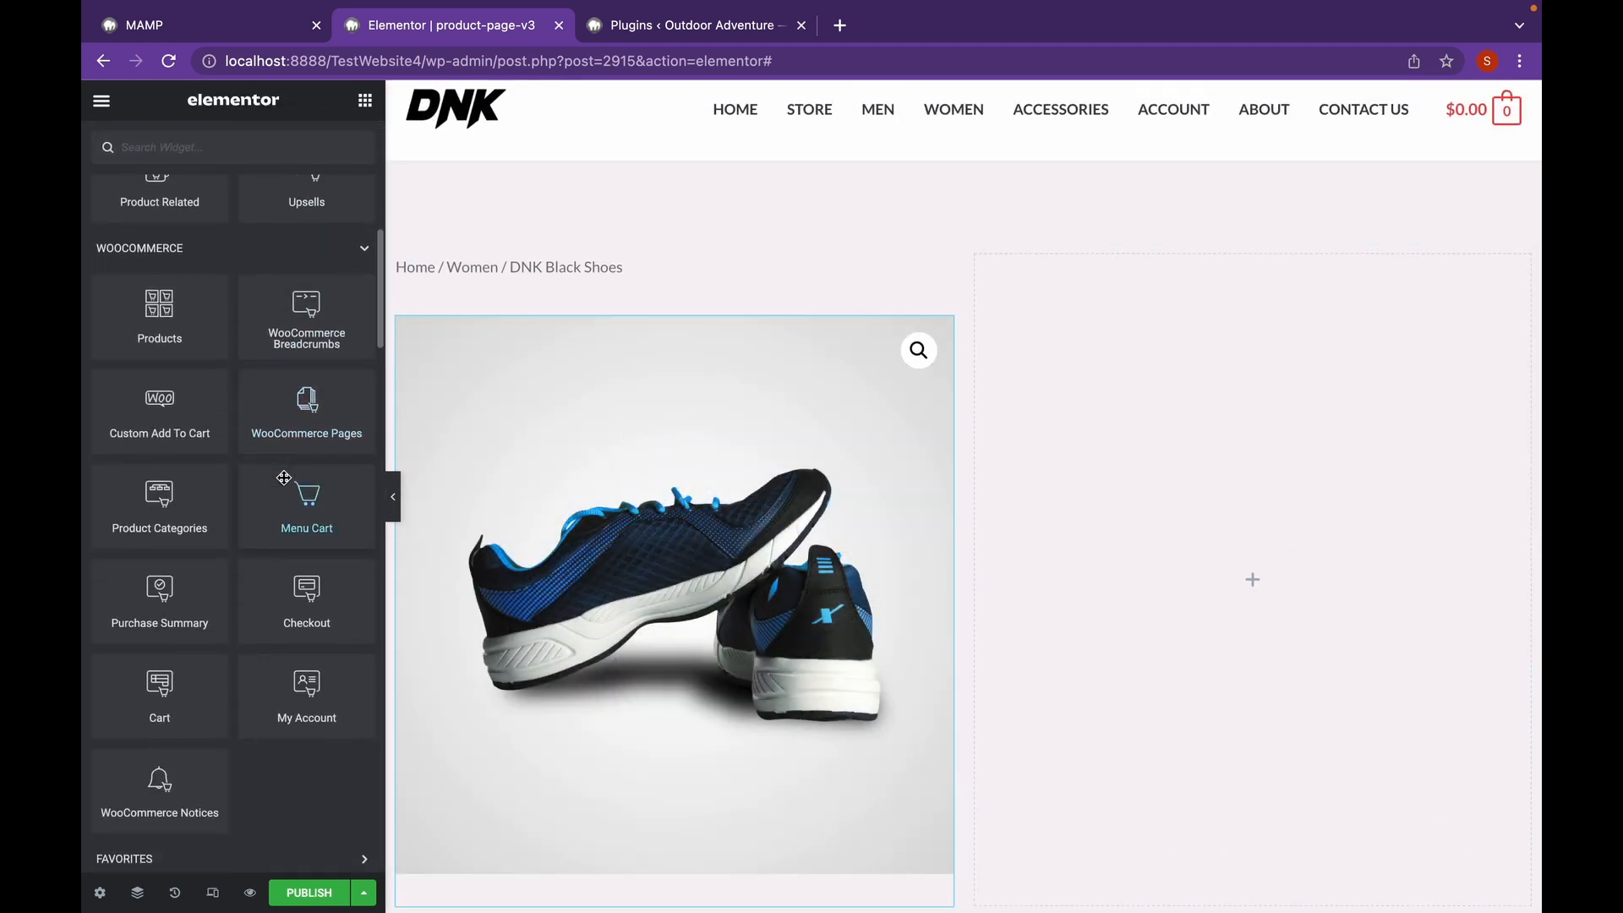
pyautogui.scroll(10, 284, 478)
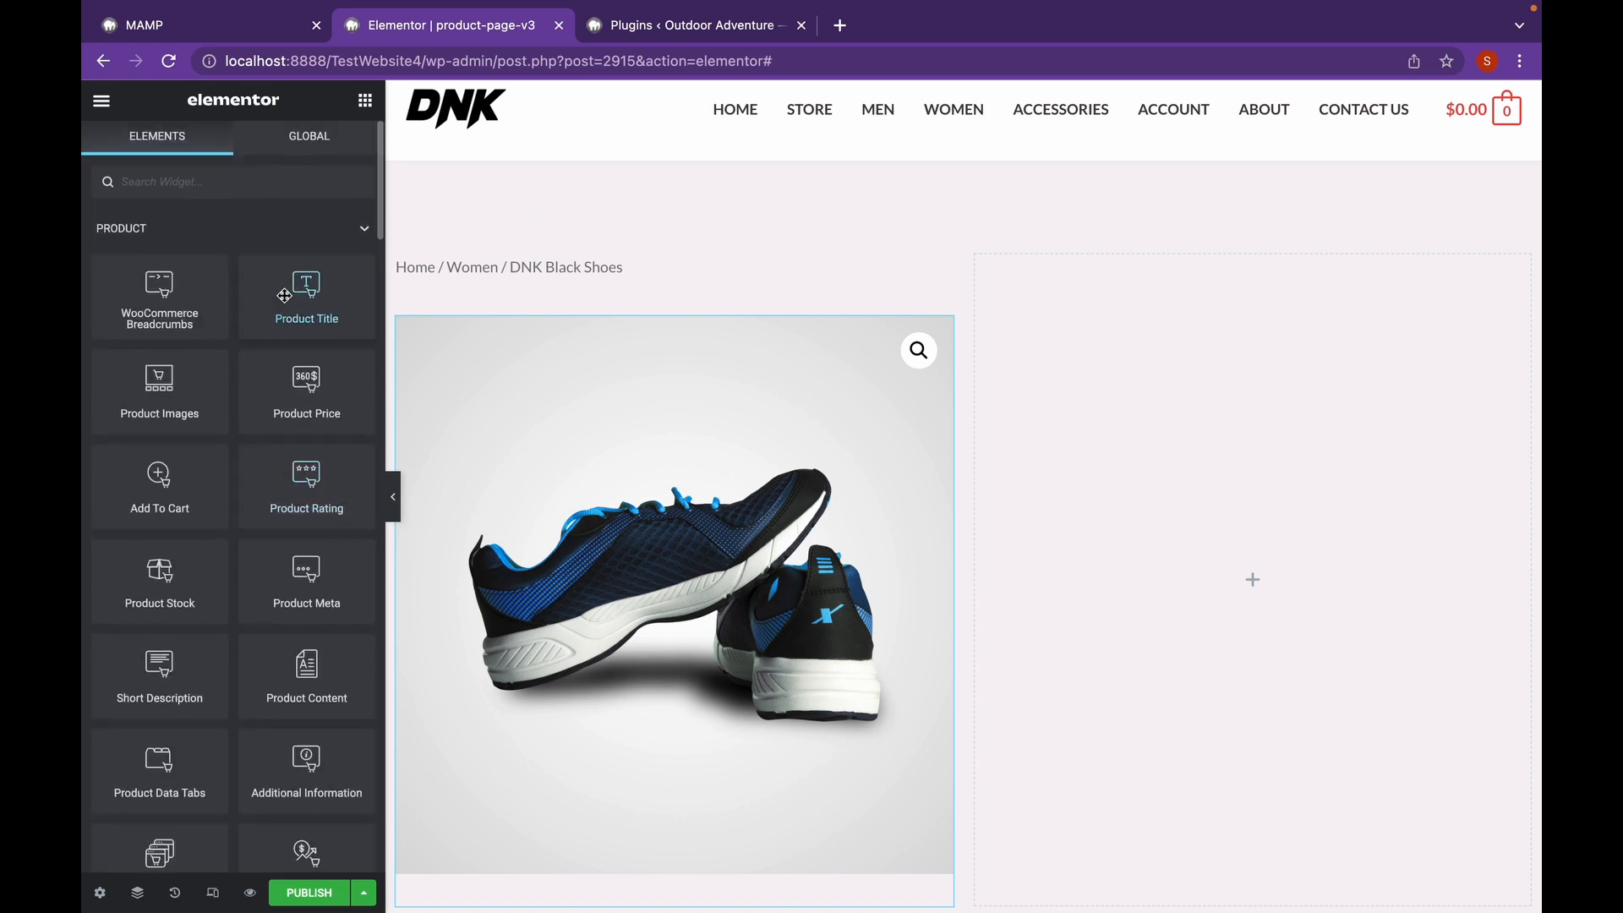
pyautogui.moveTo(283, 295); pyautogui.dragTo(1262, 343)
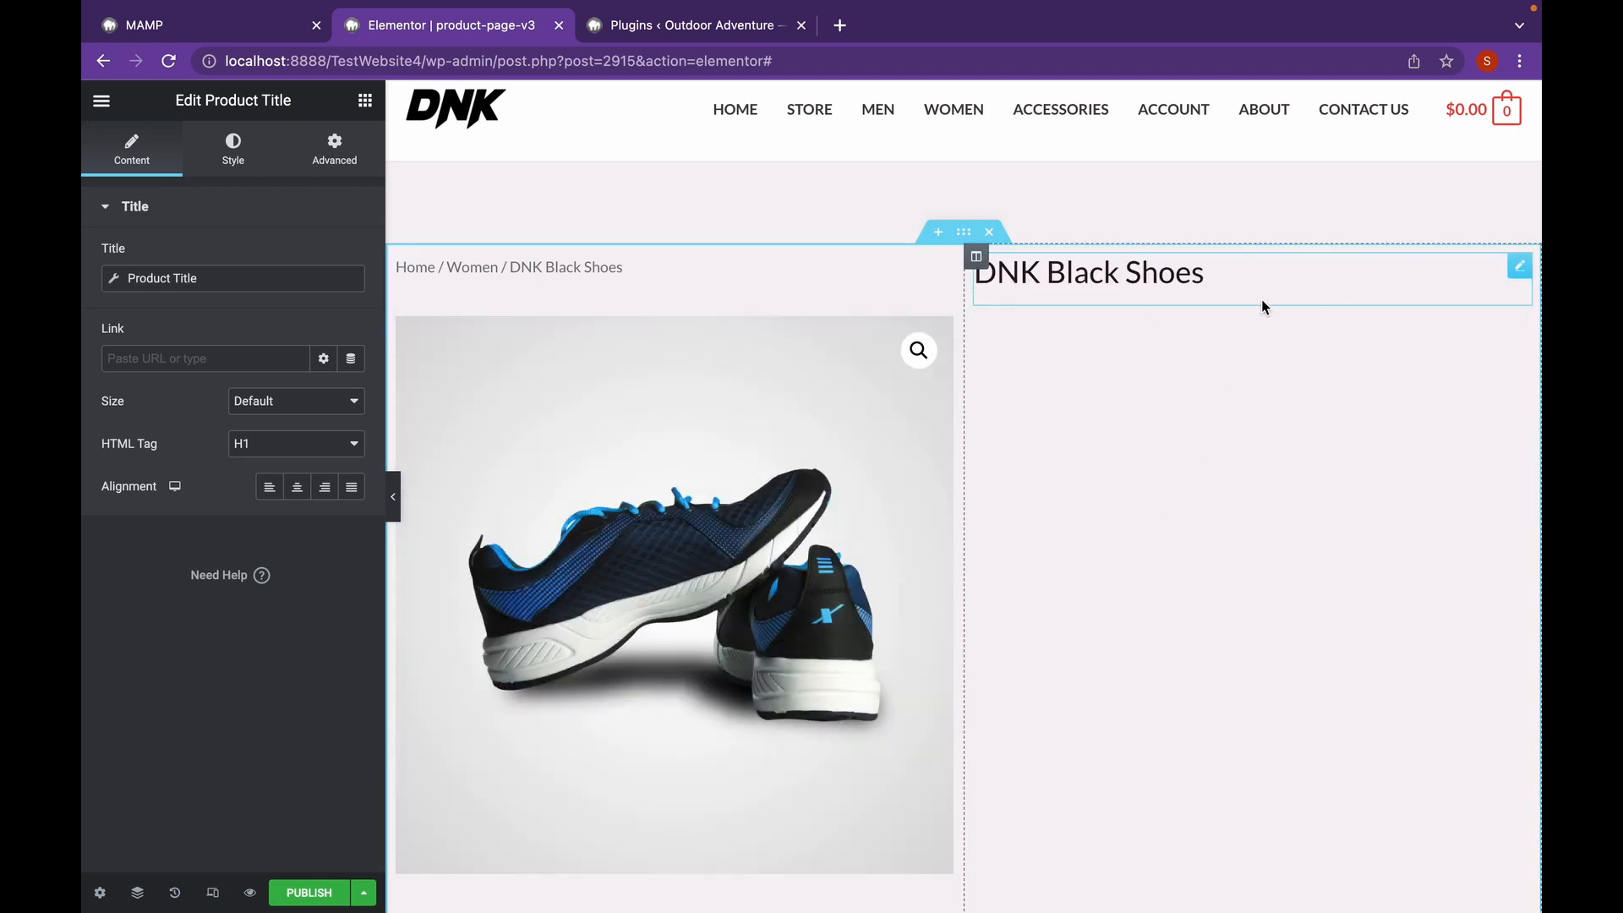
# - Unlink the product title's margin values and set only its top margin to 59 px
pyautogui.click(365, 100)
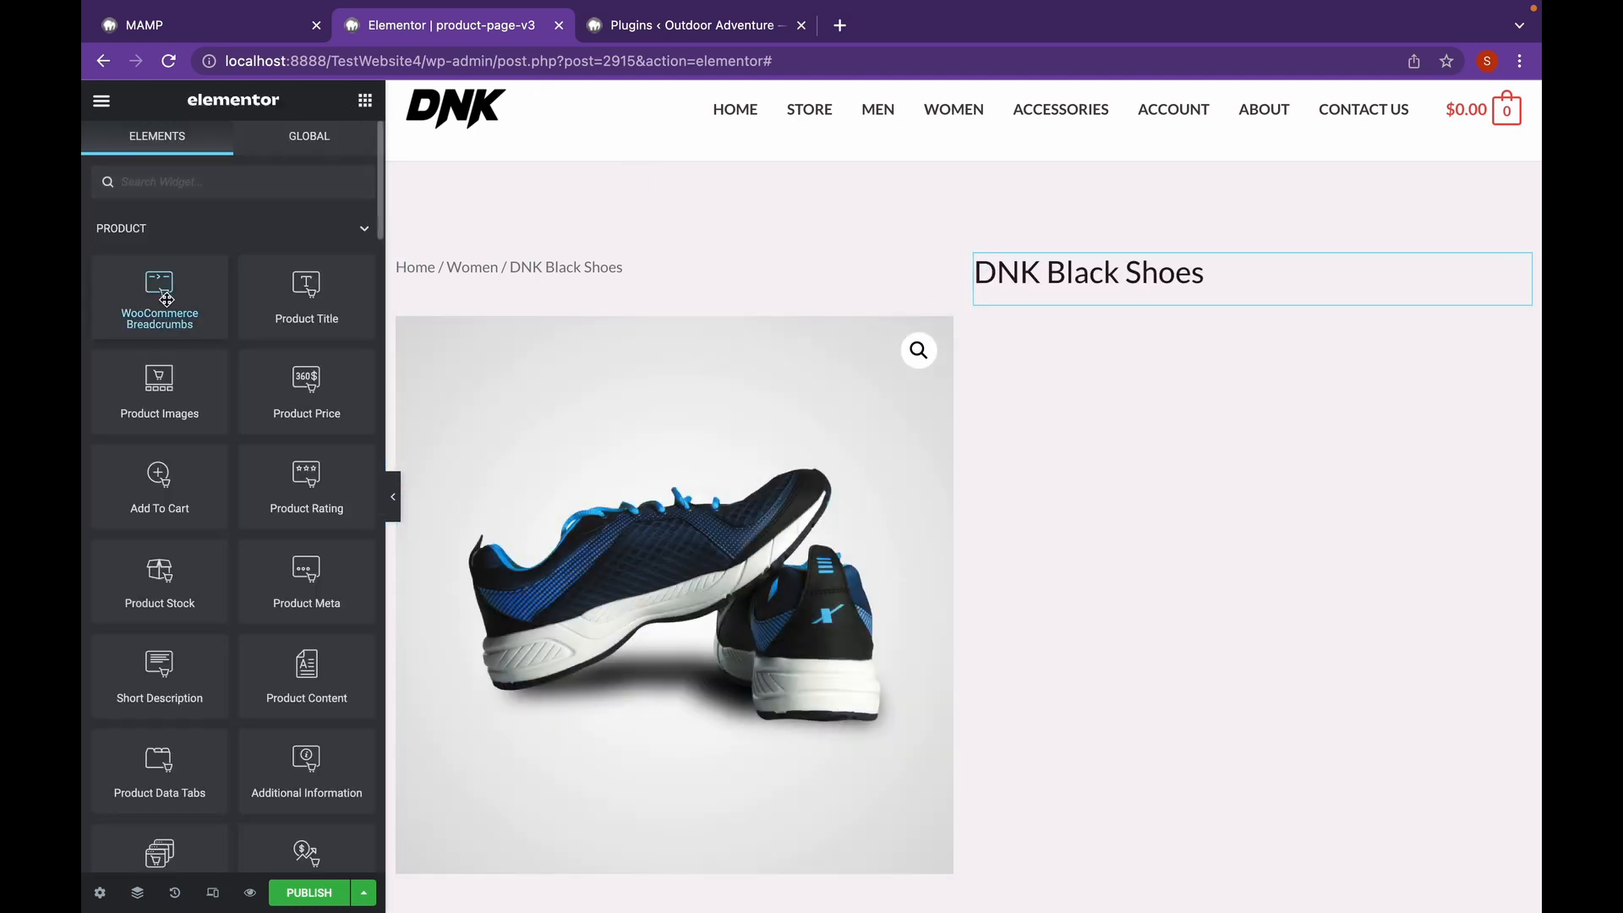
pyautogui.click(1152, 255)
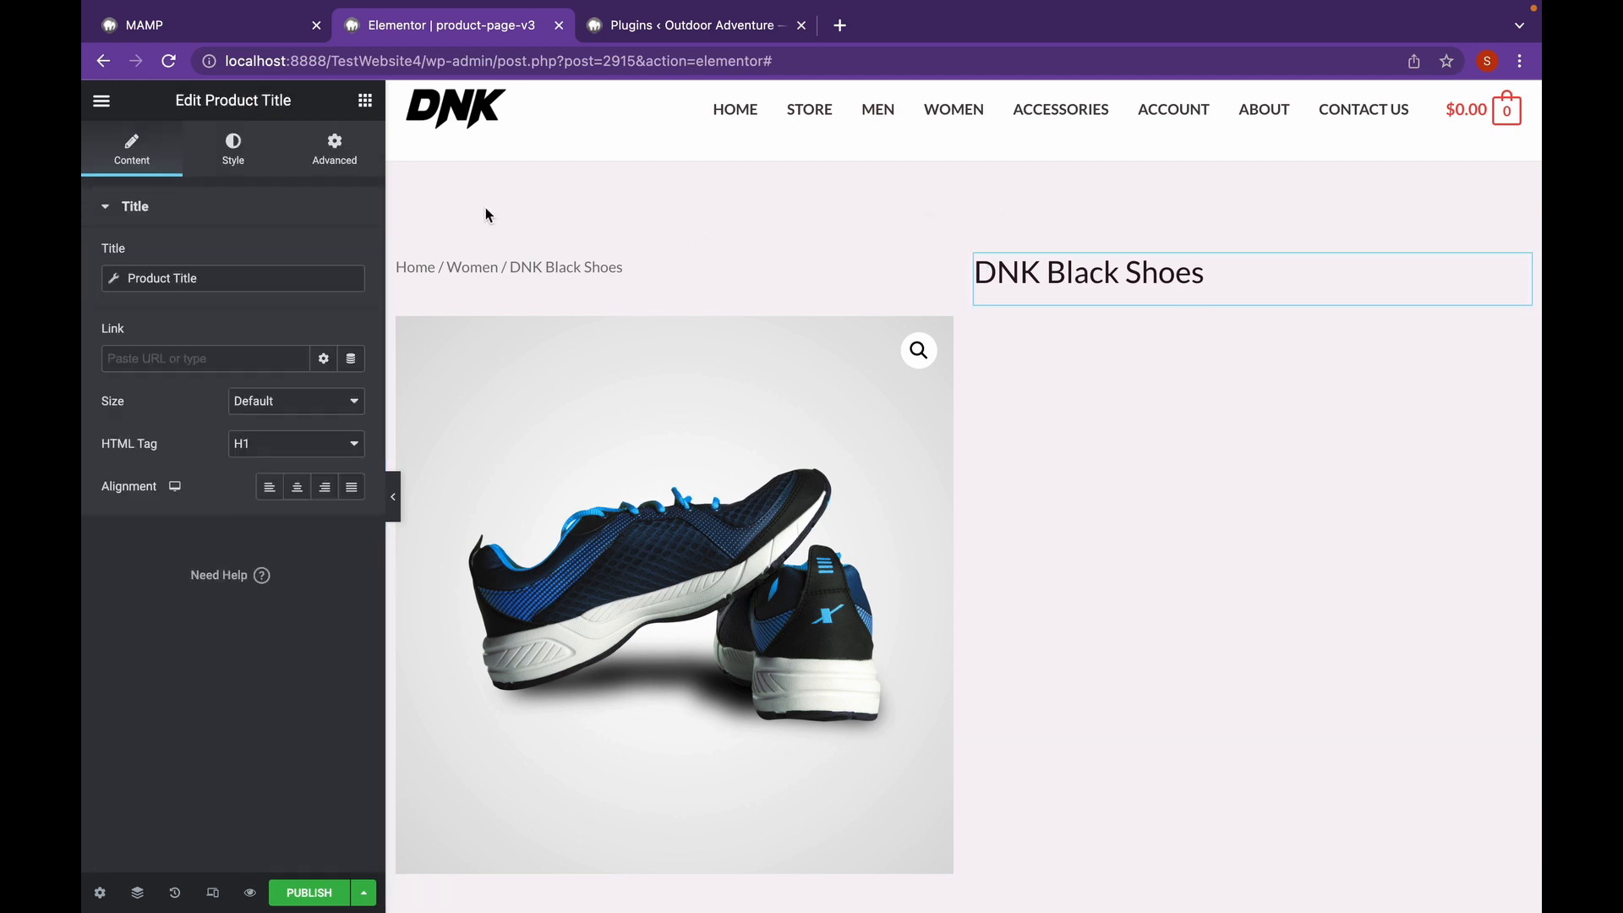
pyautogui.click(336, 145)
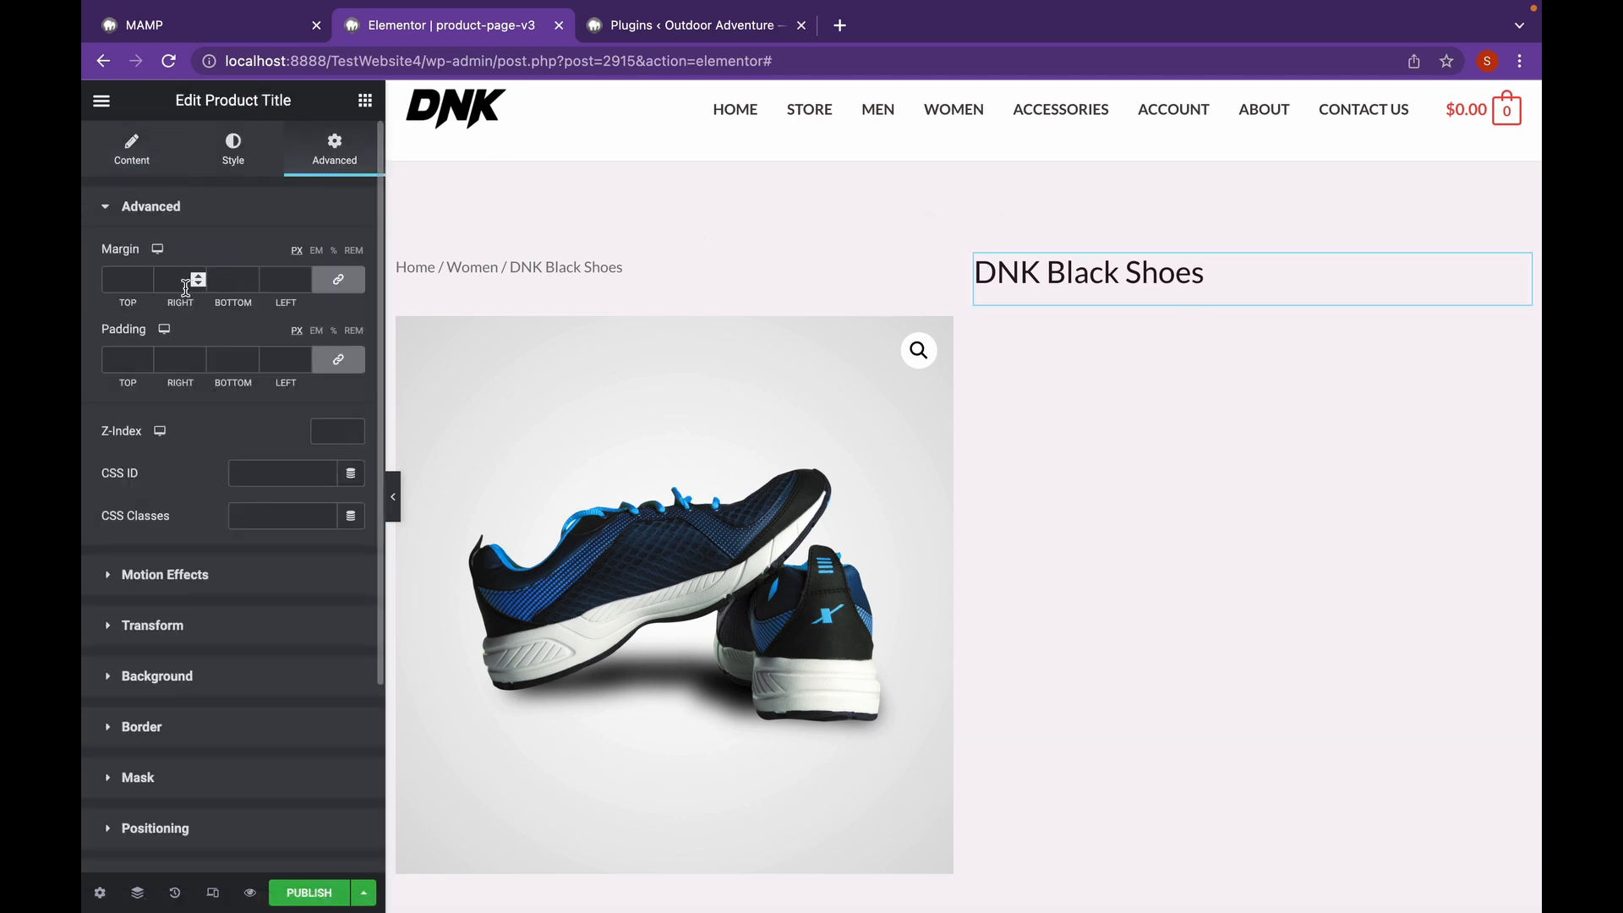
pyautogui.click(338, 279)
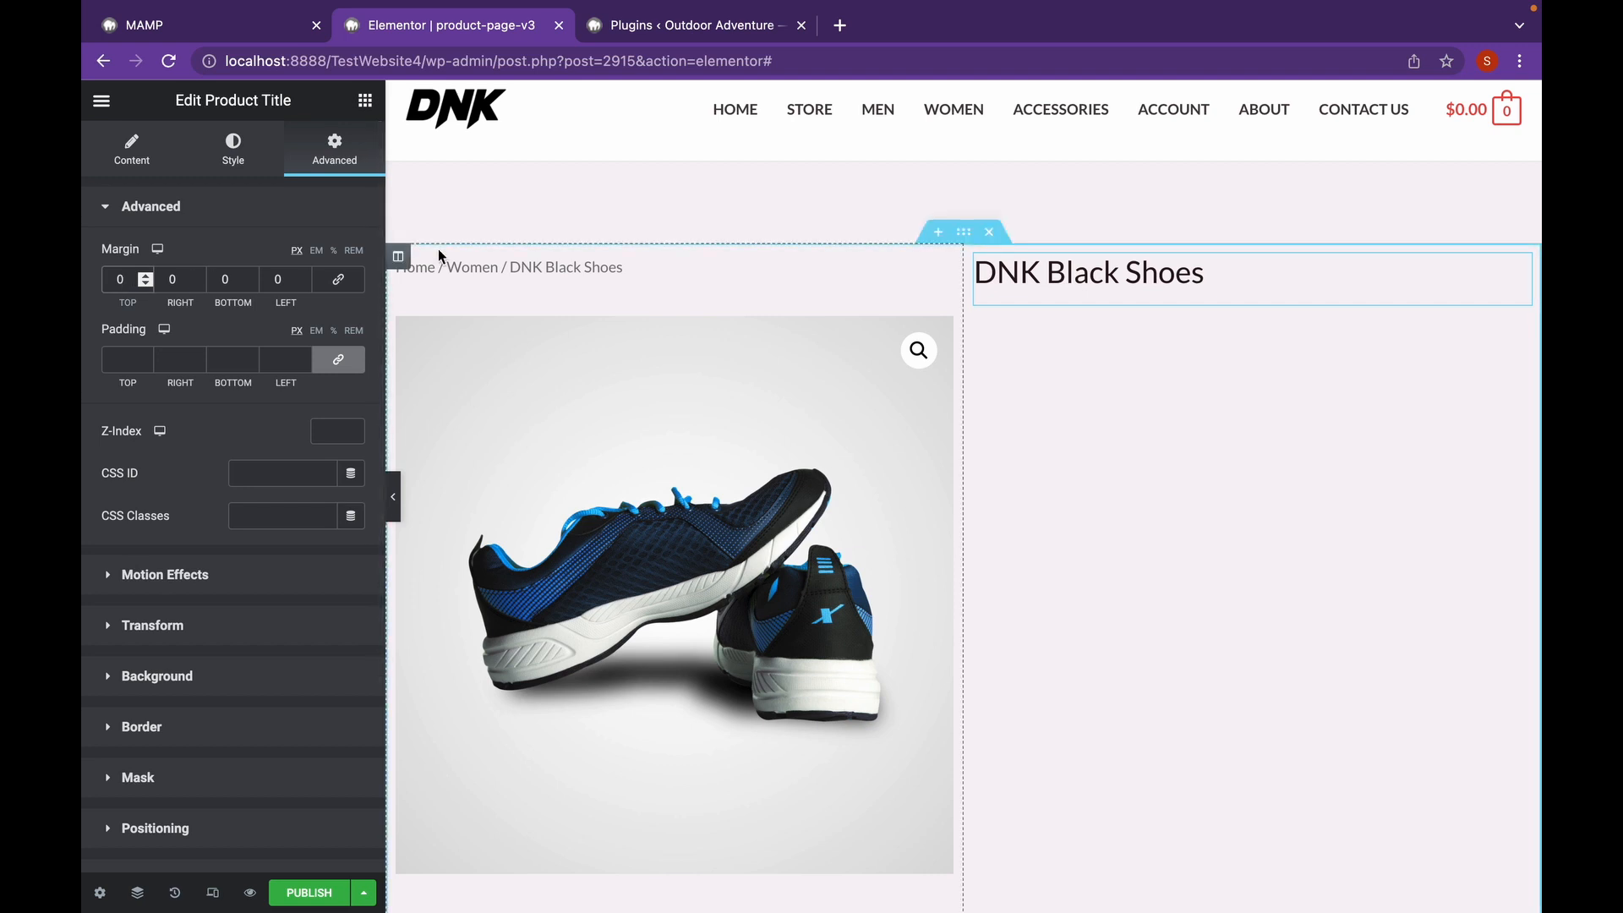
pyautogui.write('59')
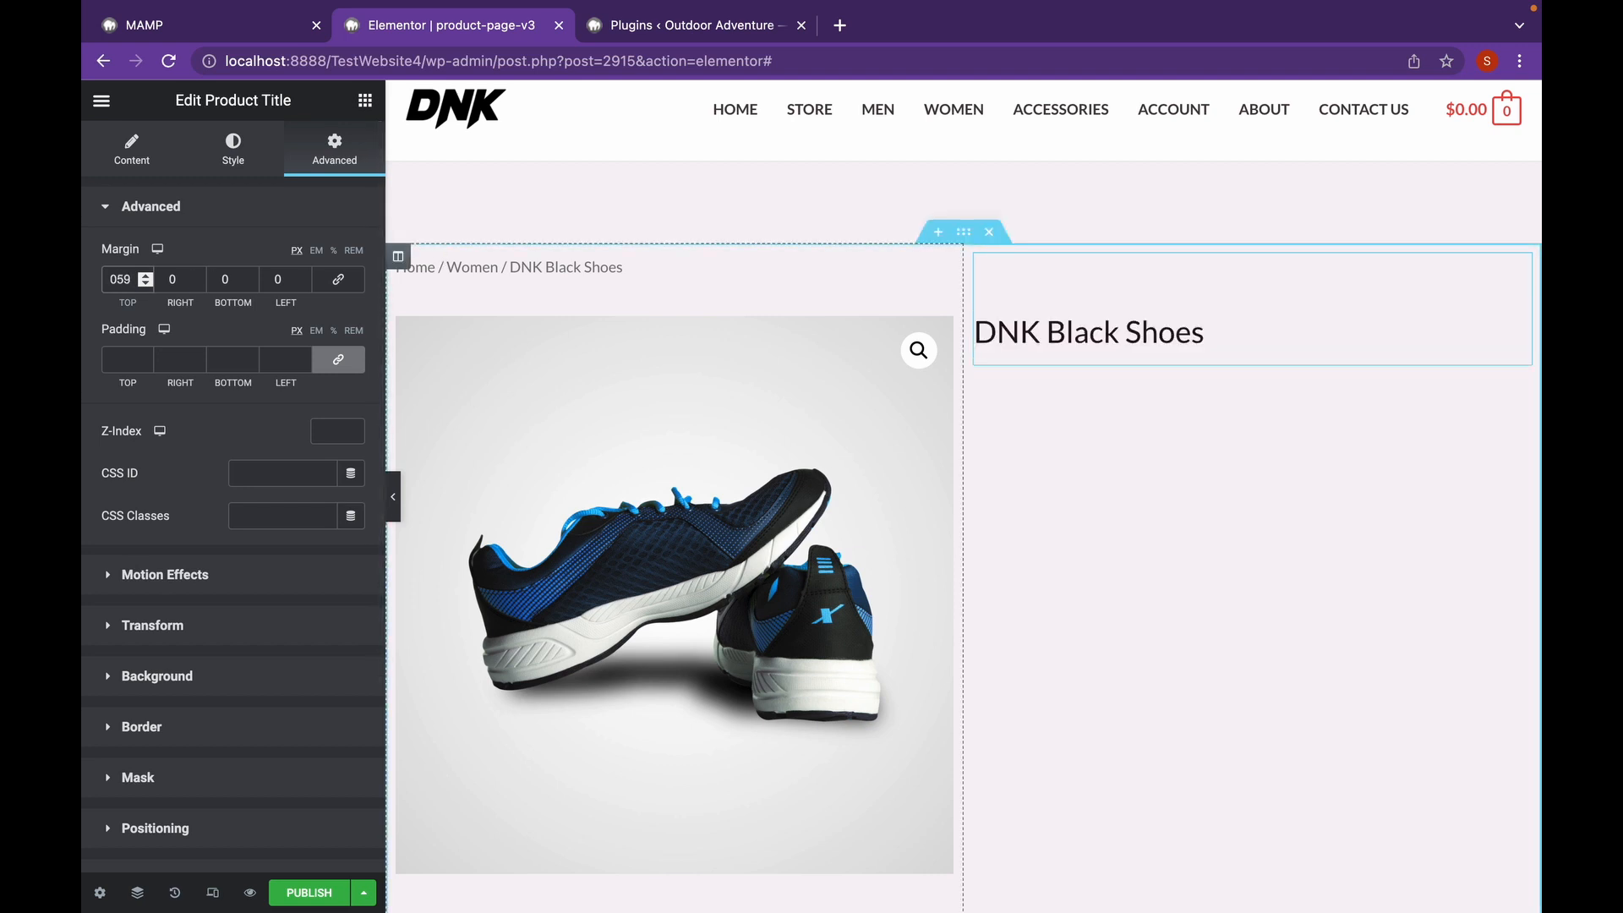
# - Keep H1 as the product title's HTML tag and set its size to XL
pyautogui.click(203, 152)
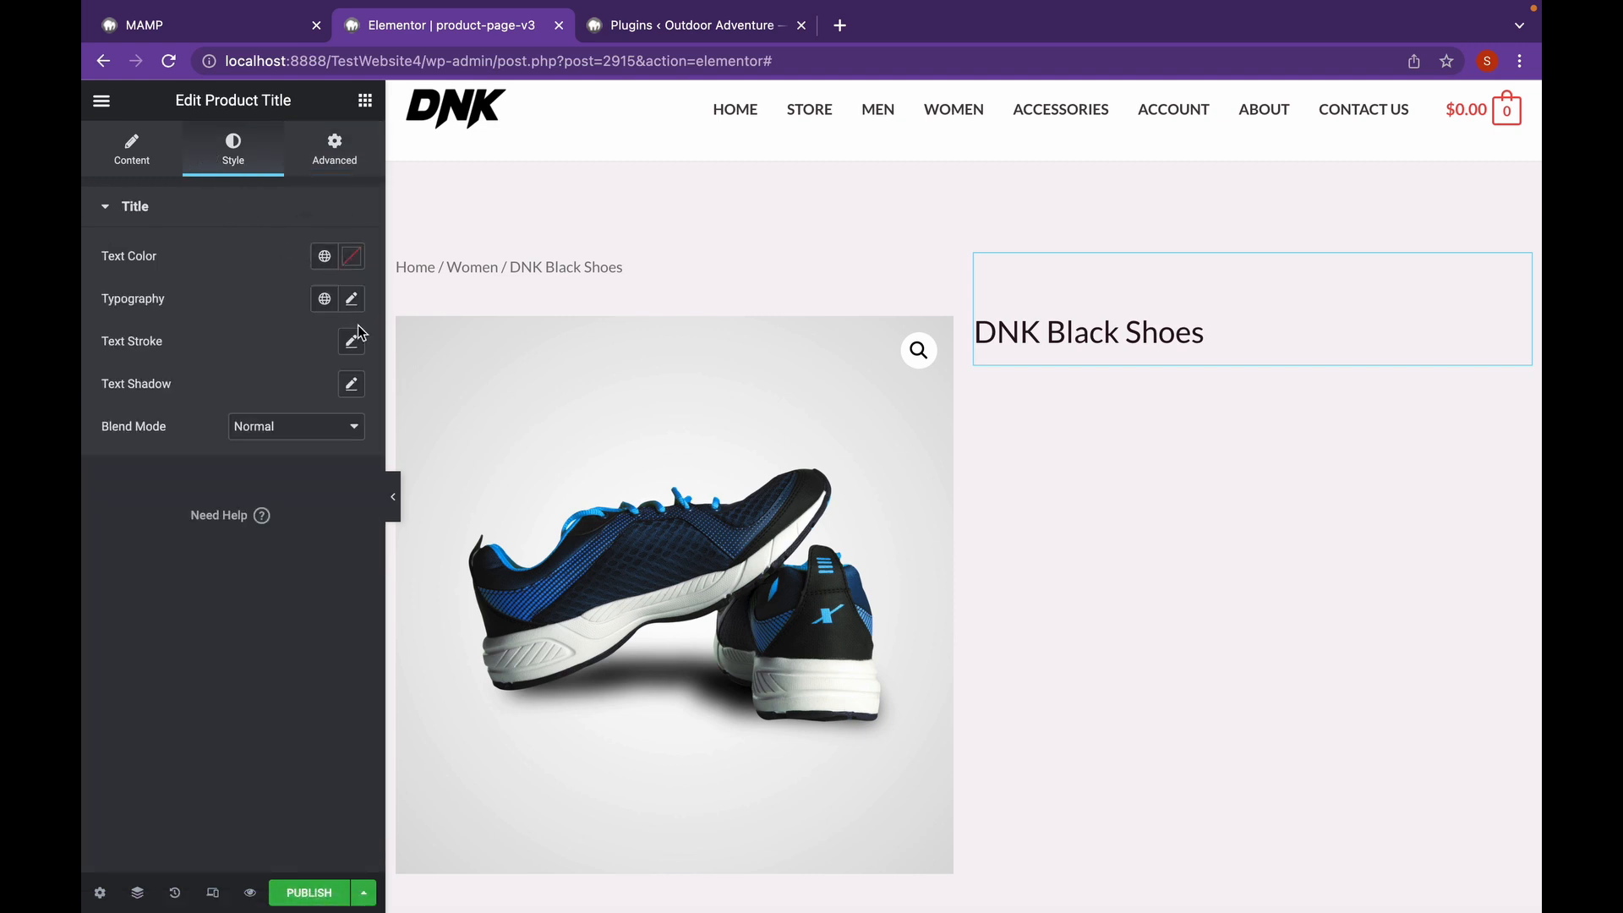
pyautogui.click(131, 157)
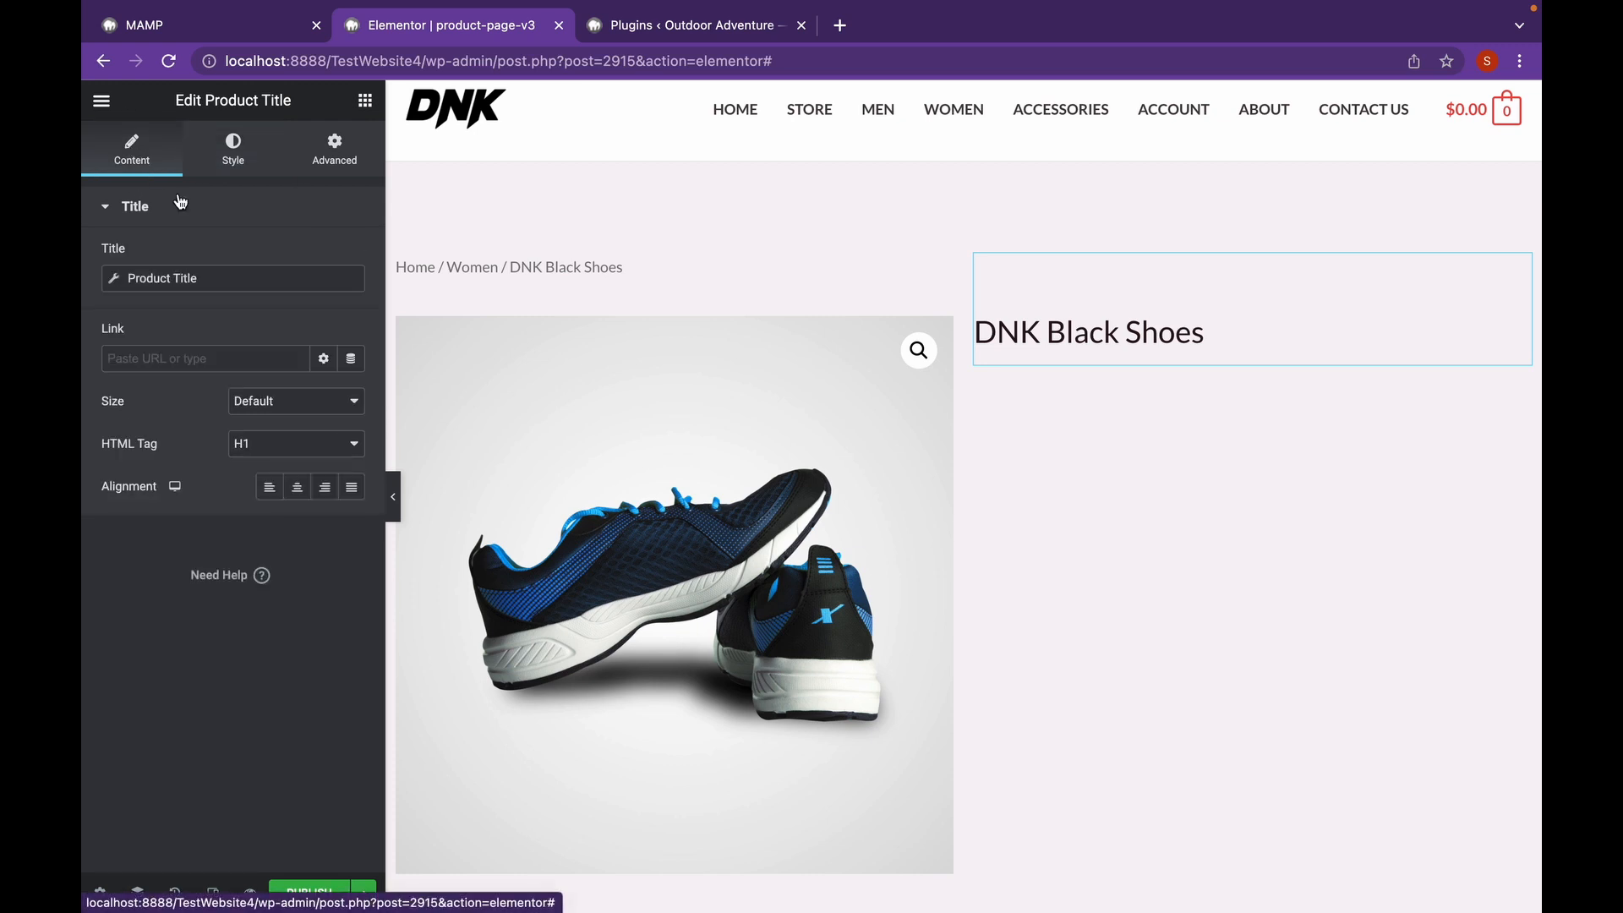
pyautogui.click(317, 448)
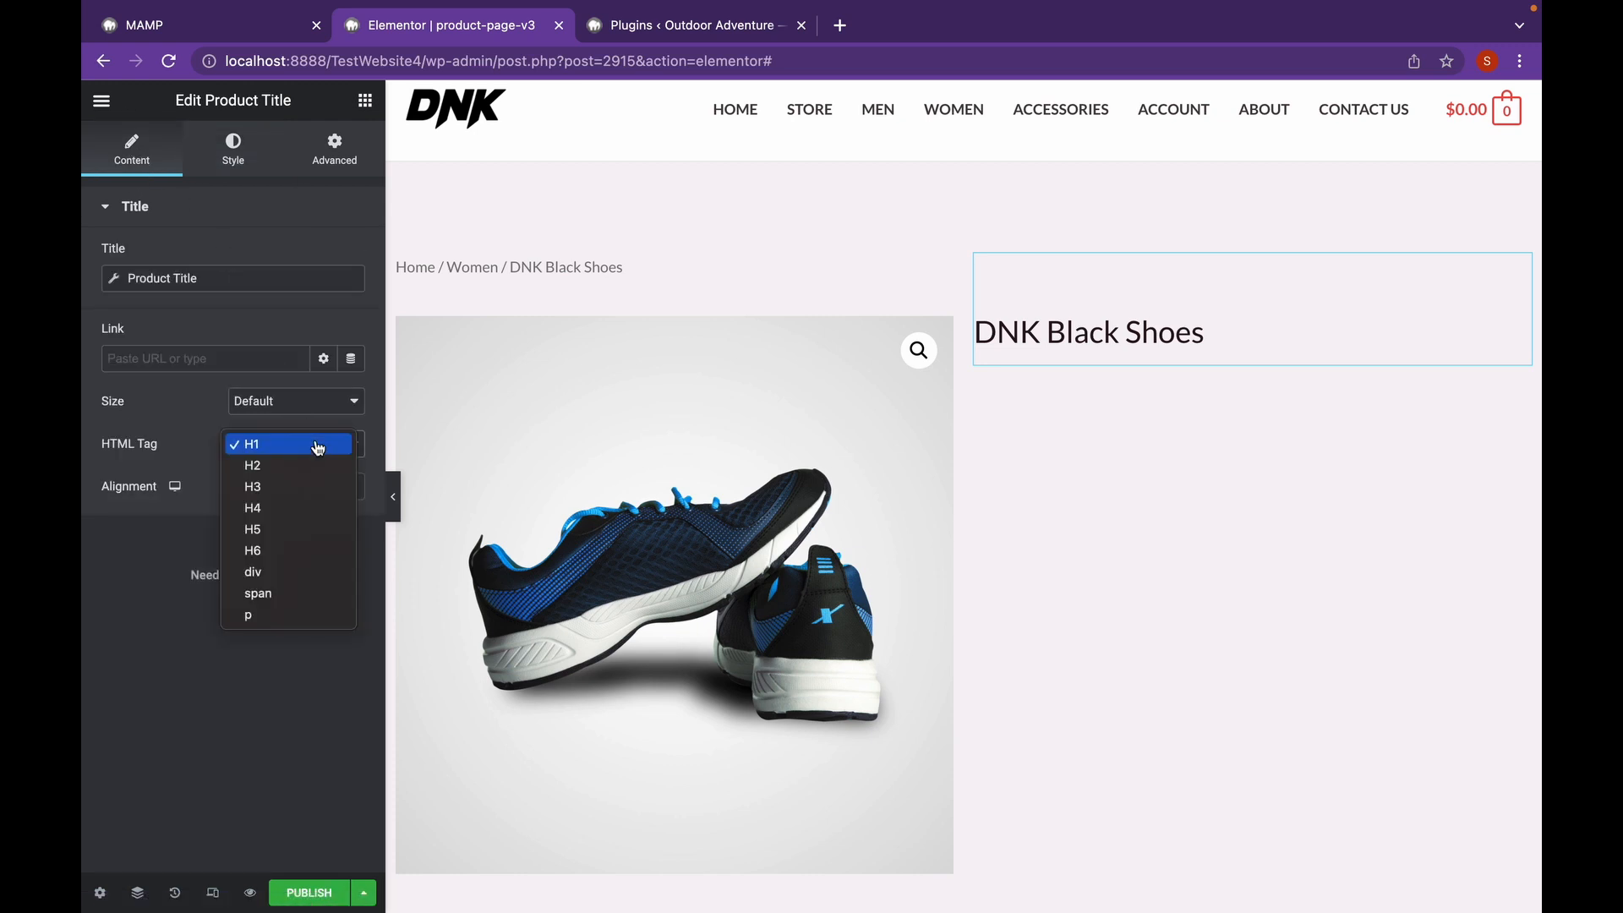
pyautogui.click(317, 448)
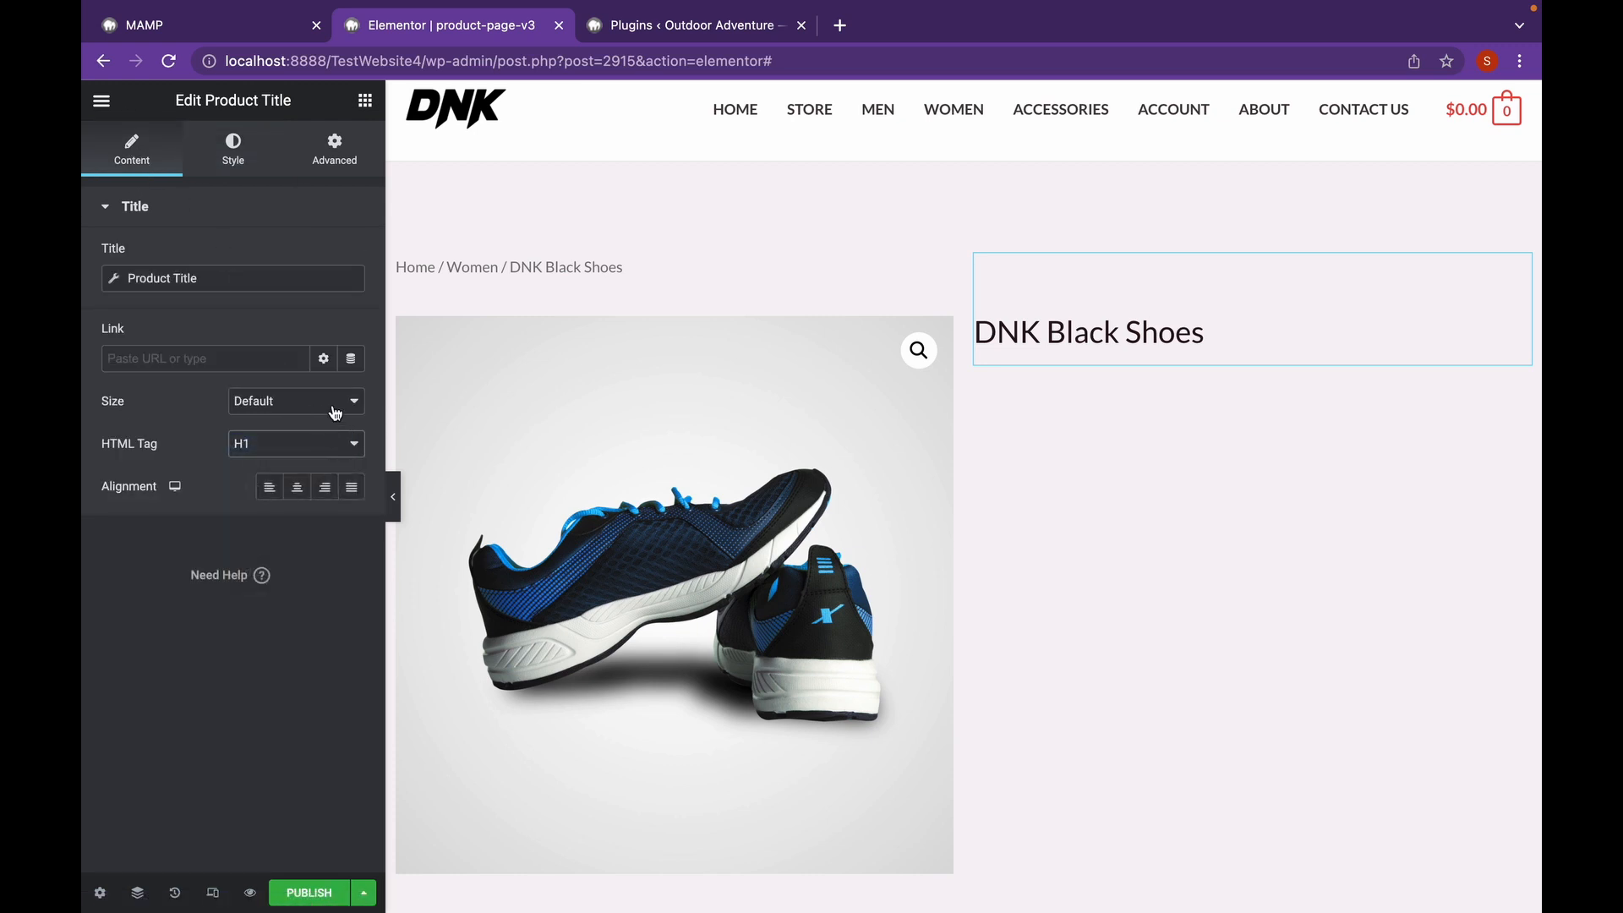
pyautogui.click(336, 412)
pyautogui.click(318, 490)
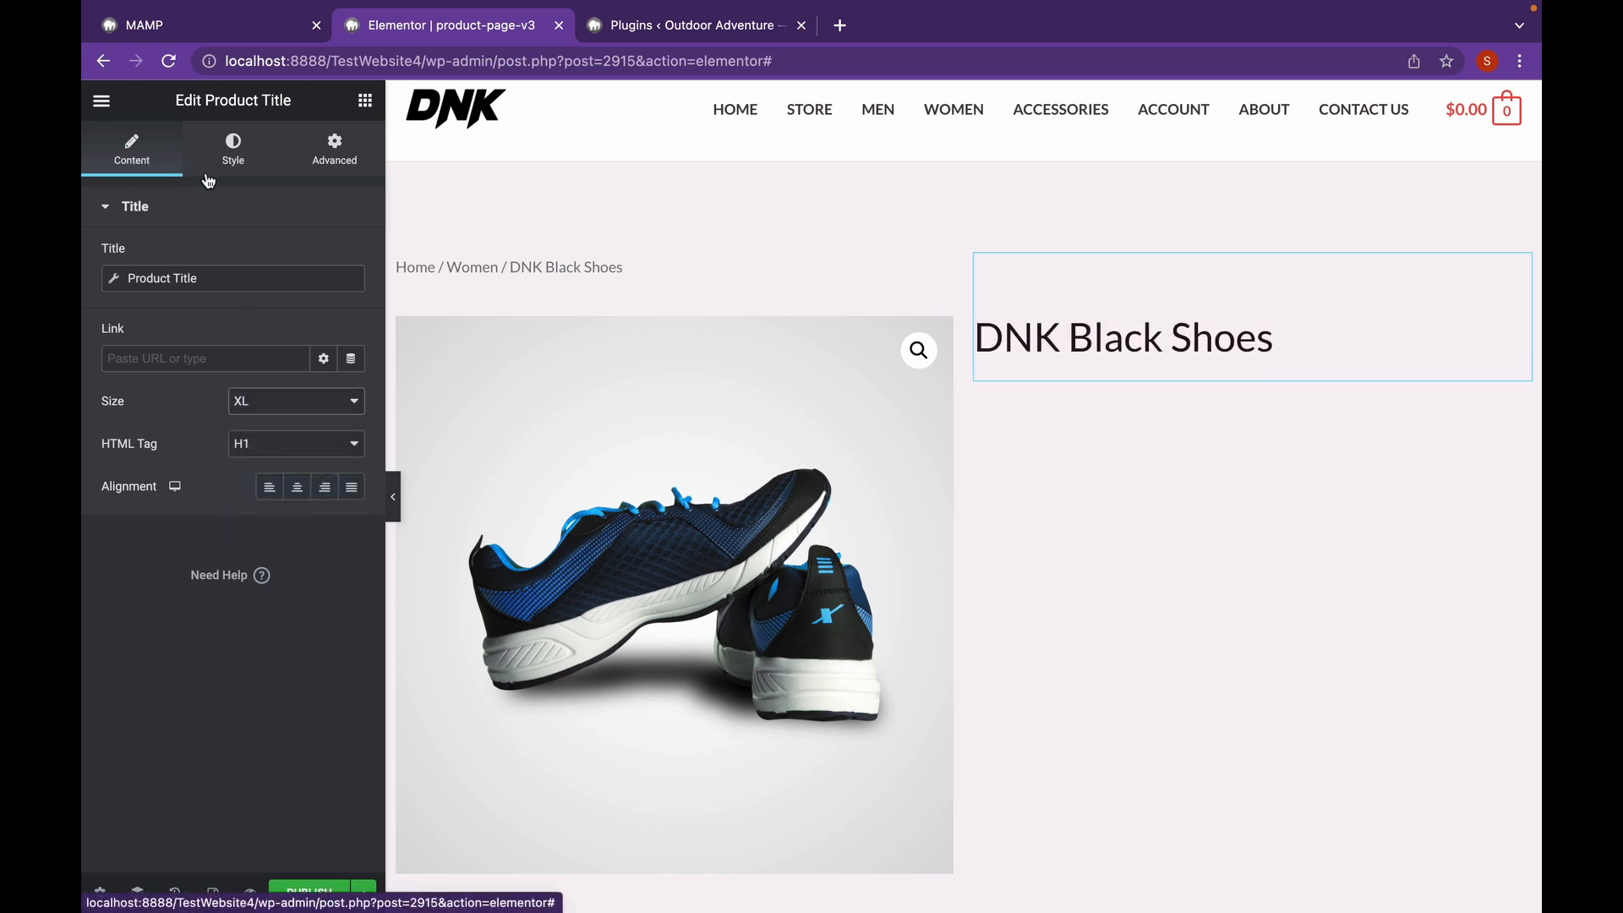
# - Set the product title's typography weight to 700
pyautogui.click(230, 154)
pyautogui.click(351, 300)
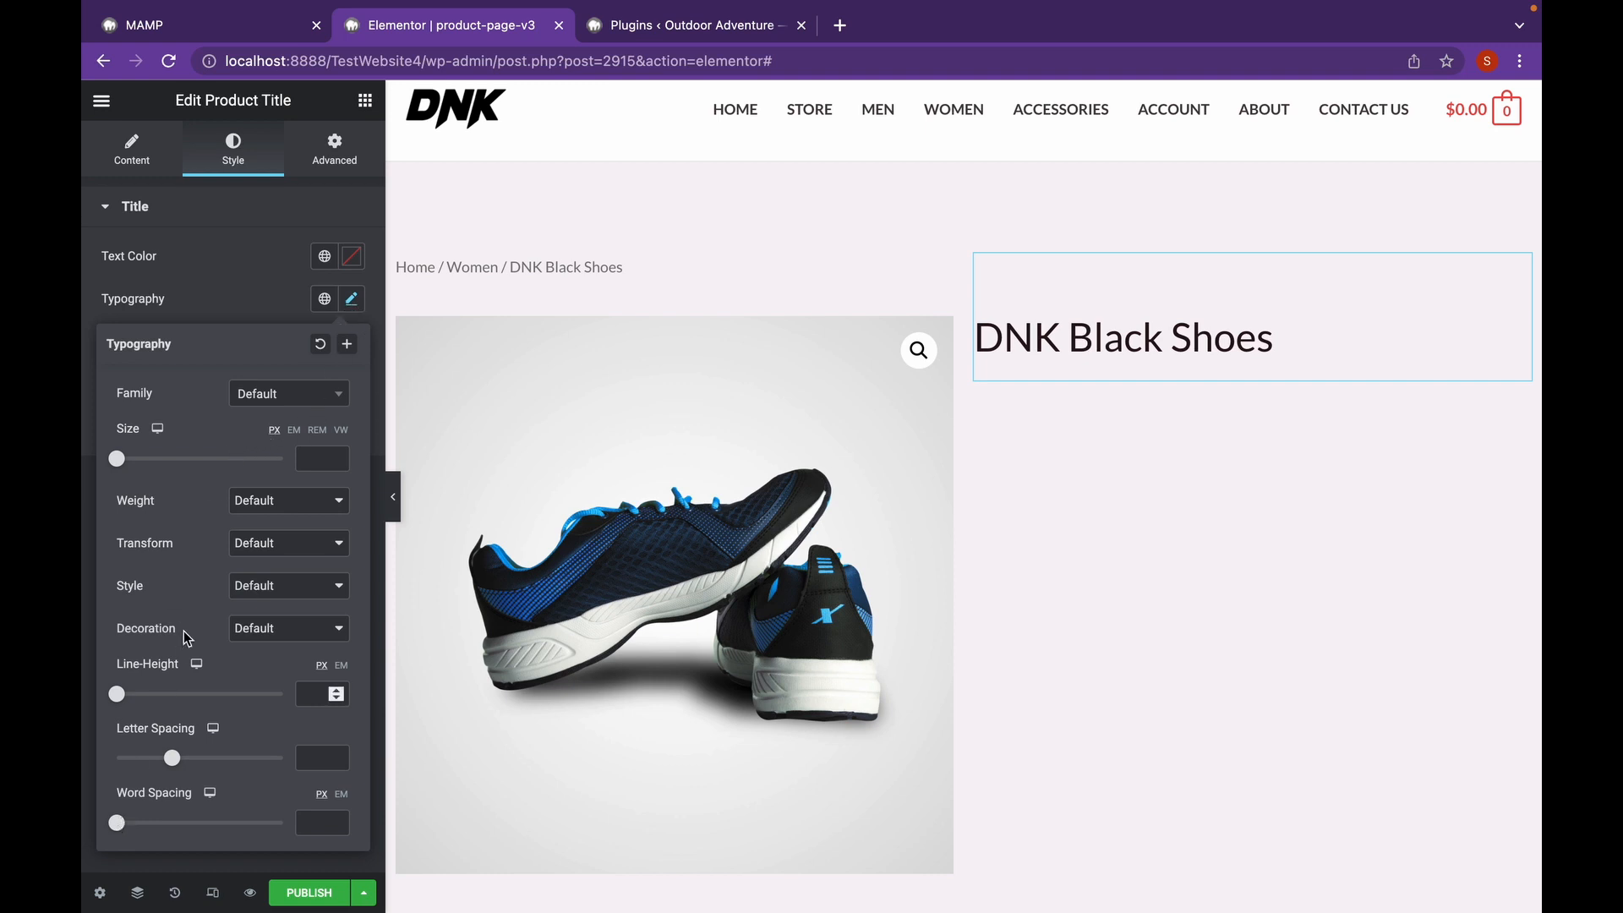
pyautogui.click(287, 505)
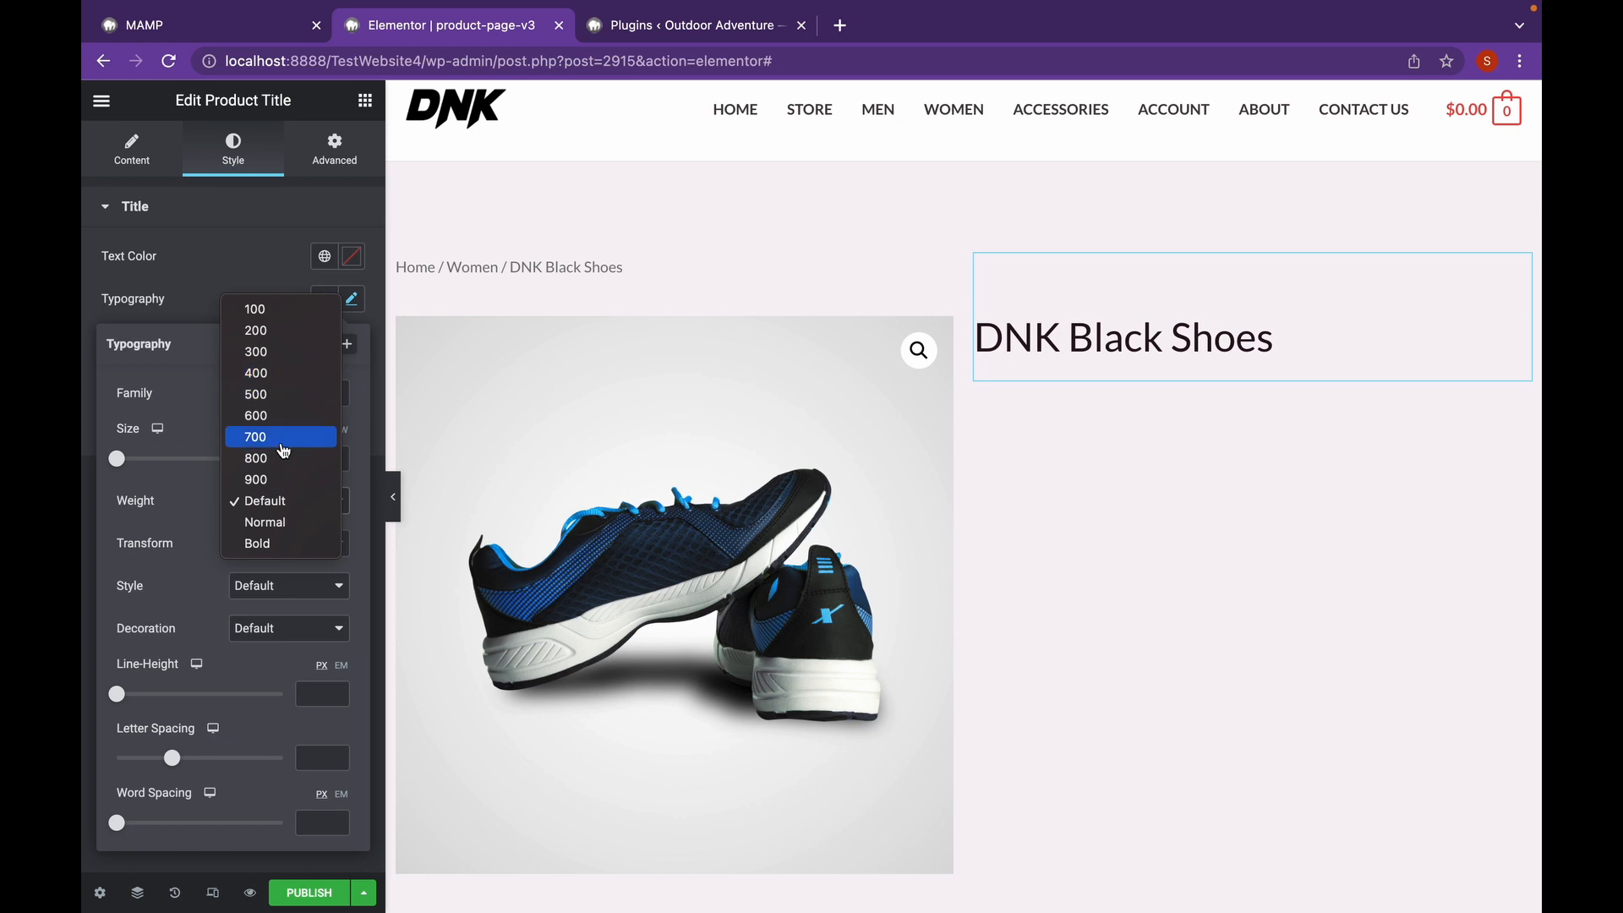
pyautogui.click(283, 437)
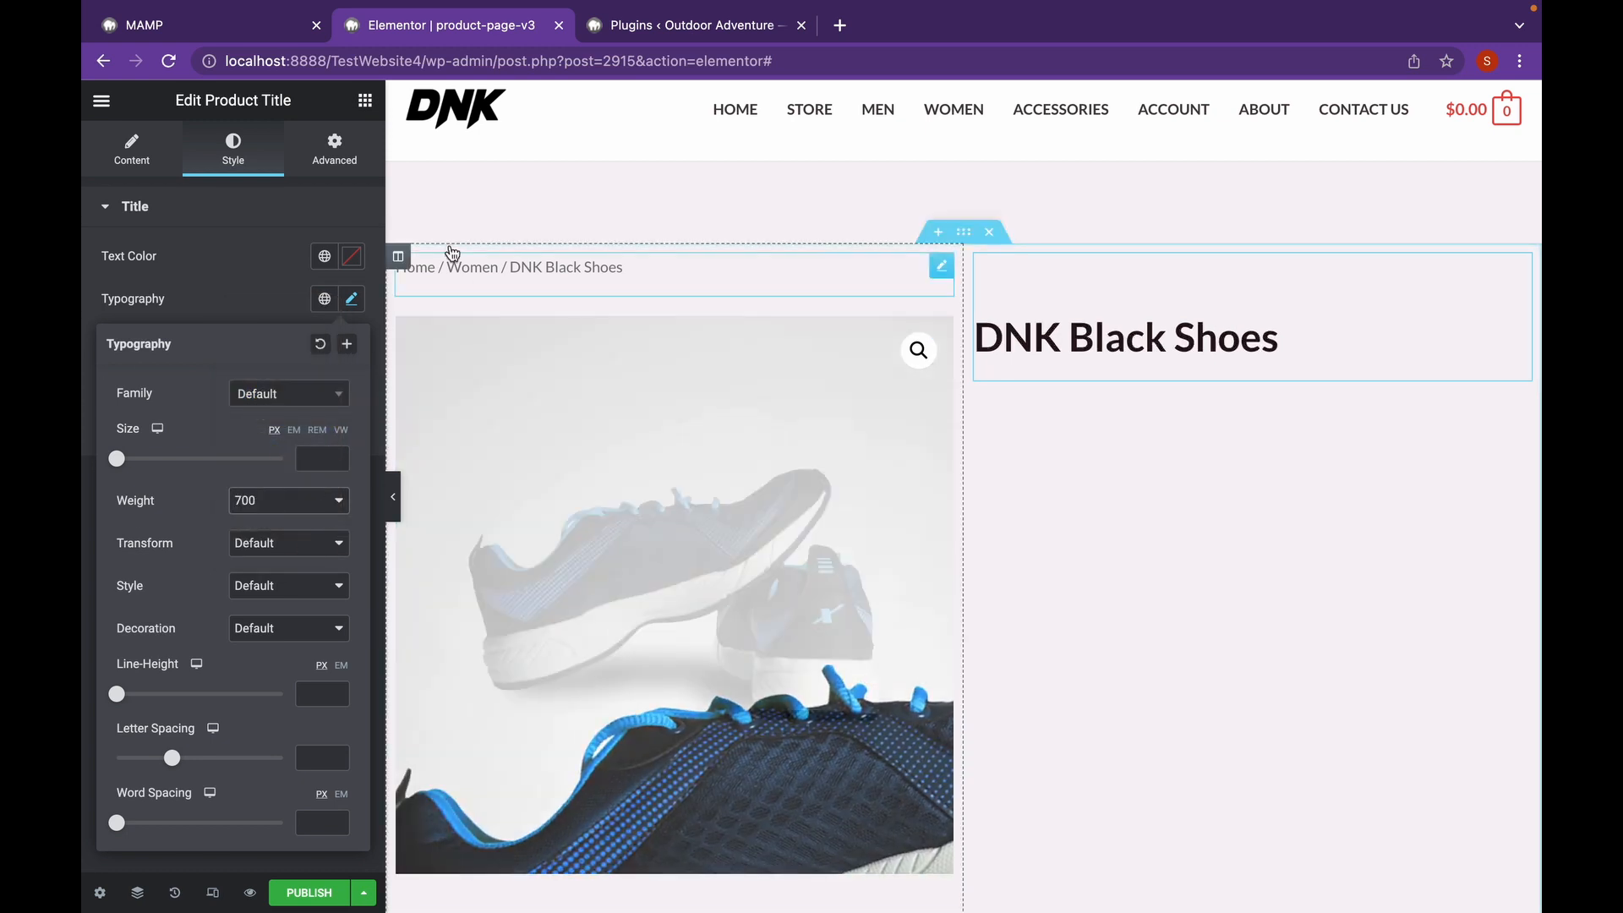
# - Add the Product Price widget below the product title and set its font family to Amita
pyautogui.click(370, 111)
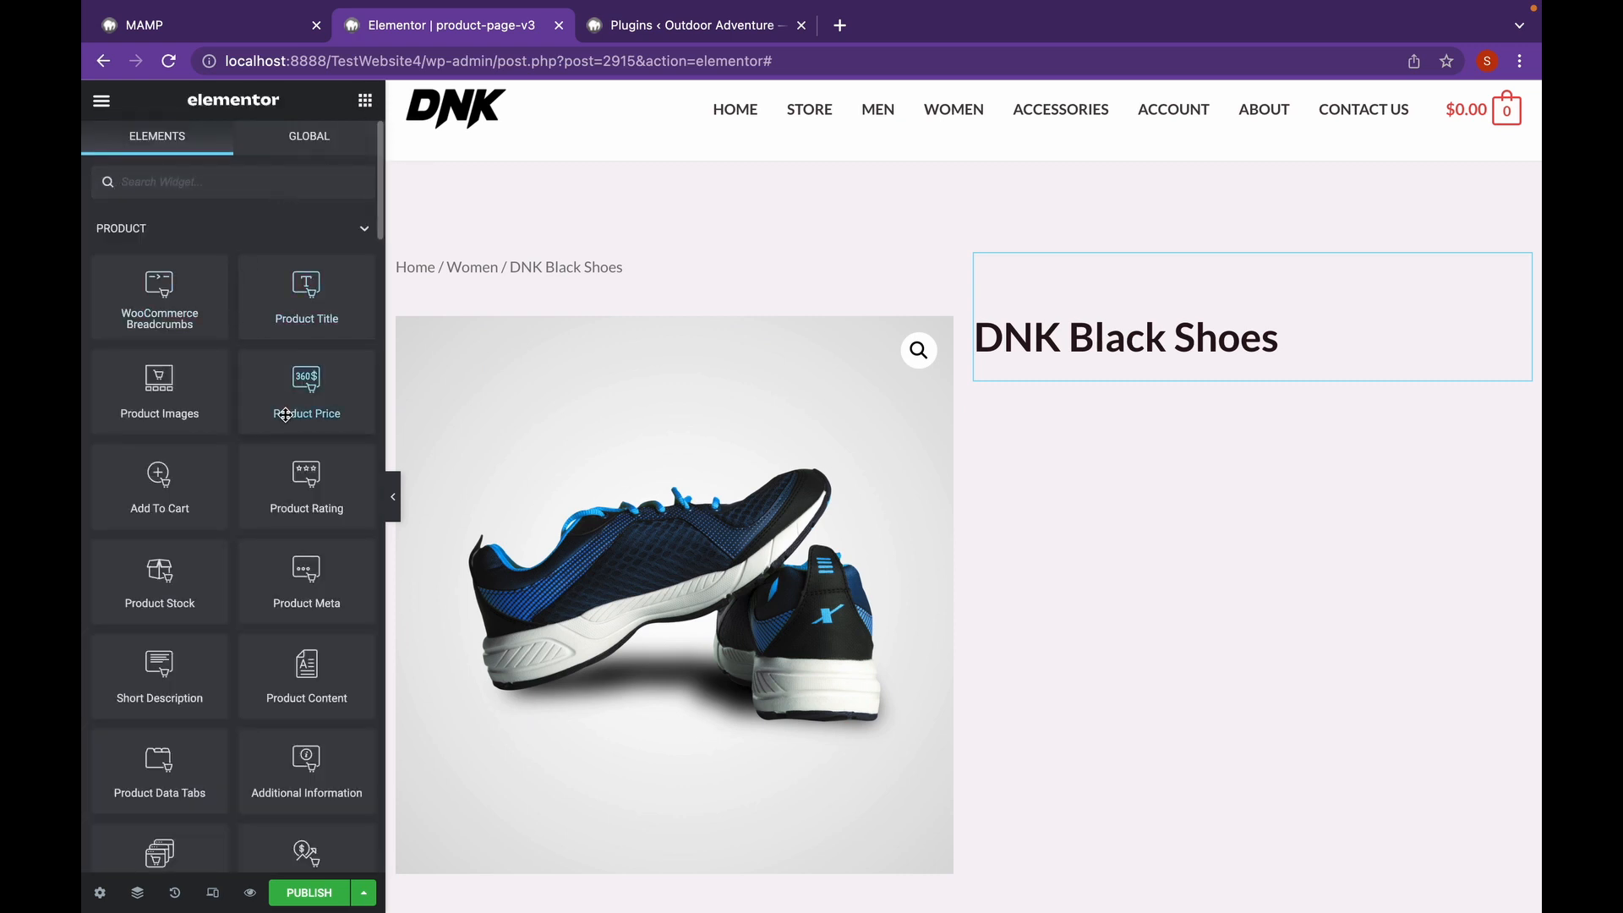
pyautogui.moveTo(291, 405); pyautogui.dragTo(1048, 370)
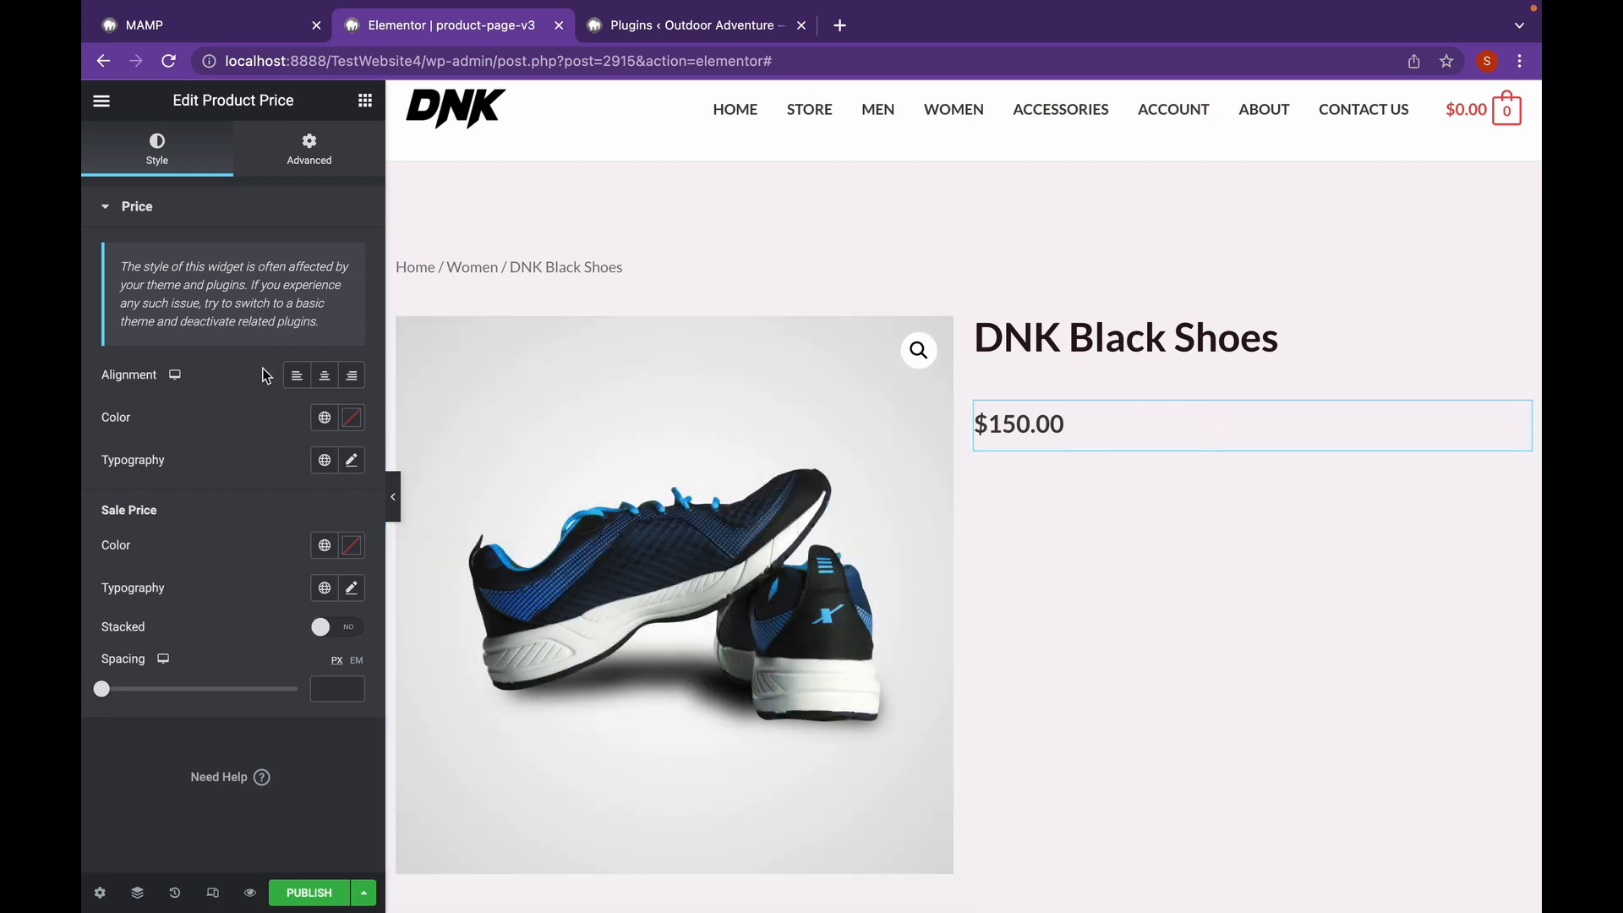
pyautogui.click(352, 461)
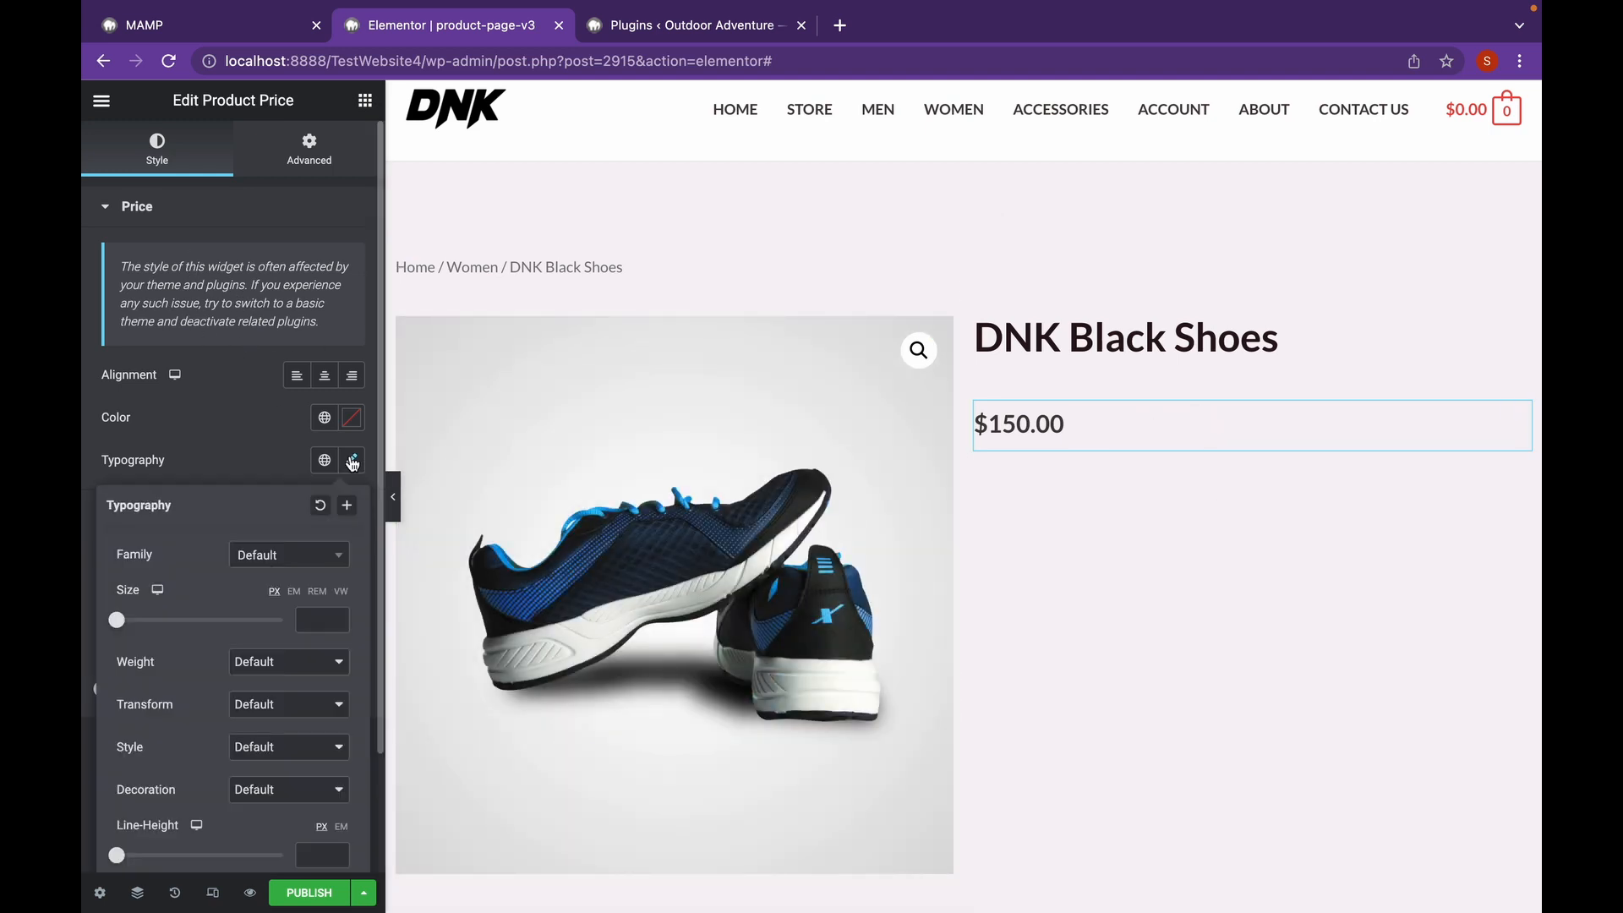
pyautogui.click(324, 560)
pyautogui.click(324, 560)
pyautogui.click(323, 561)
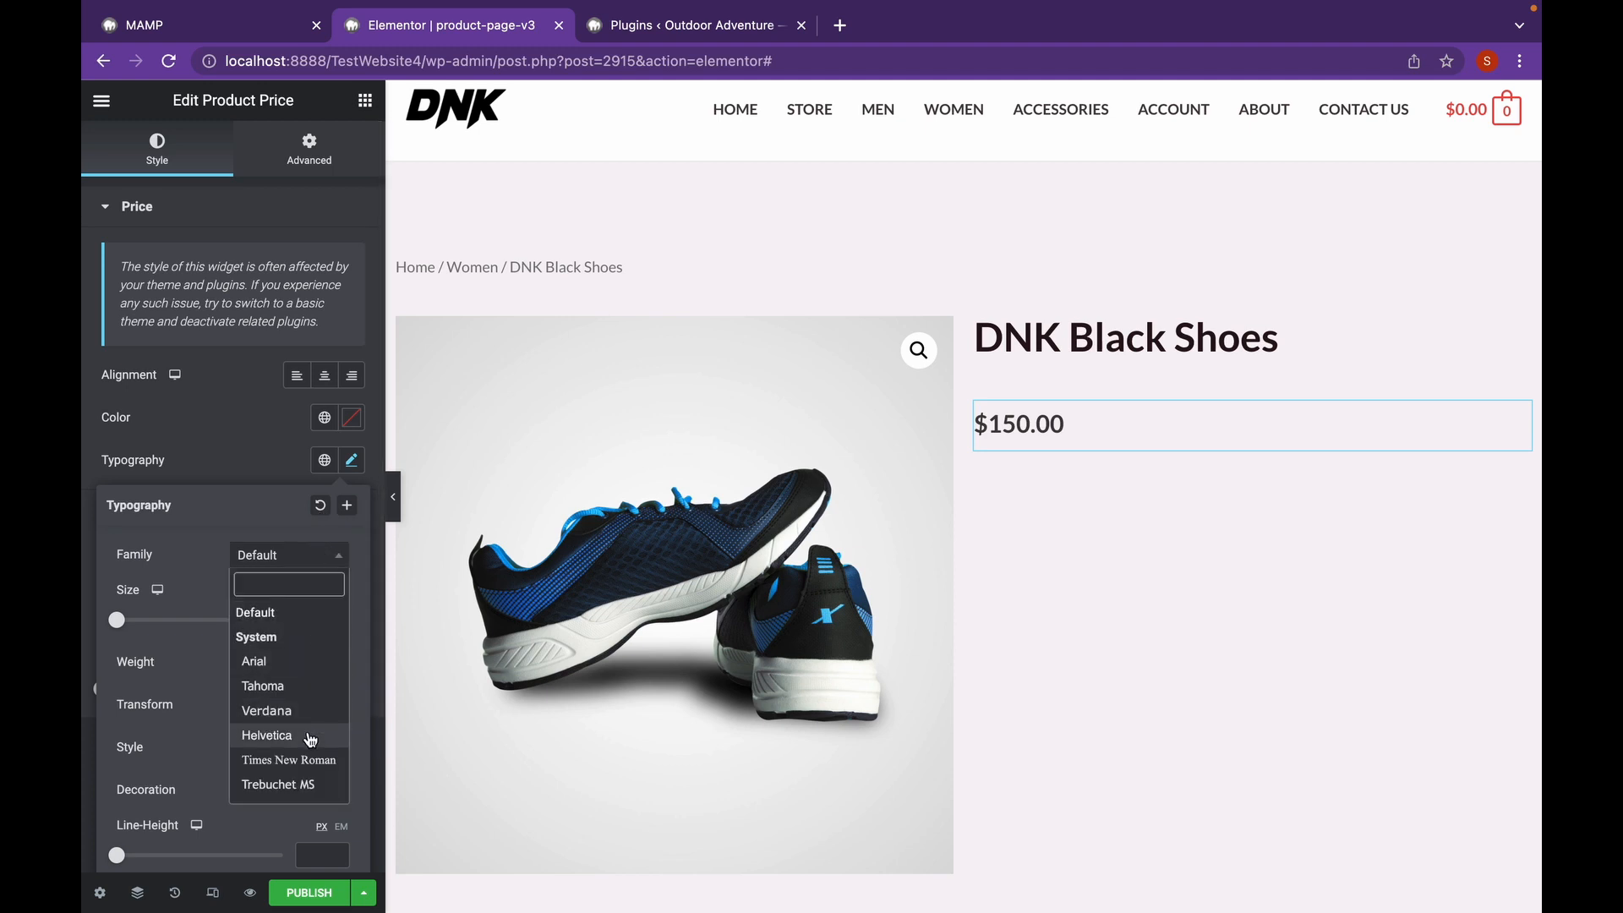
pyautogui.click(307, 782)
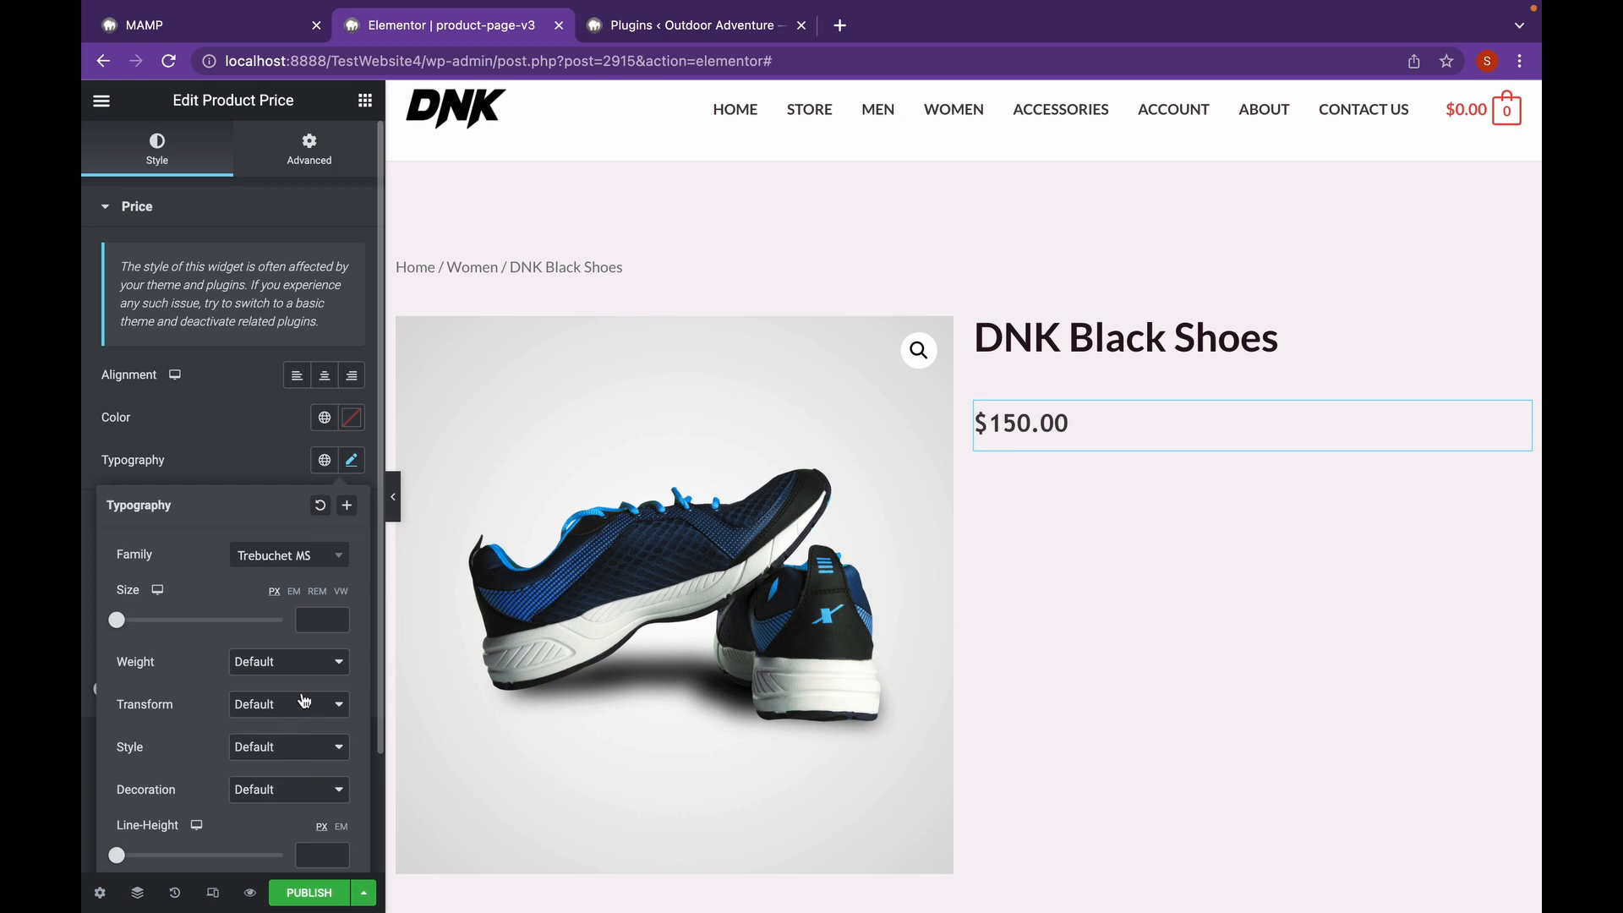
pyautogui.click(302, 555)
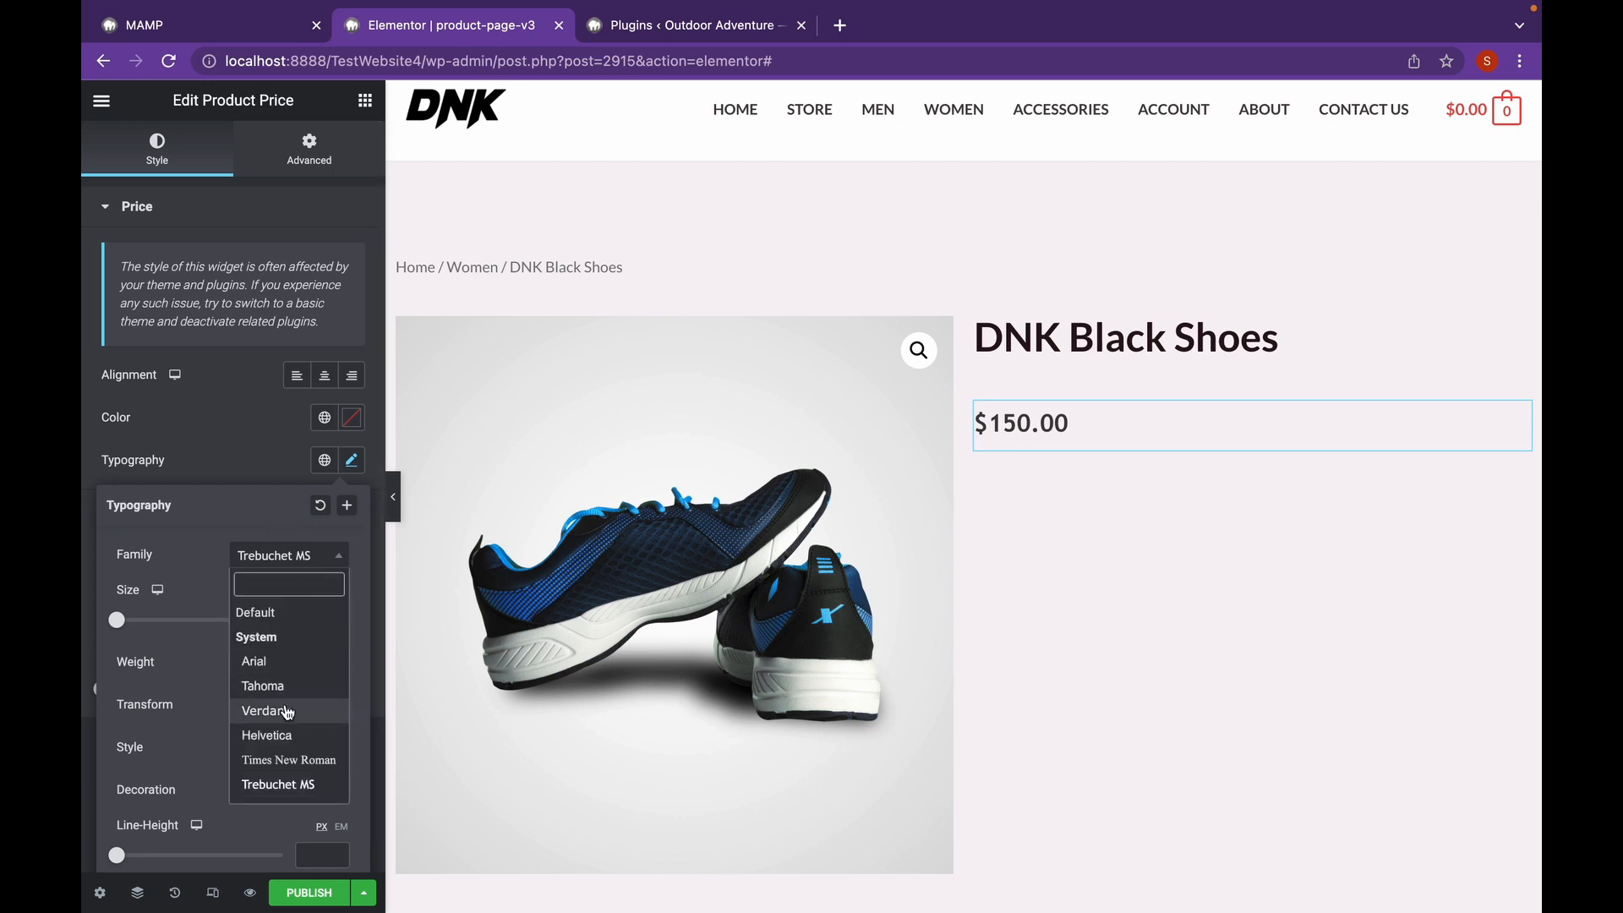
pyautogui.click(273, 683)
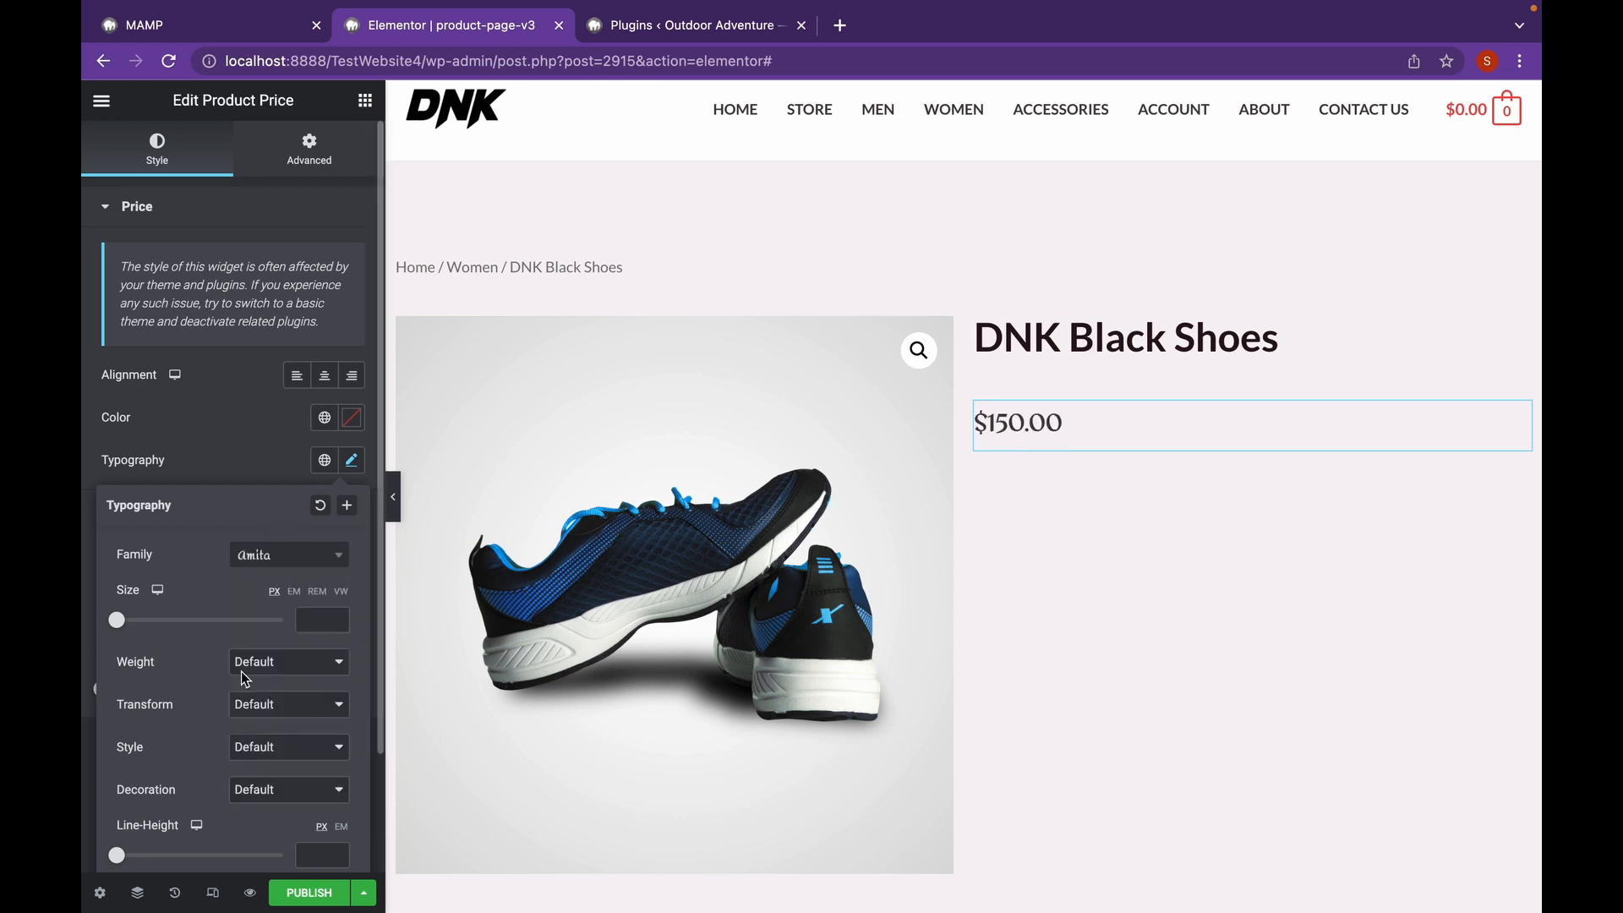
# - Set the product price's font size to 24 px and its letter spacing to 5.7
pyautogui.moveTo(117, 620); pyautogui.dragTo(138, 621)
pyautogui.scroll(-3, 138, 621)
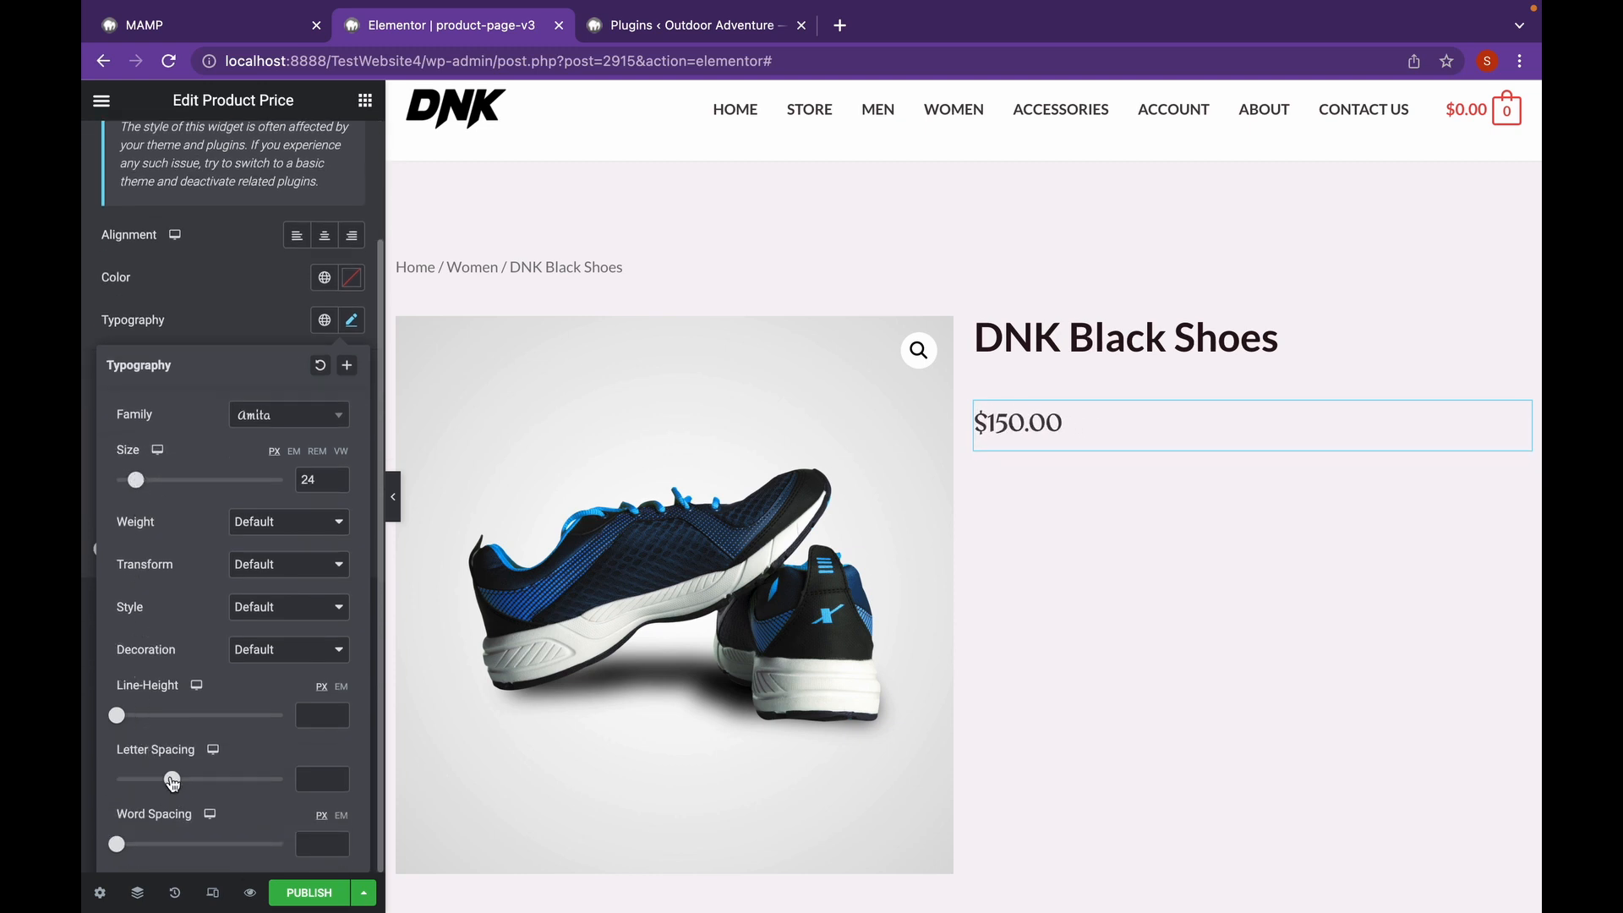
pyautogui.moveTo(171, 779); pyautogui.dragTo(232, 789)
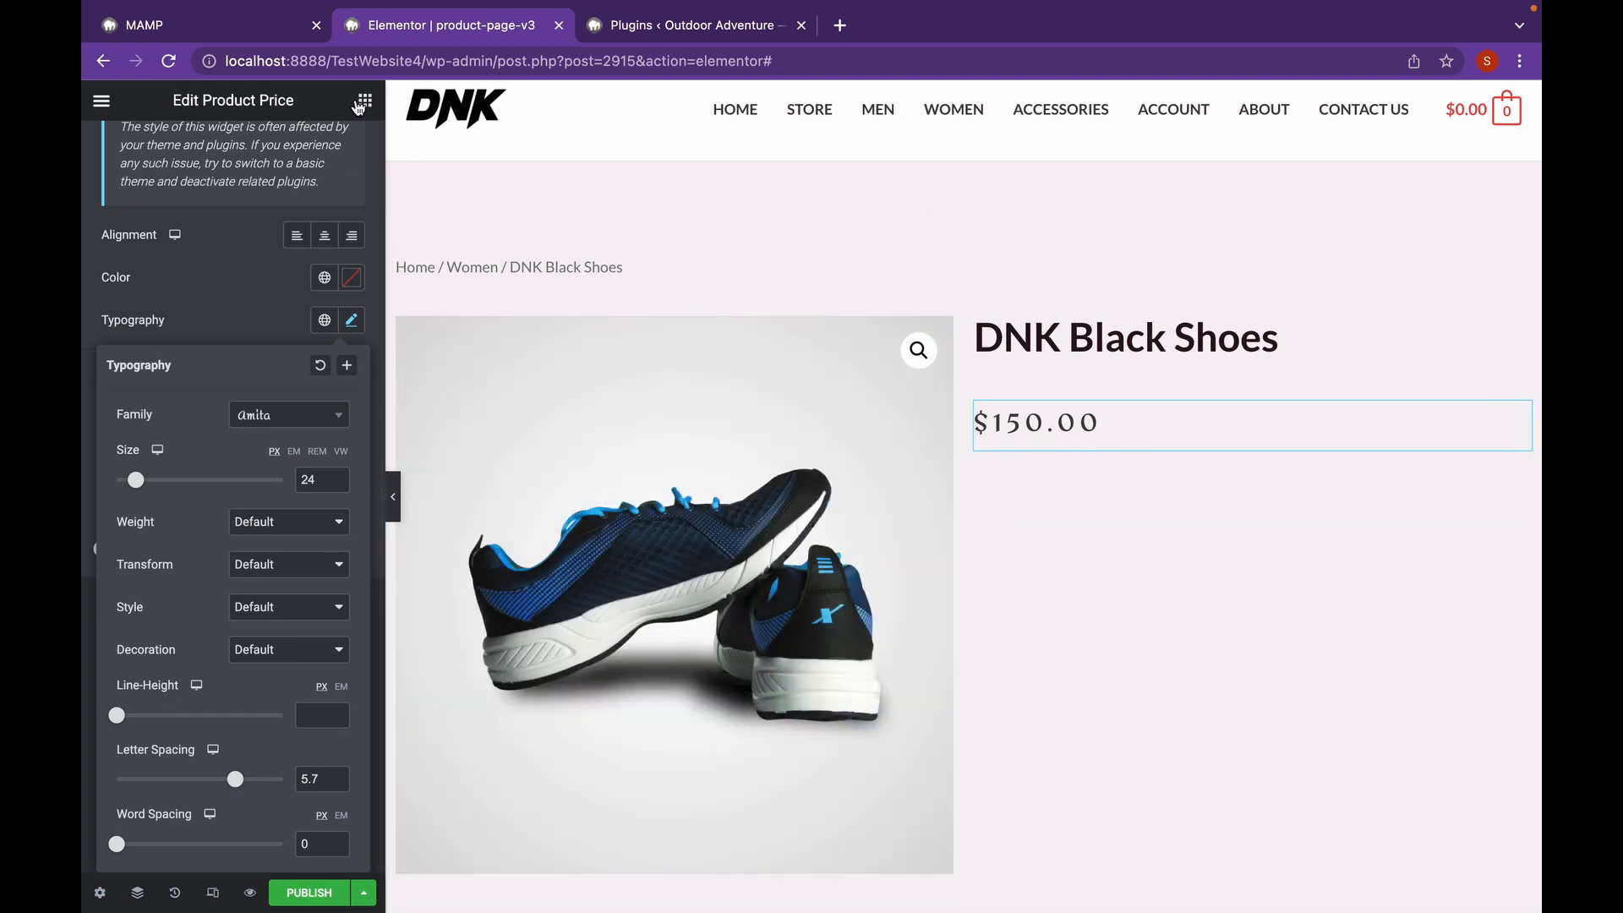
# - Add the Add To Cart widget below the price and give its button a border radius of 25 on all corners
pyautogui.click(366, 101)
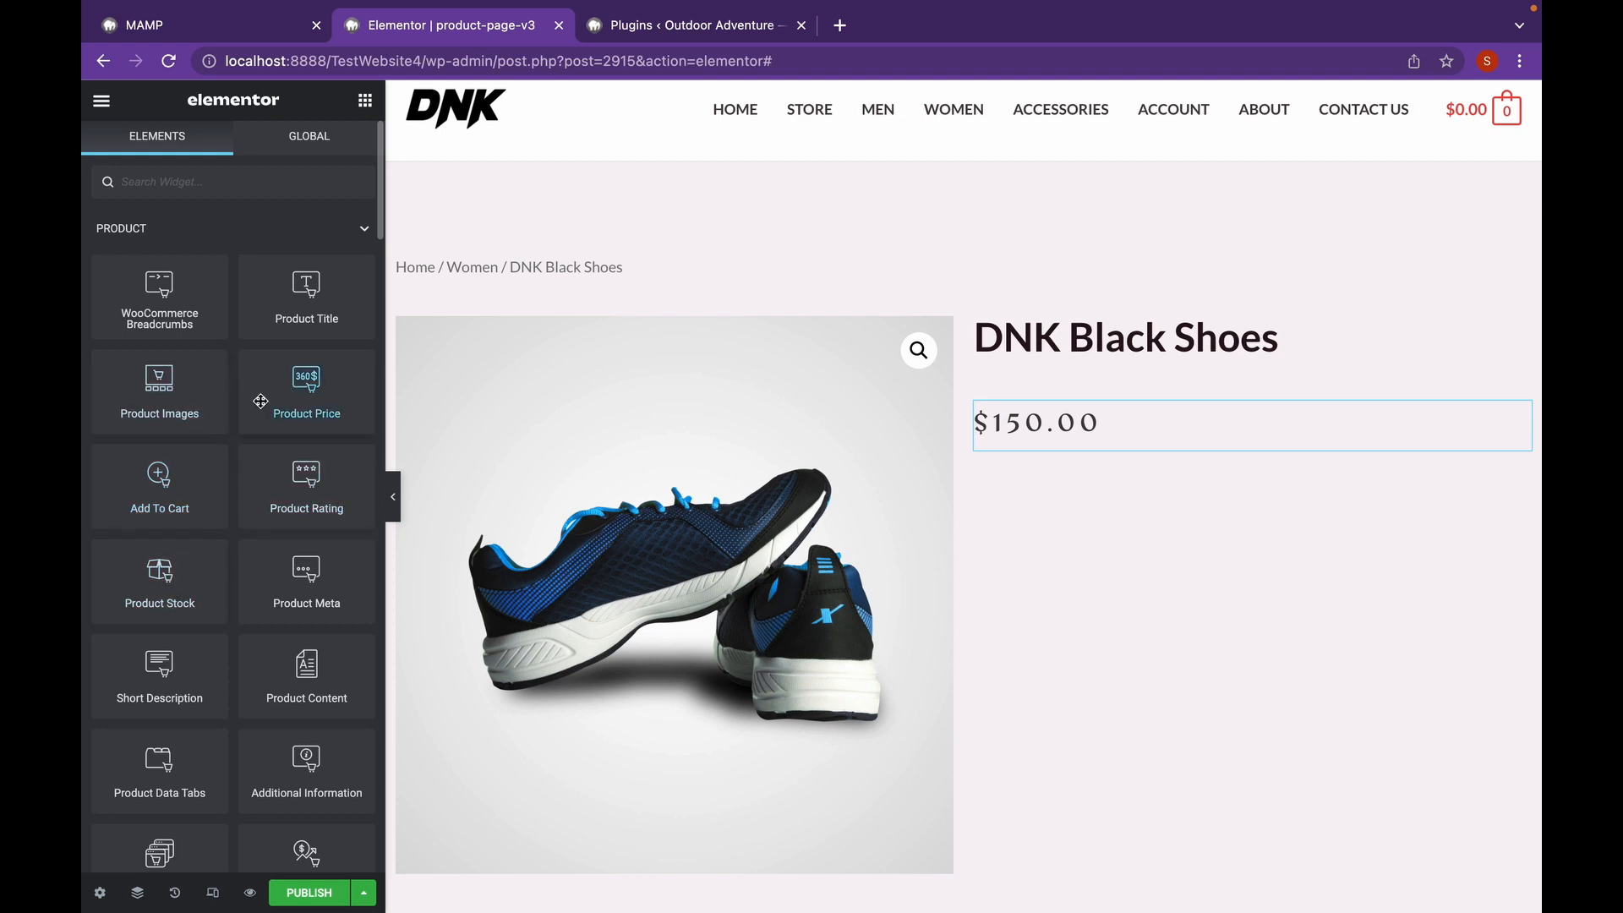
pyautogui.moveTo(158, 460); pyautogui.dragTo(1150, 428)
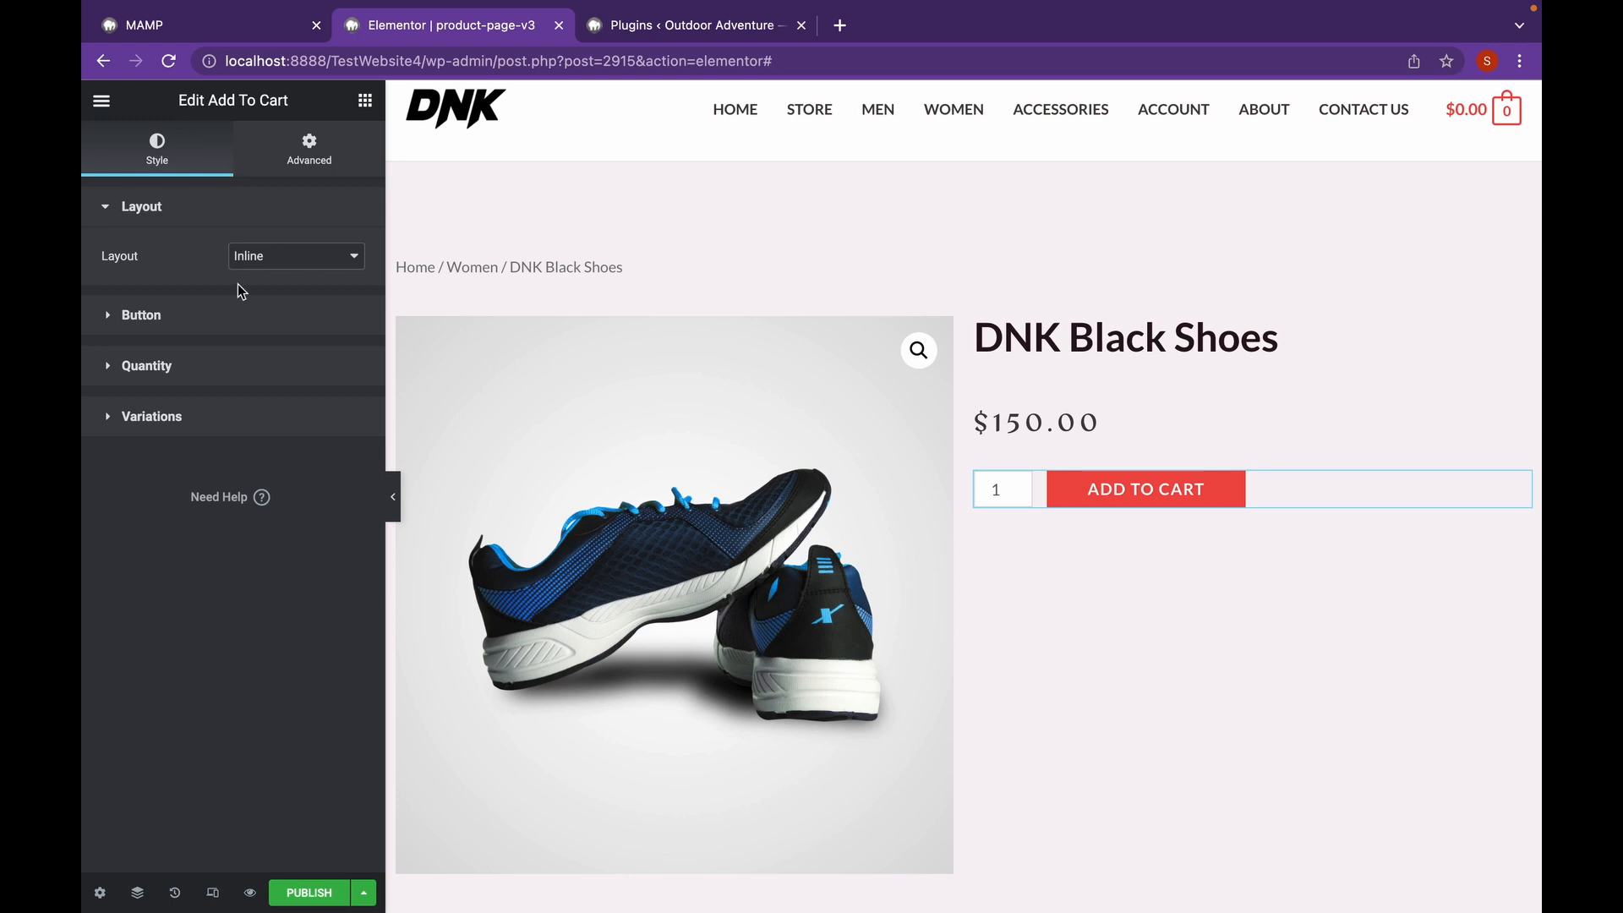
pyautogui.click(271, 313)
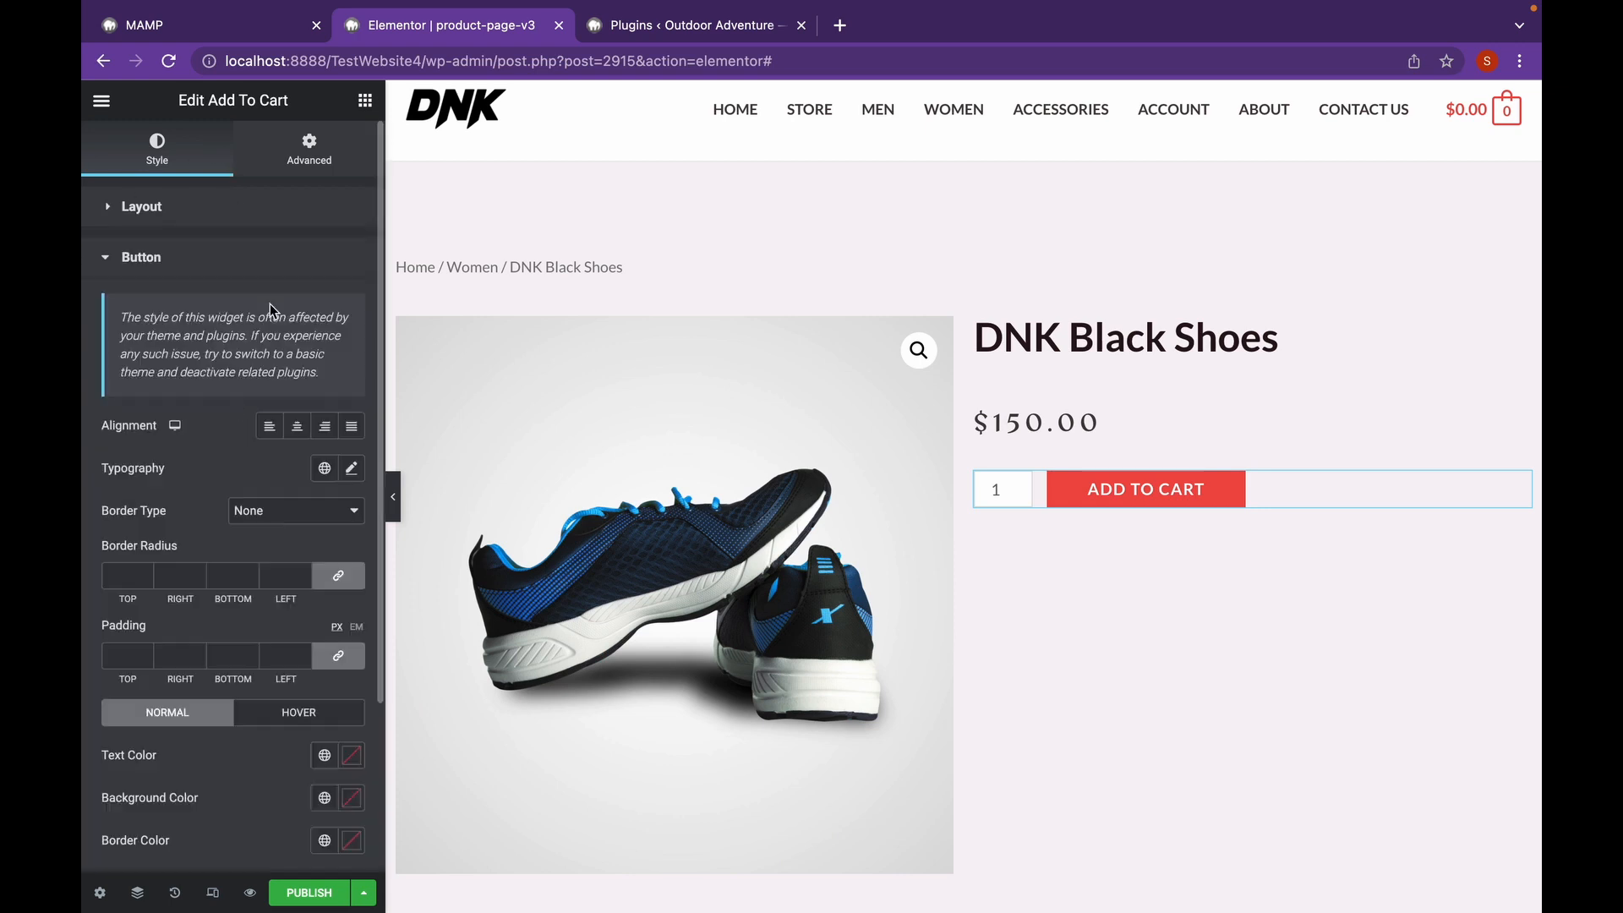
pyautogui.scroll(-3, 120, 353)
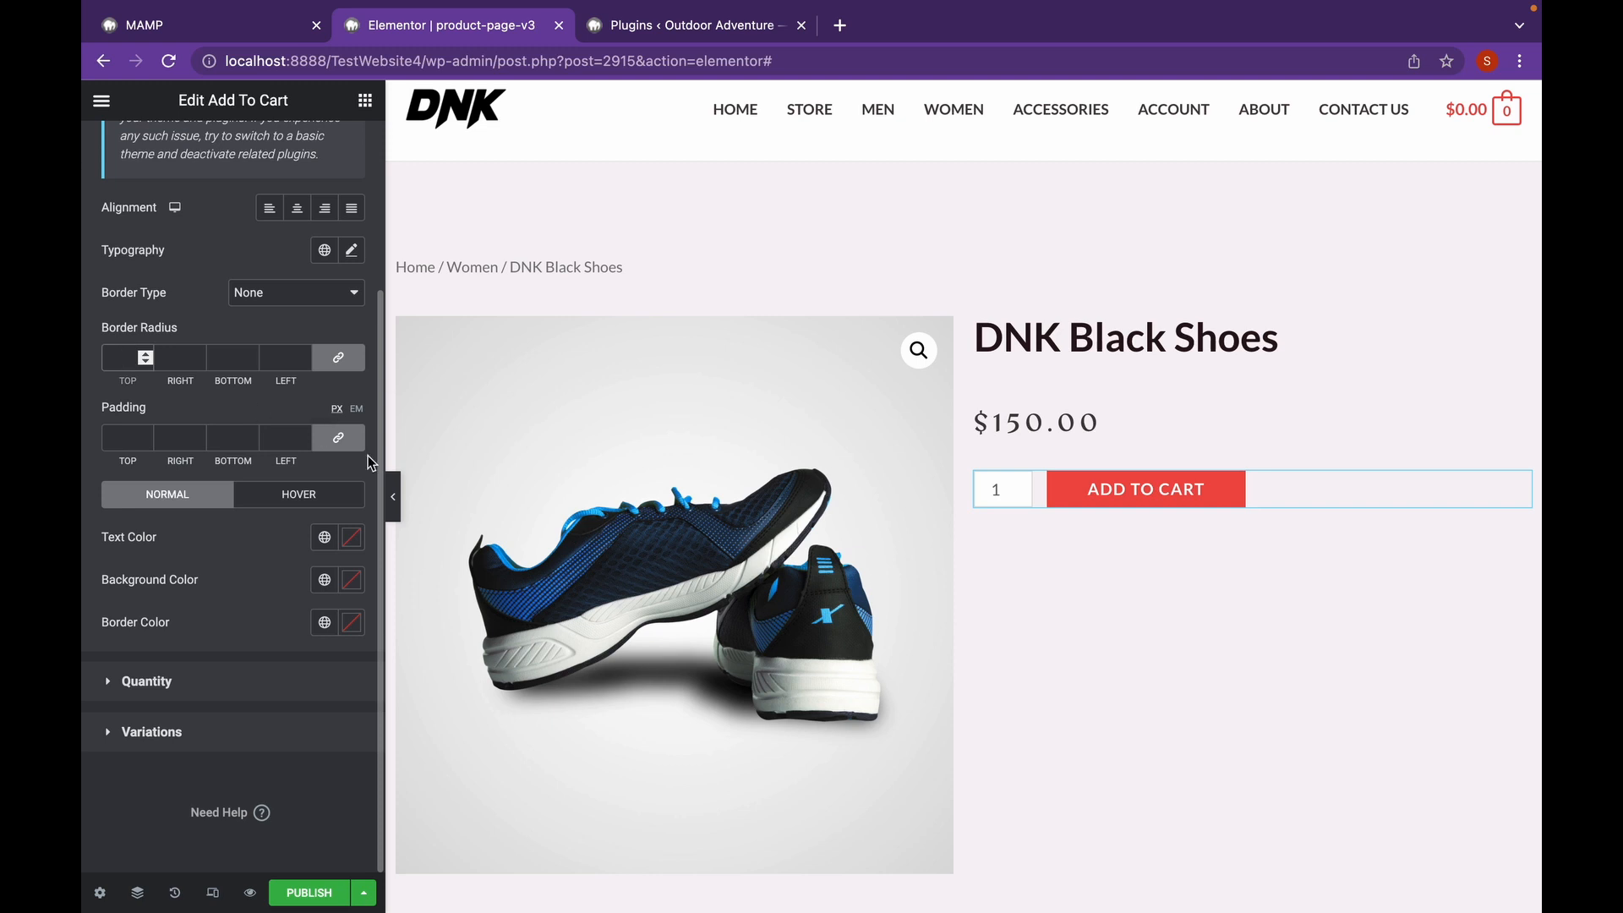
pyautogui.write('25')
# - Set the add-to-cart button's background color to the purple-blue #5B1EF8
pyautogui.click(352, 583)
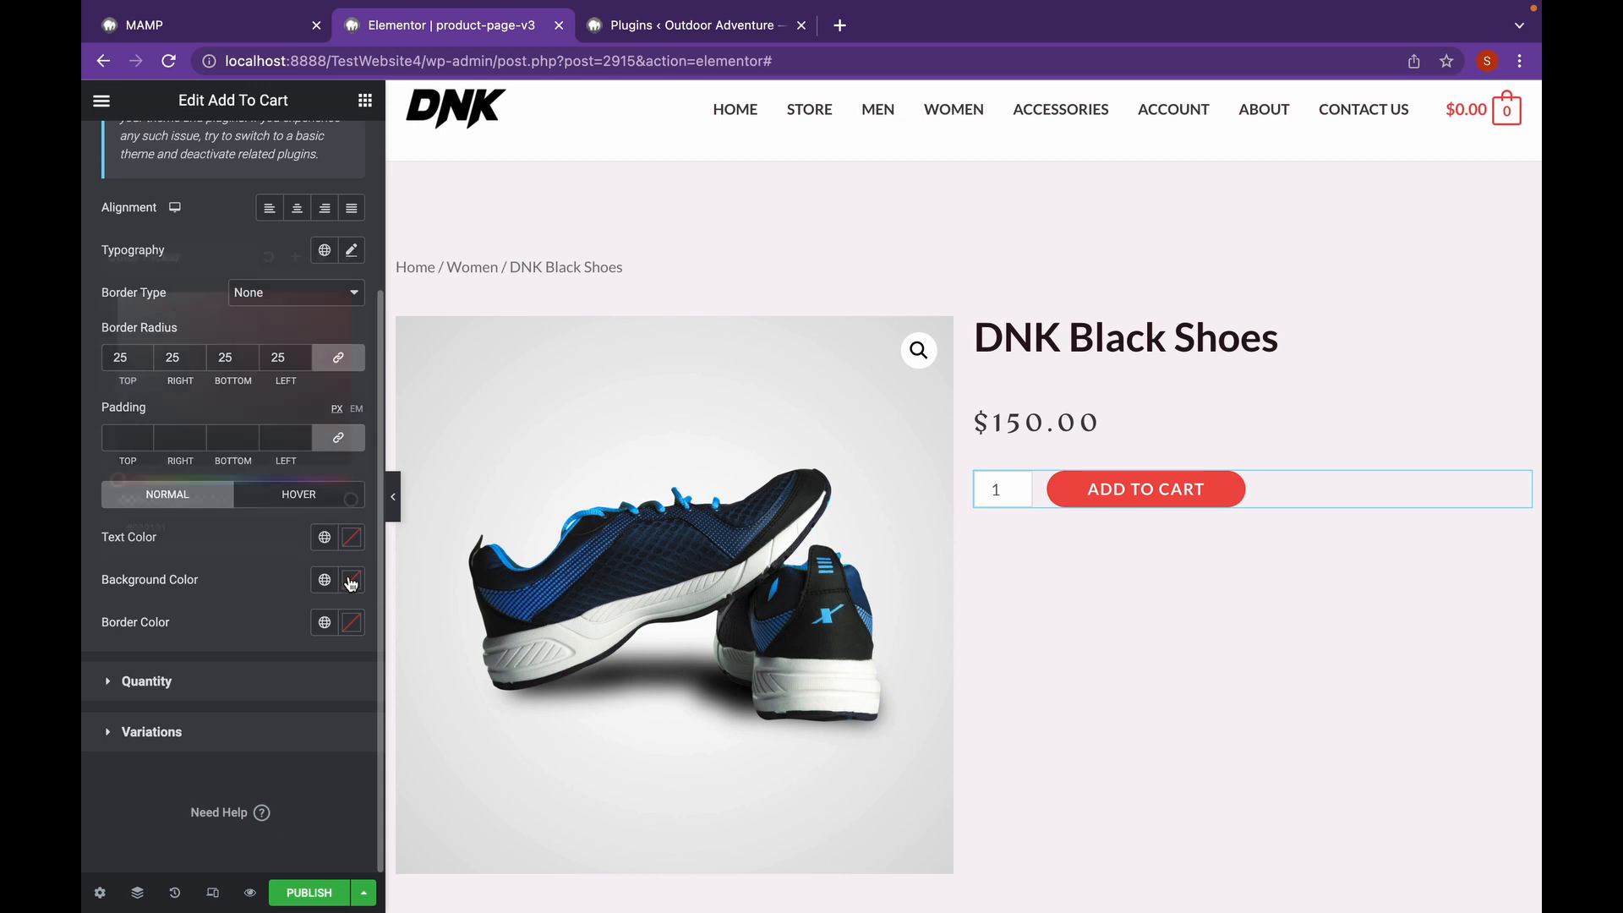
pyautogui.moveTo(117, 479); pyautogui.dragTo(322, 297)
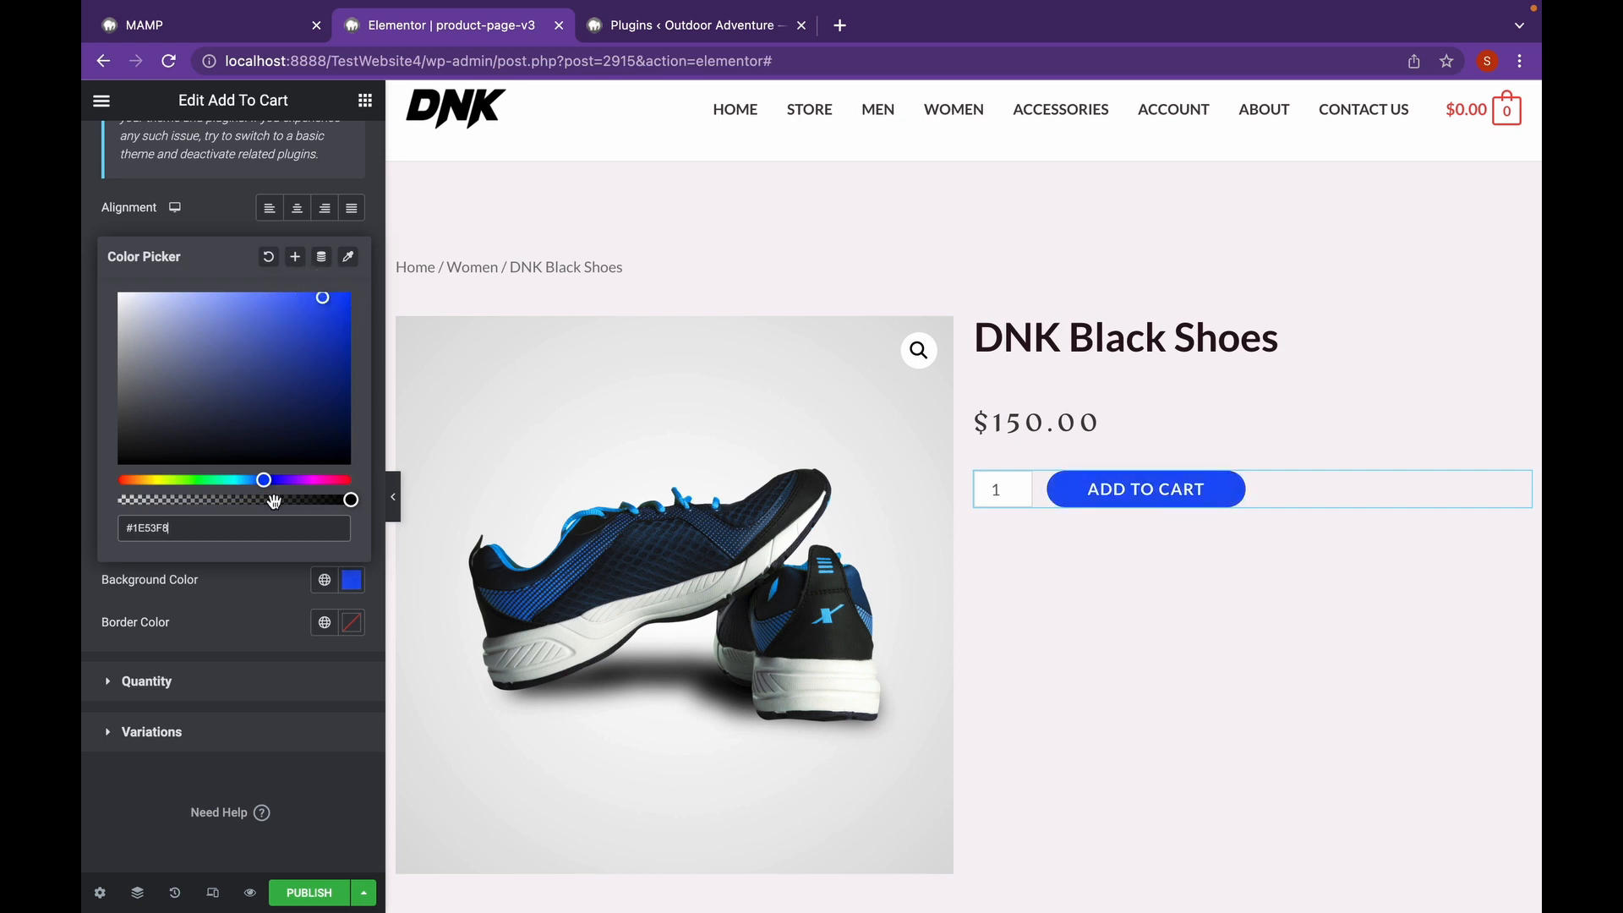
pyautogui.moveTo(262, 481); pyautogui.dragTo(284, 482)
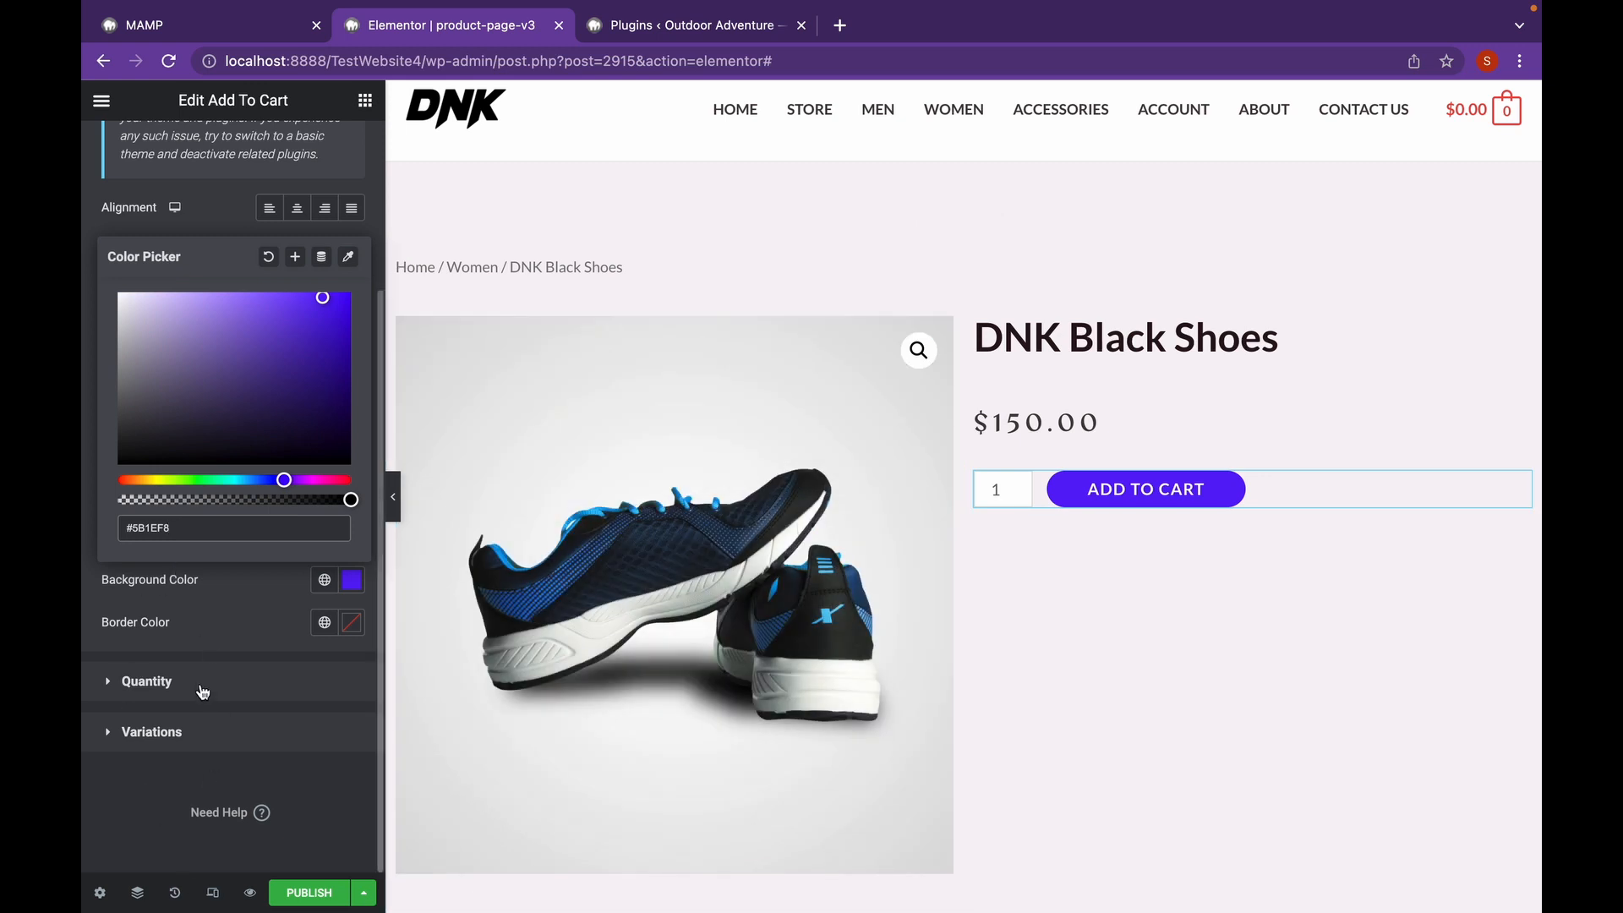
# - Give the Add To Cart widget's quantity field a border radius of 25 on all corners
pyautogui.click(202, 689)
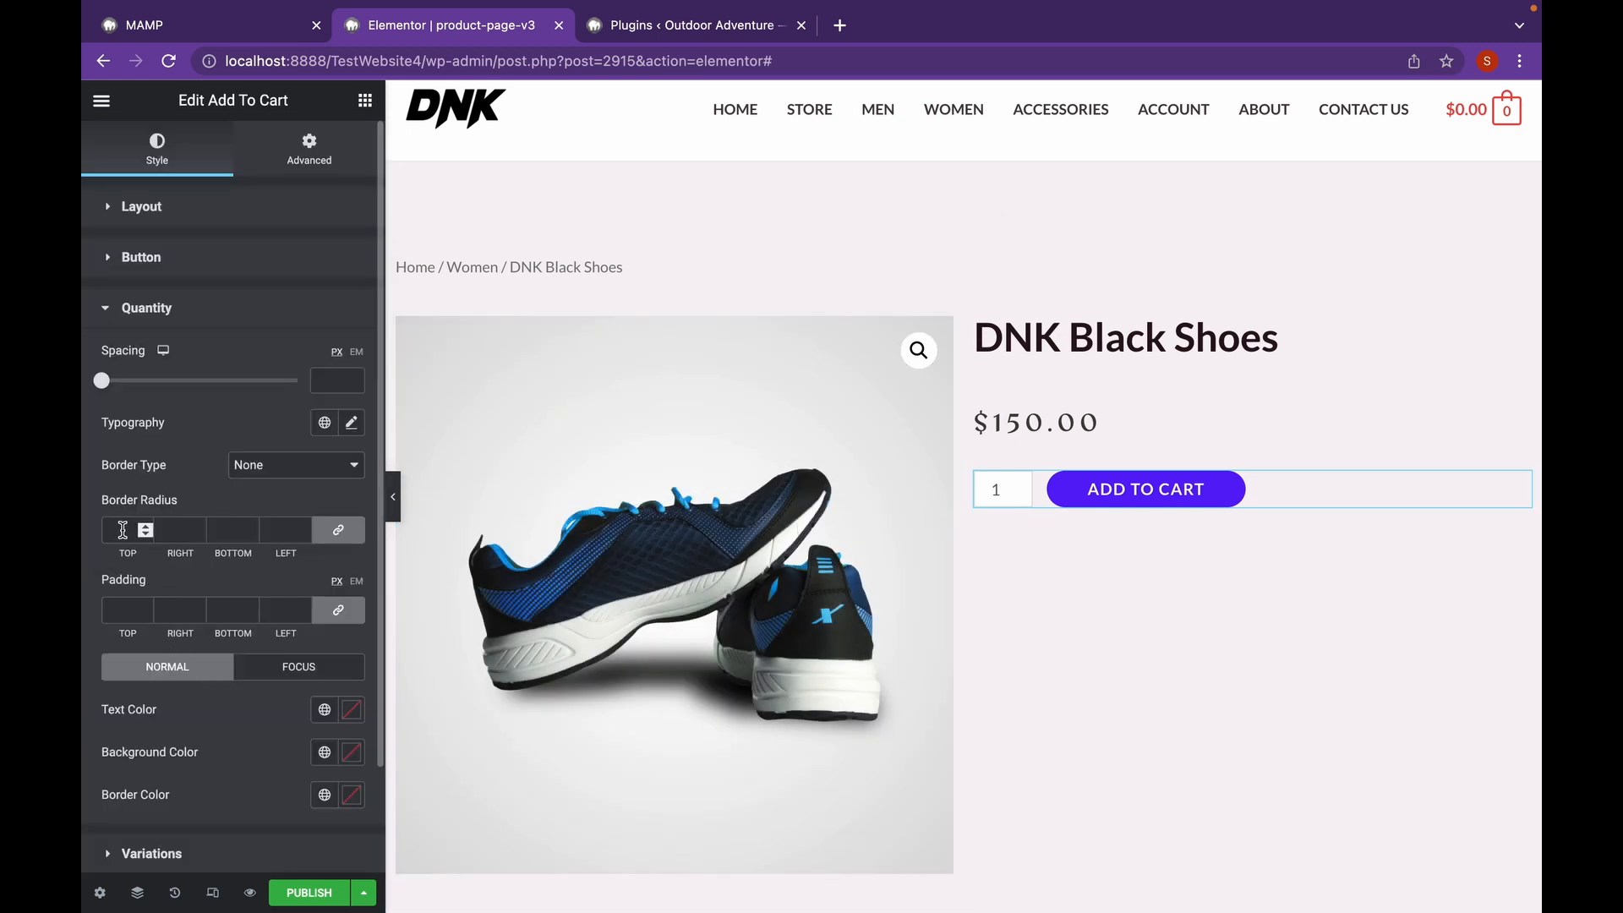
pyautogui.click(122, 530)
pyautogui.write('25')
pyautogui.click(242, 314)
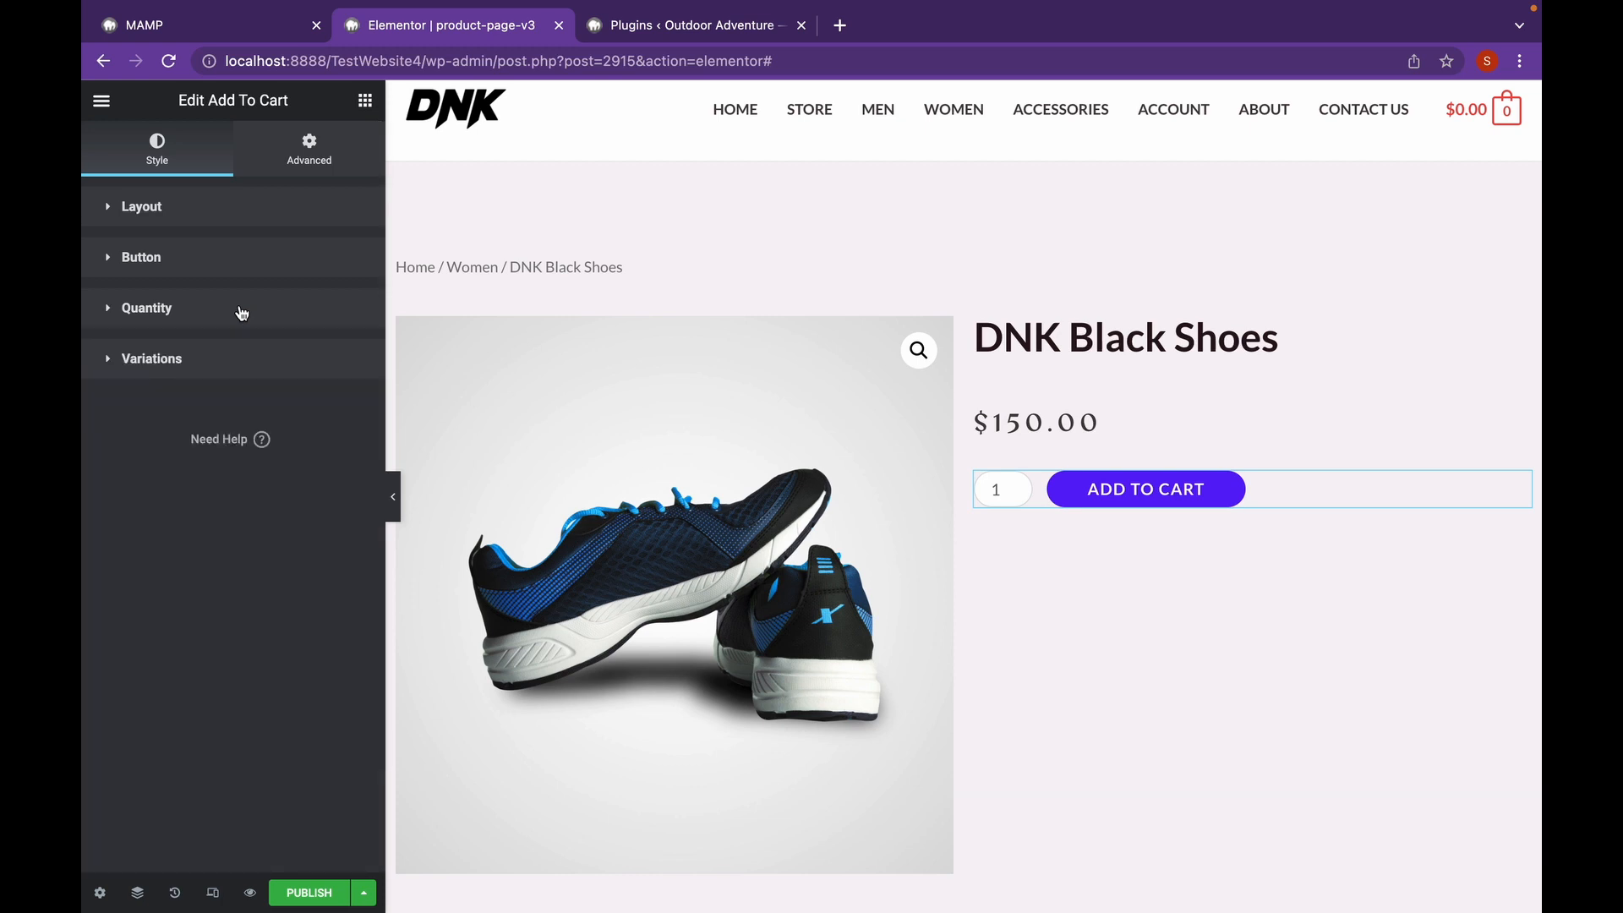
pyautogui.click(218, 359)
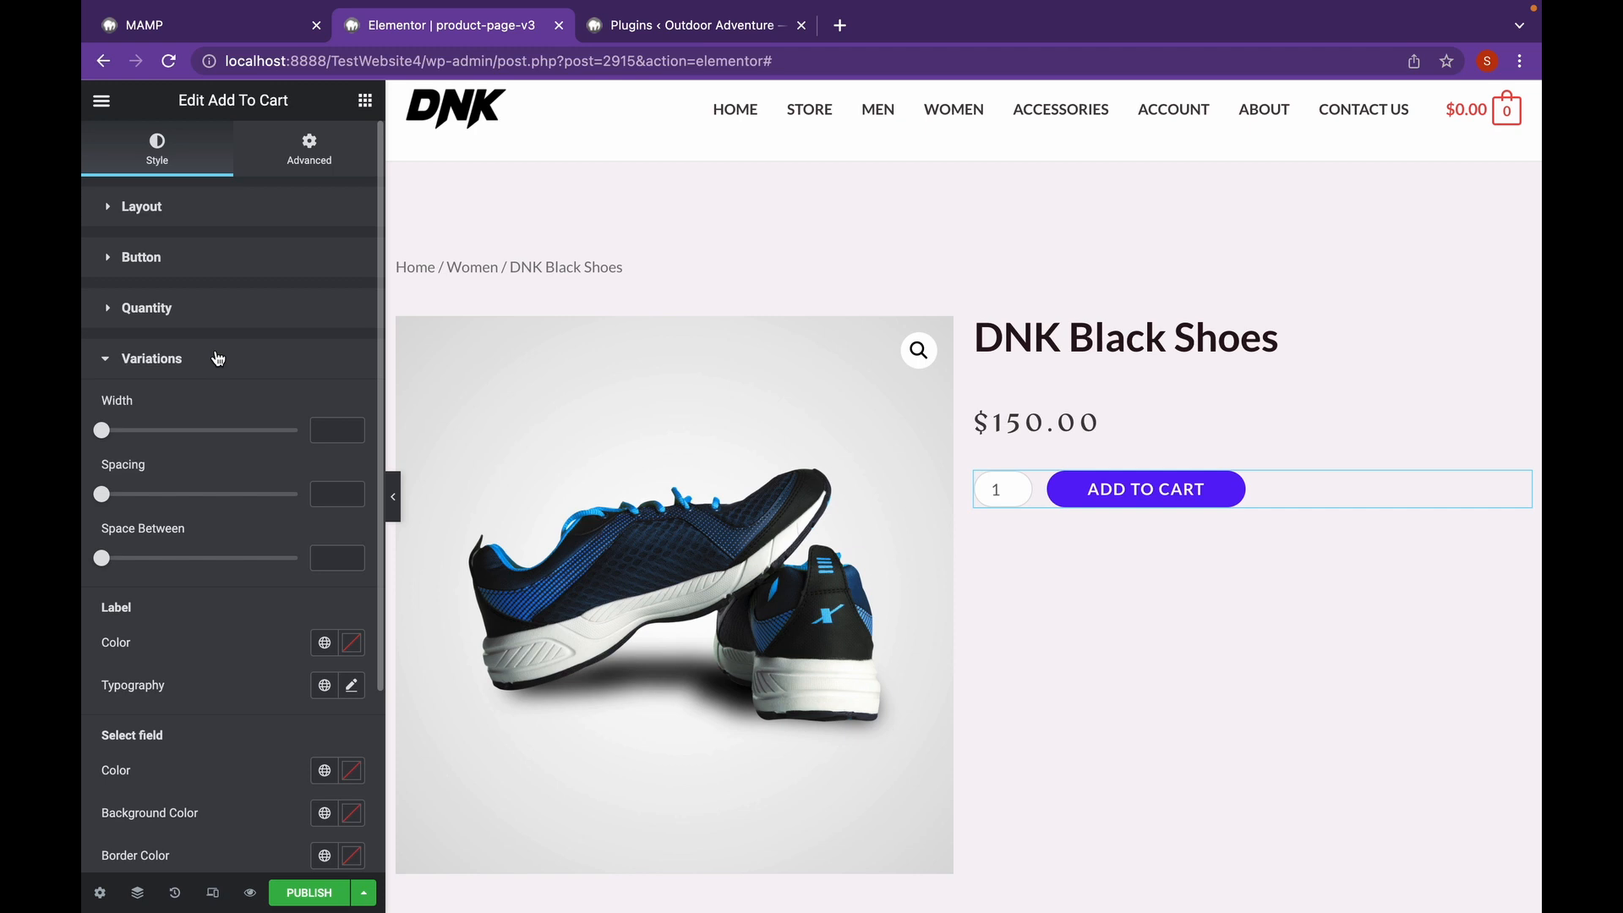
pyautogui.click(218, 358)
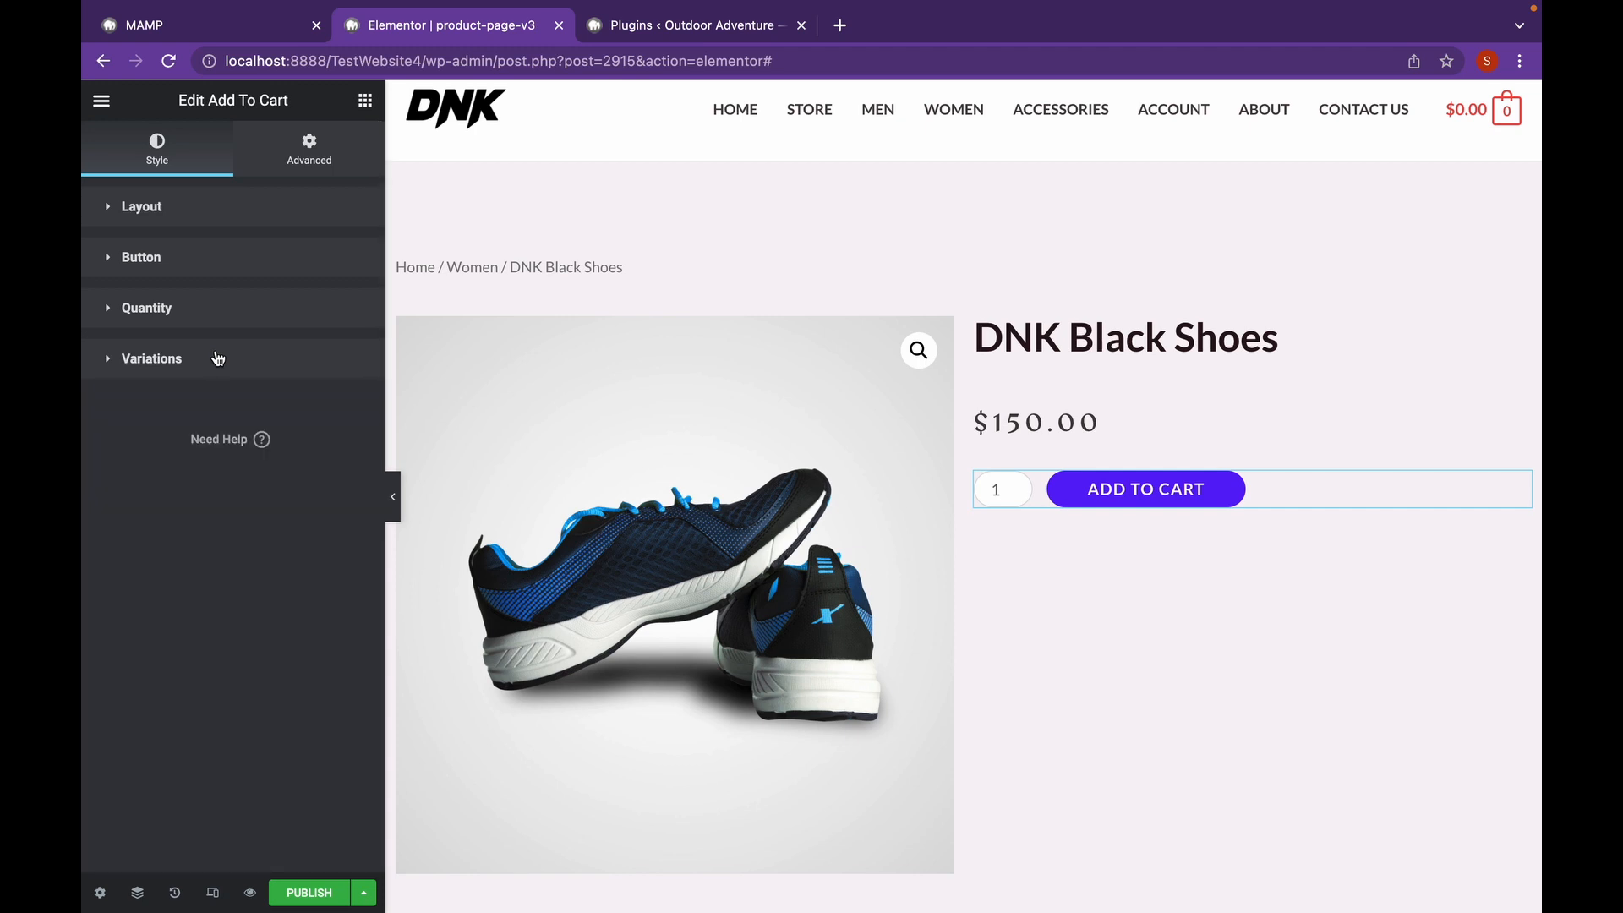
# - Add the Product Stock and Product Rating widgets one below the other under the Add To Cart widget
pyautogui.click(365, 101)
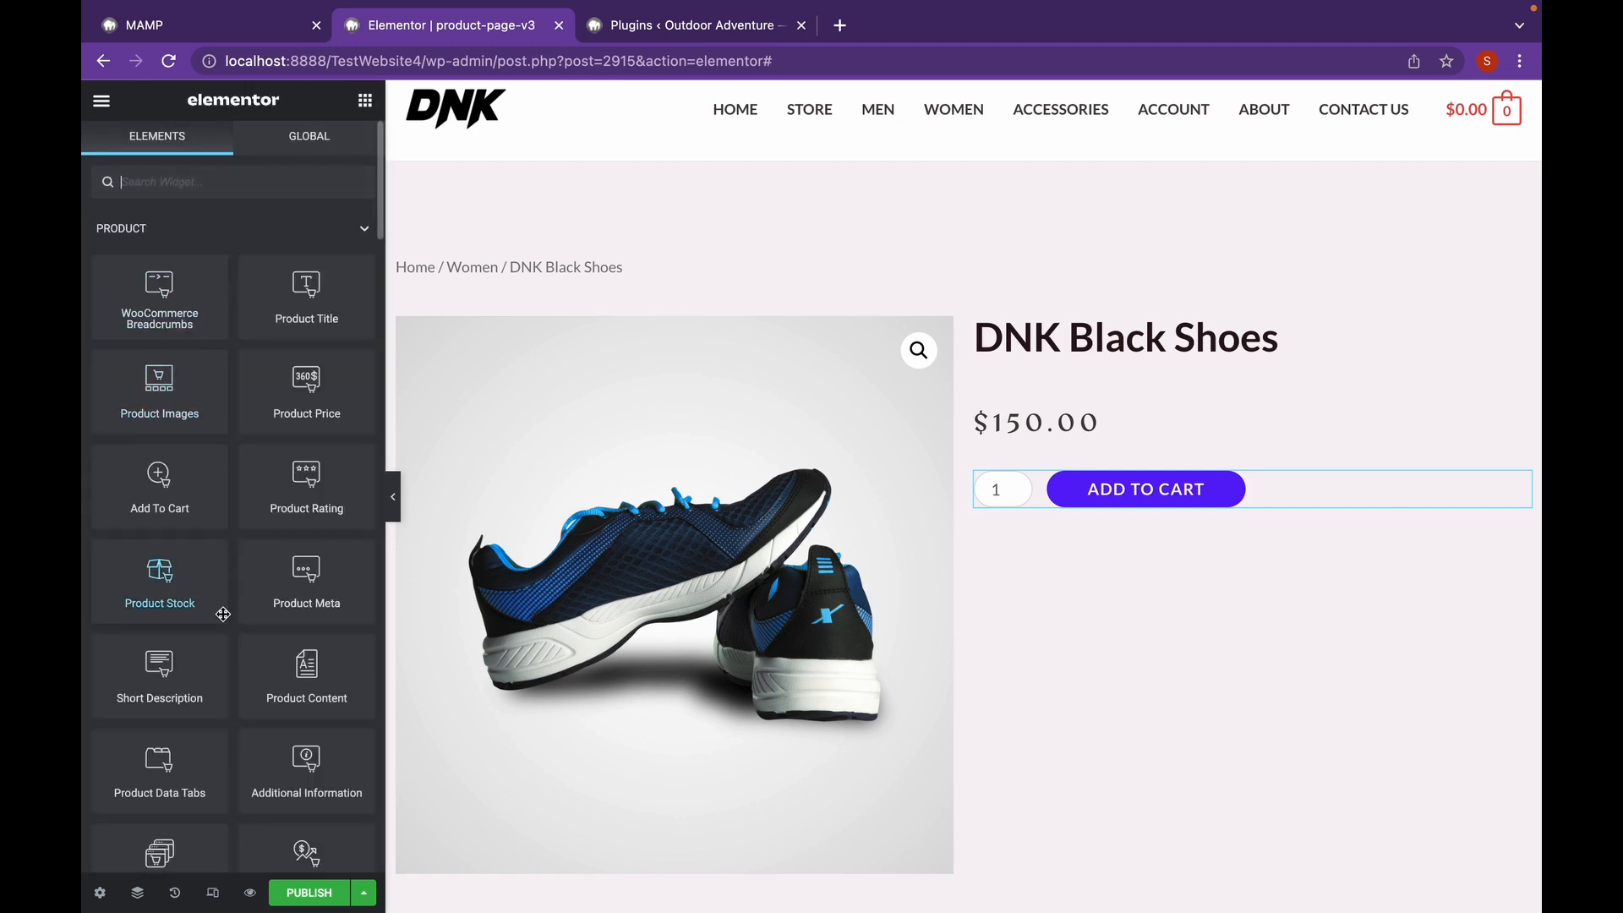
pyautogui.moveTo(174, 591); pyautogui.dragTo(1114, 497)
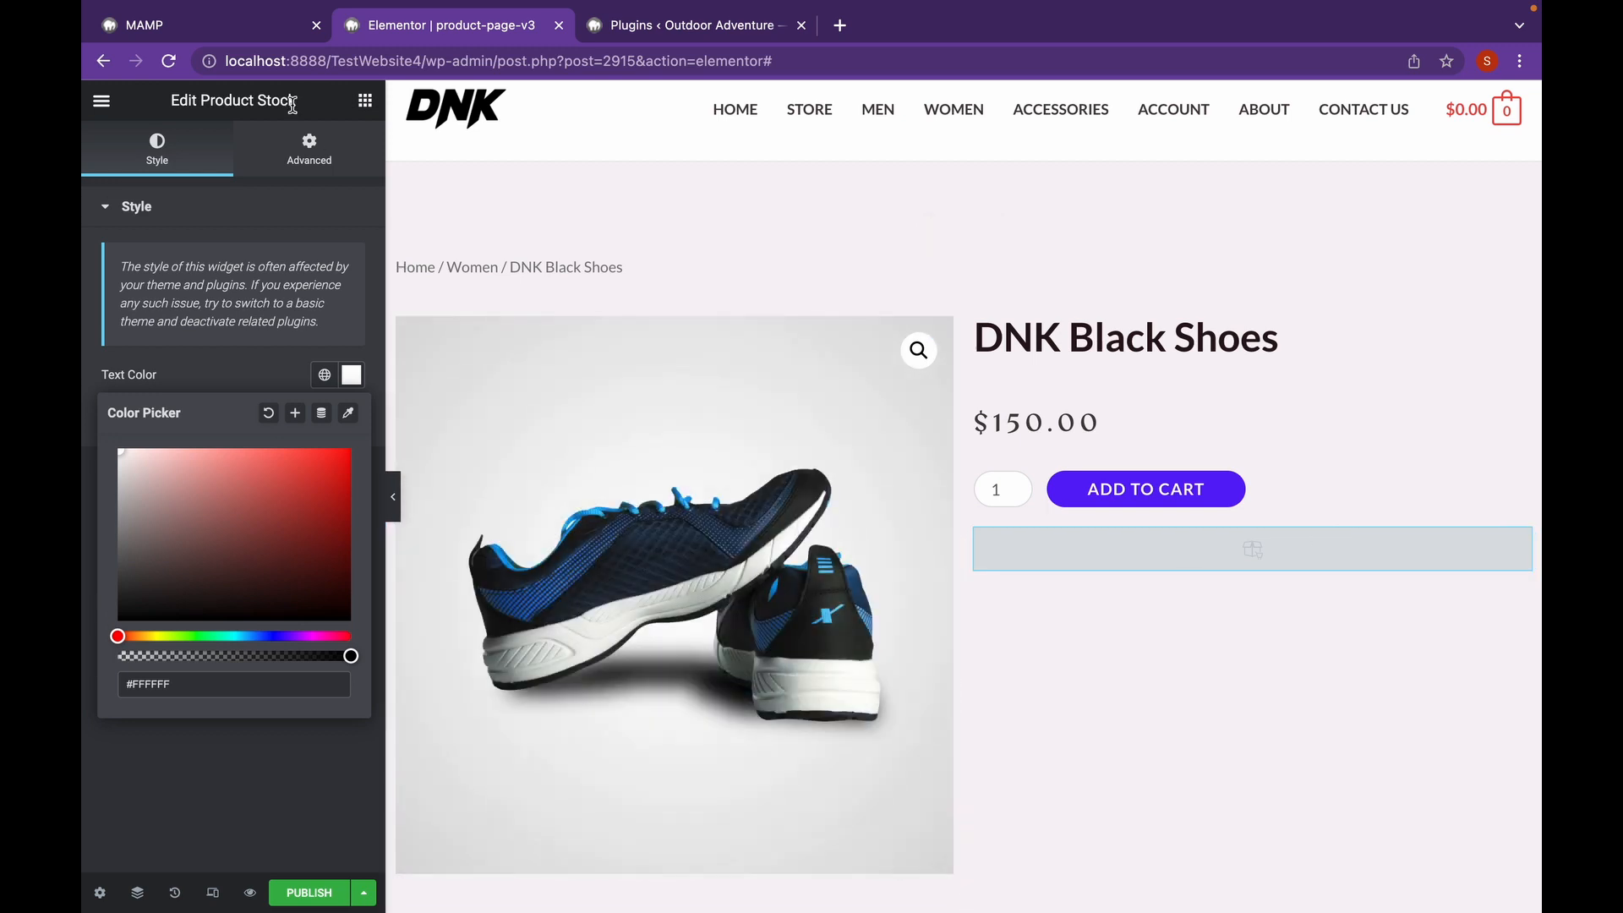
pyautogui.click(368, 104)
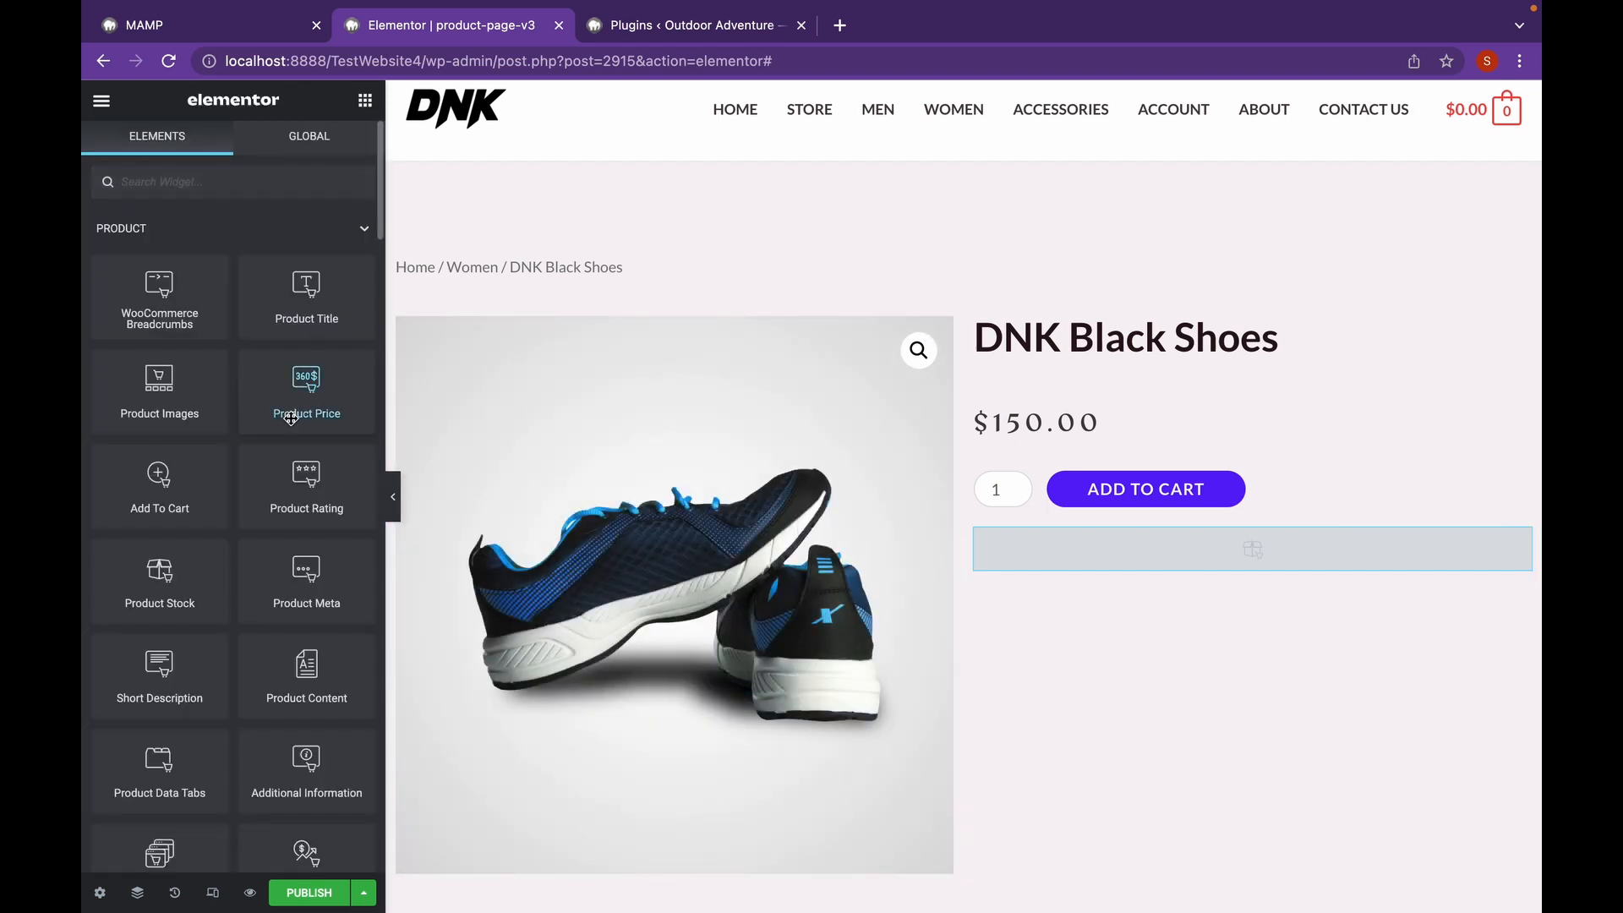
pyautogui.scroll(-4, 290, 417)
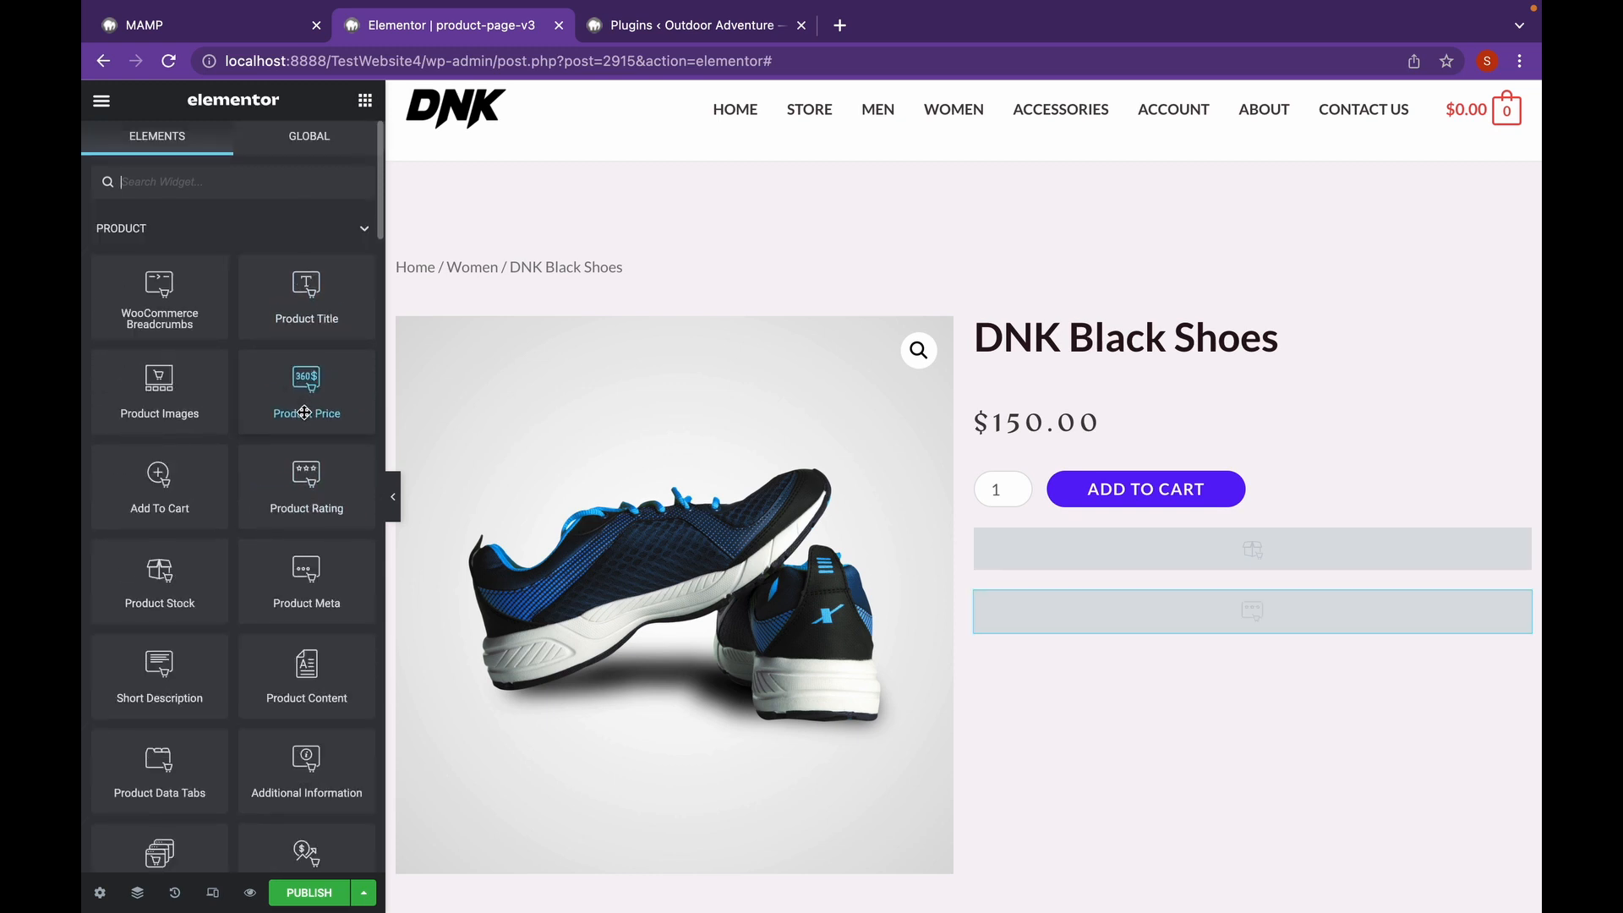
# - Add the Product Meta widget beneath the Product Rating widget in the product details column
pyautogui.scroll(-3, 303, 410)
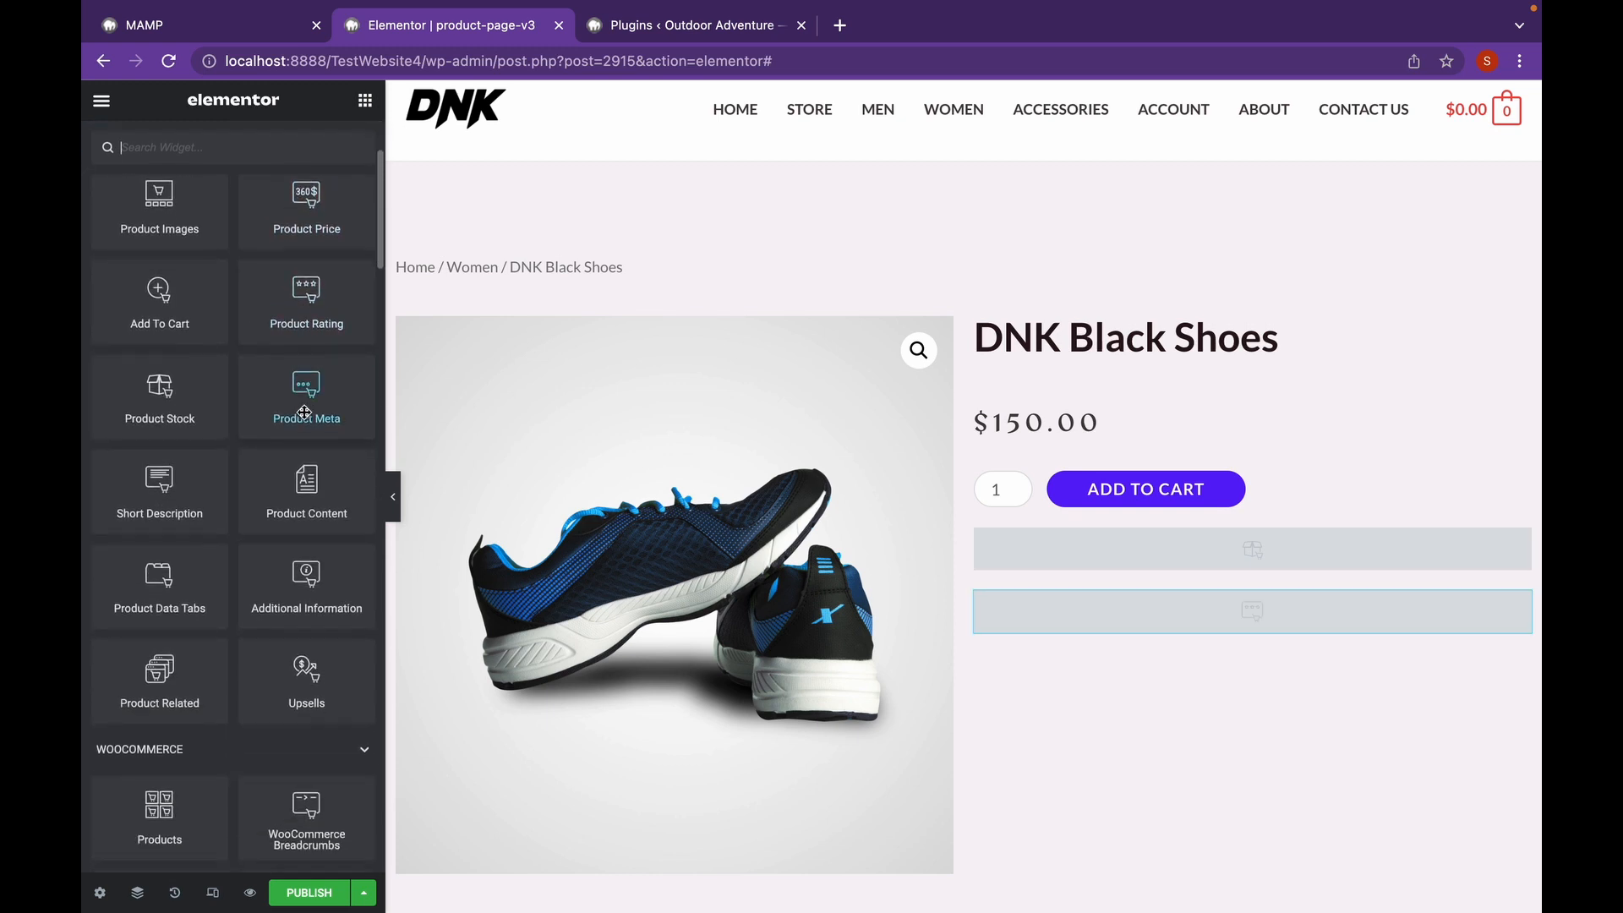
pyautogui.moveTo(283, 395); pyautogui.dragTo(1210, 633)
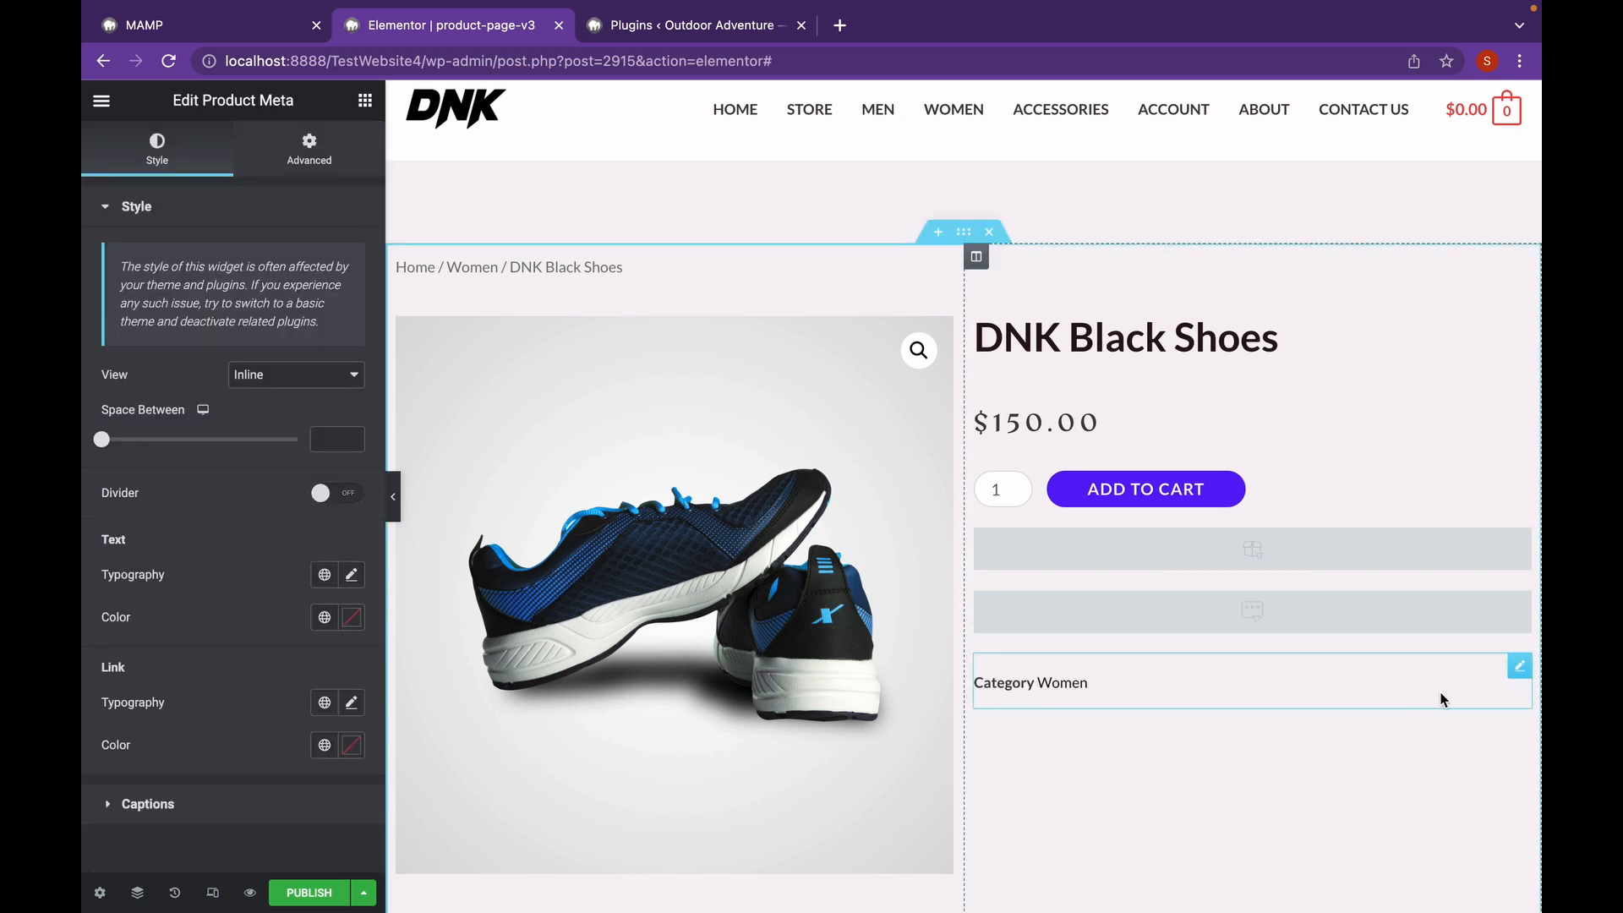
pyautogui.scroll(-2, 1442, 700)
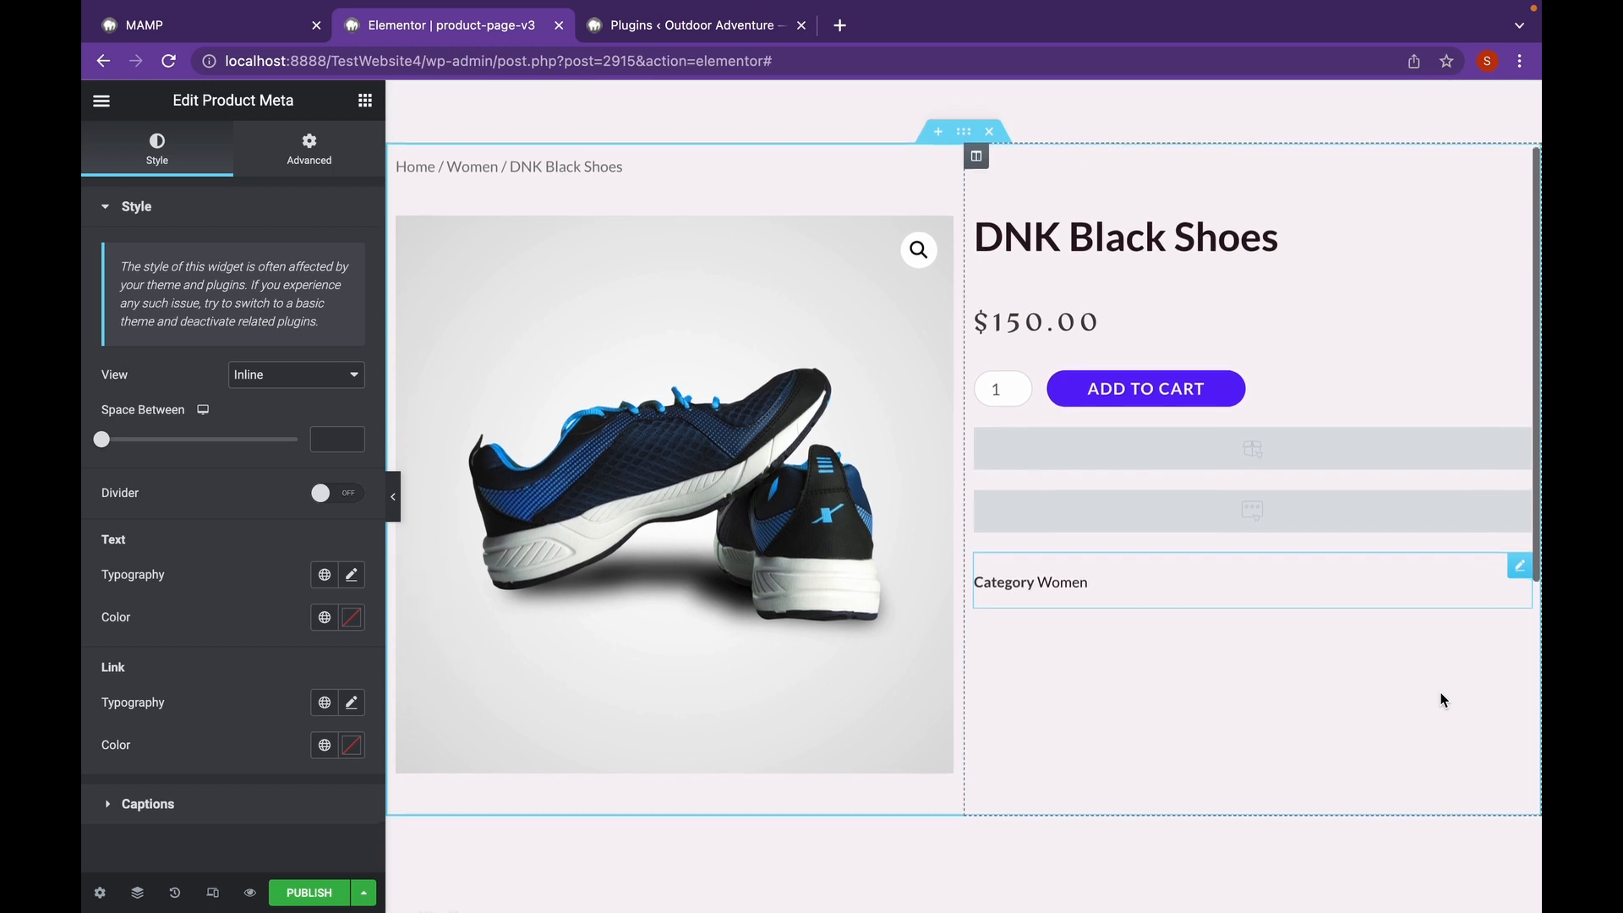
pyautogui.scroll(-5, 1120, 542)
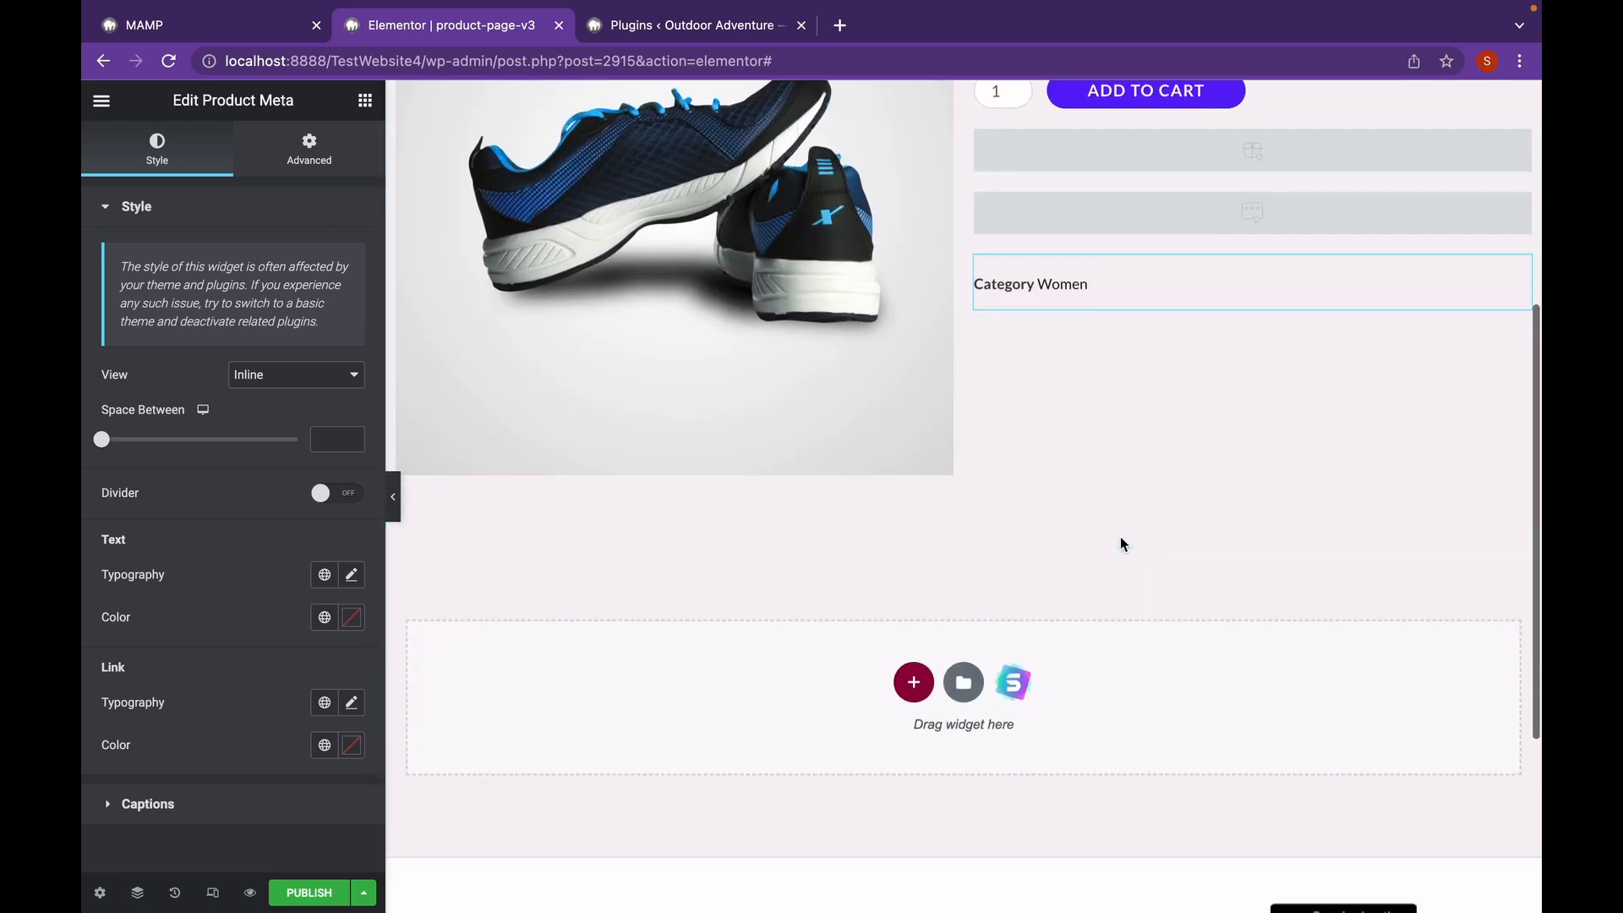
pyautogui.scroll(2, 1119, 543)
pyautogui.scroll(3, 1120, 542)
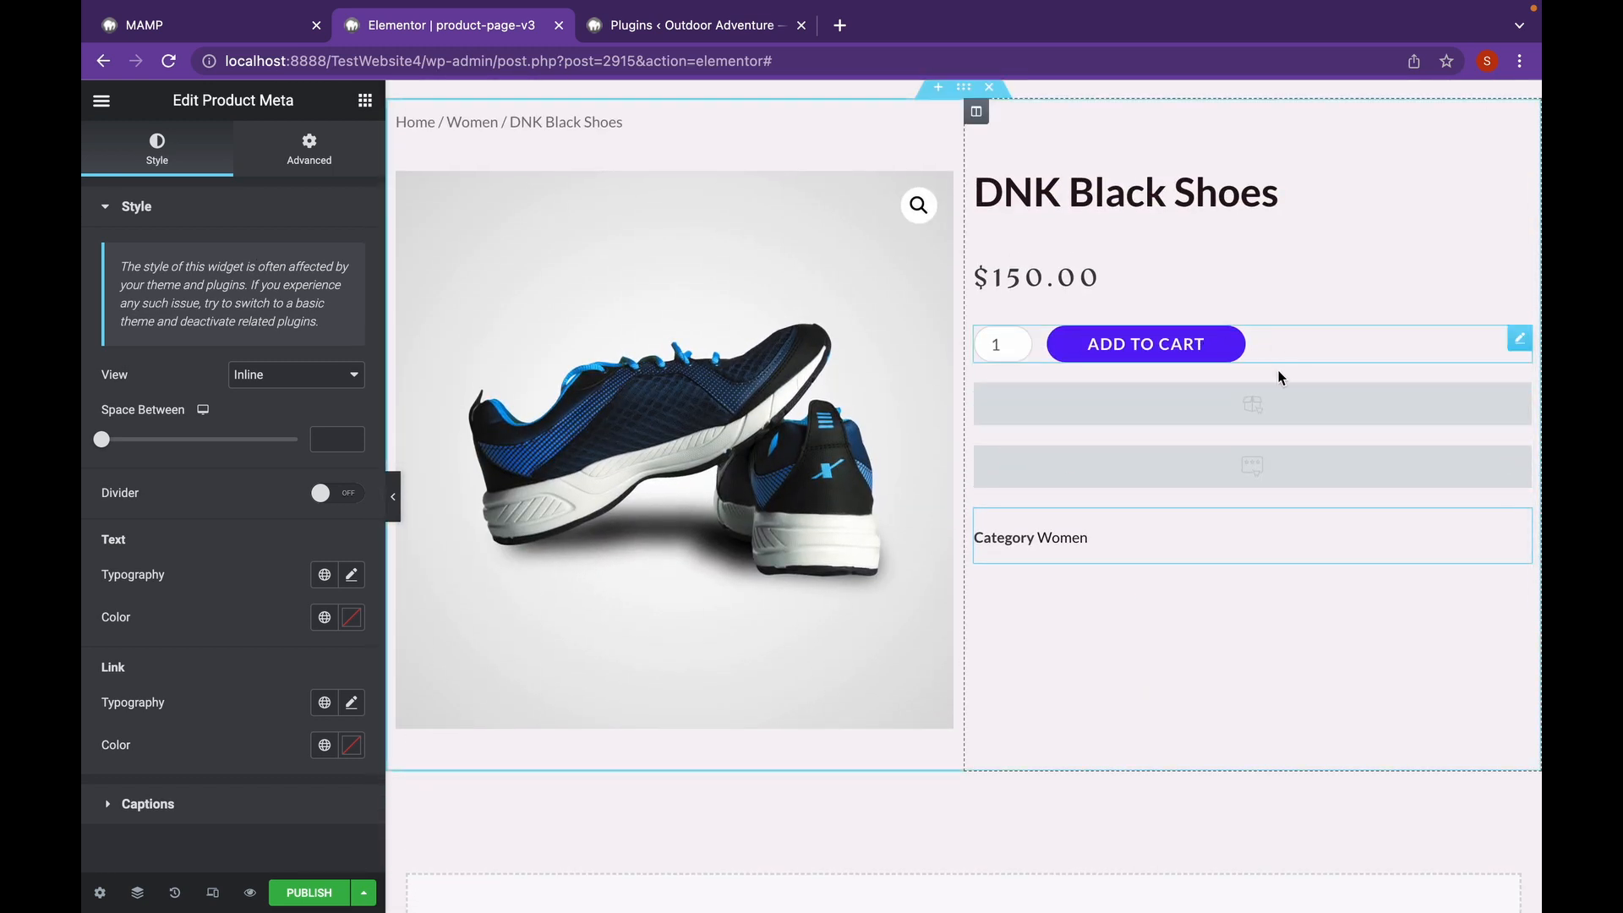
# - Unlink the margins of the Product Stock and Product Rating widgets and set each one's top margin to 30 px, other sides 0
pyautogui.click(1272, 392)
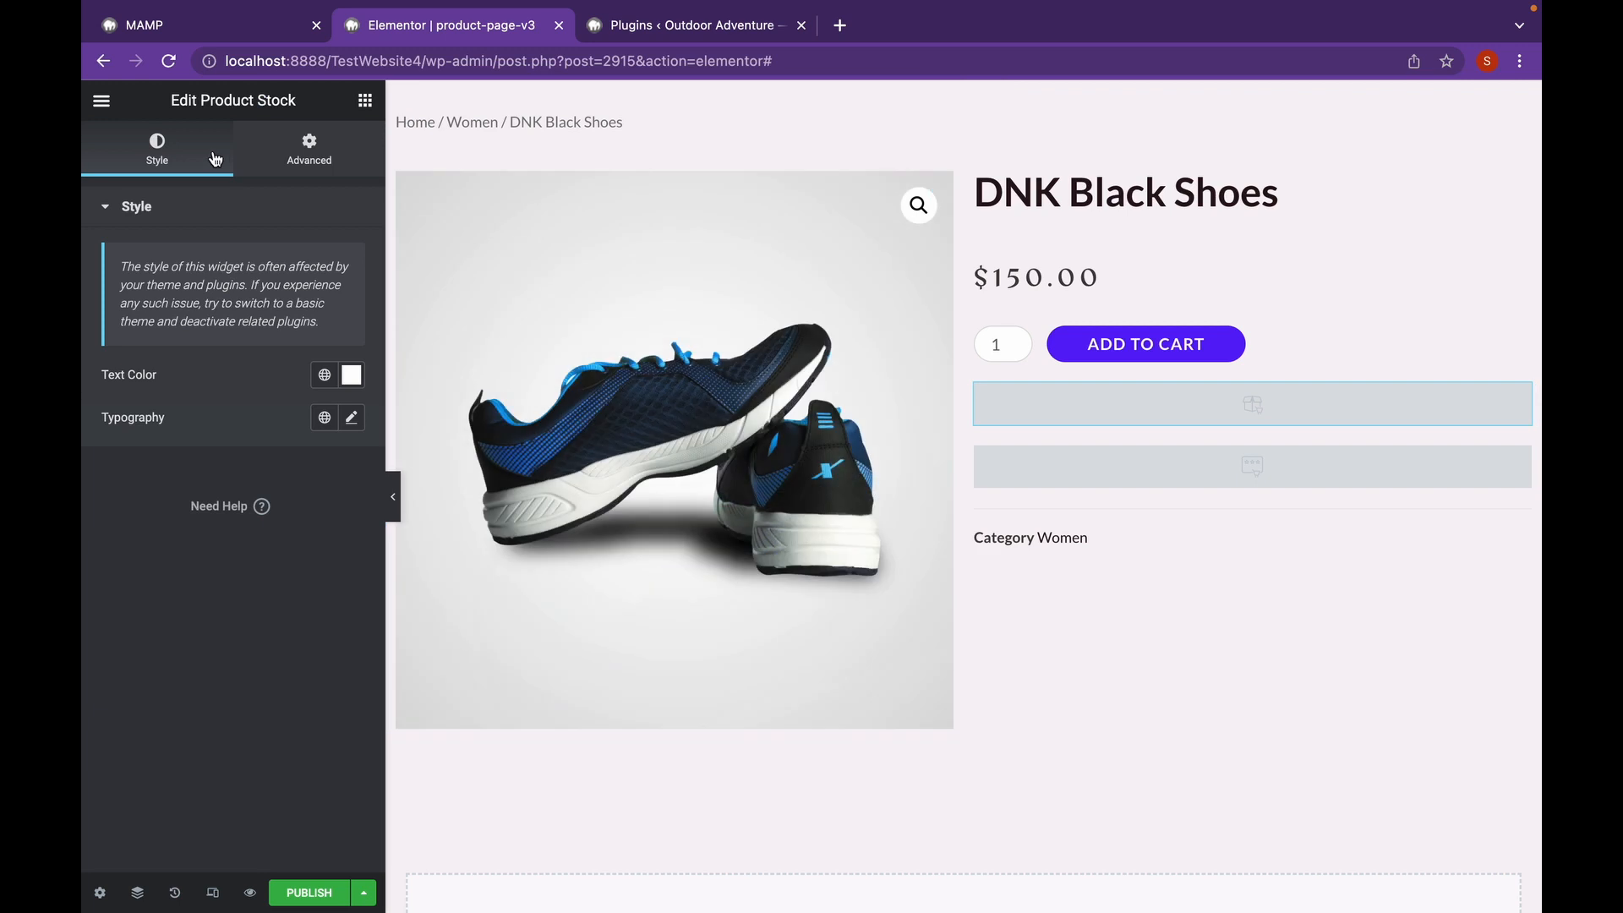
pyautogui.click(365, 101)
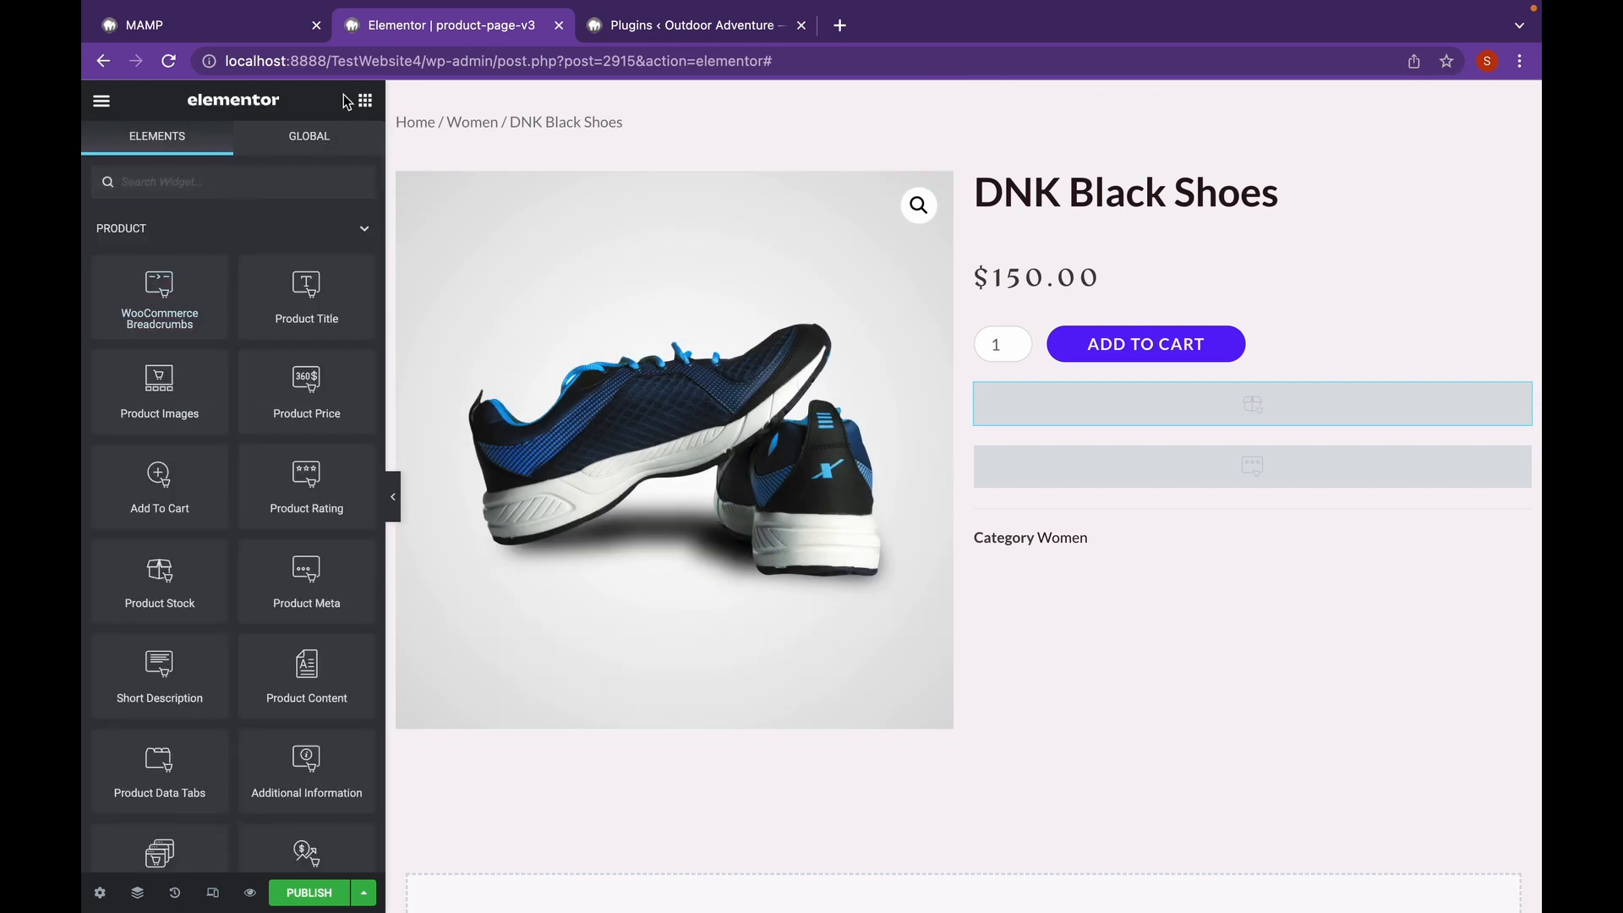
pyautogui.click(1295, 395)
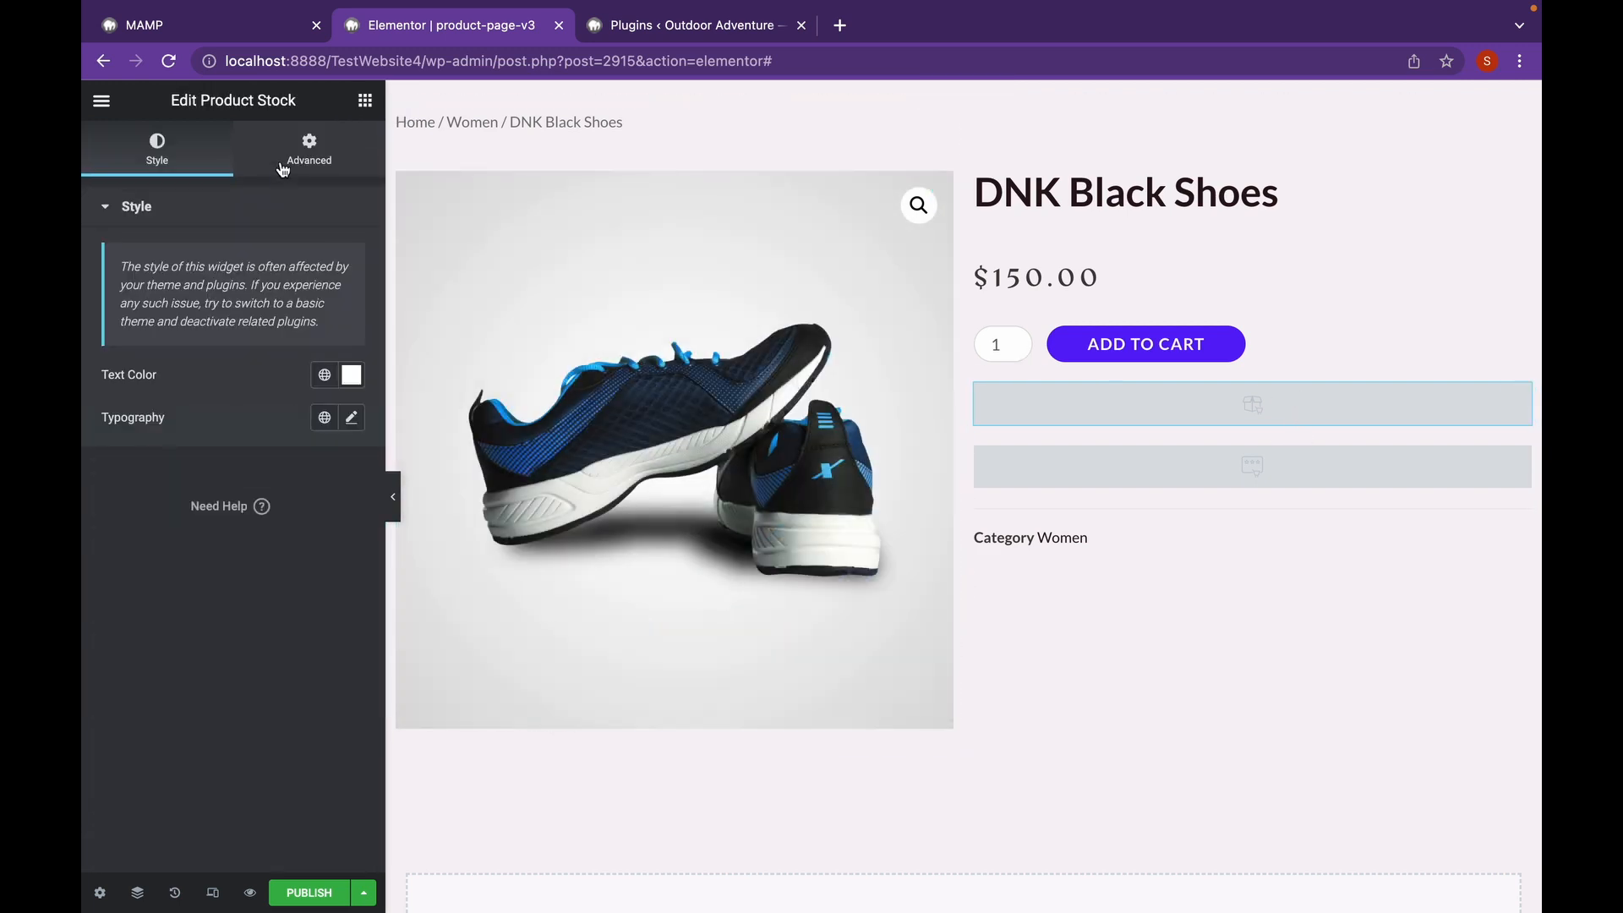
pyautogui.click(284, 168)
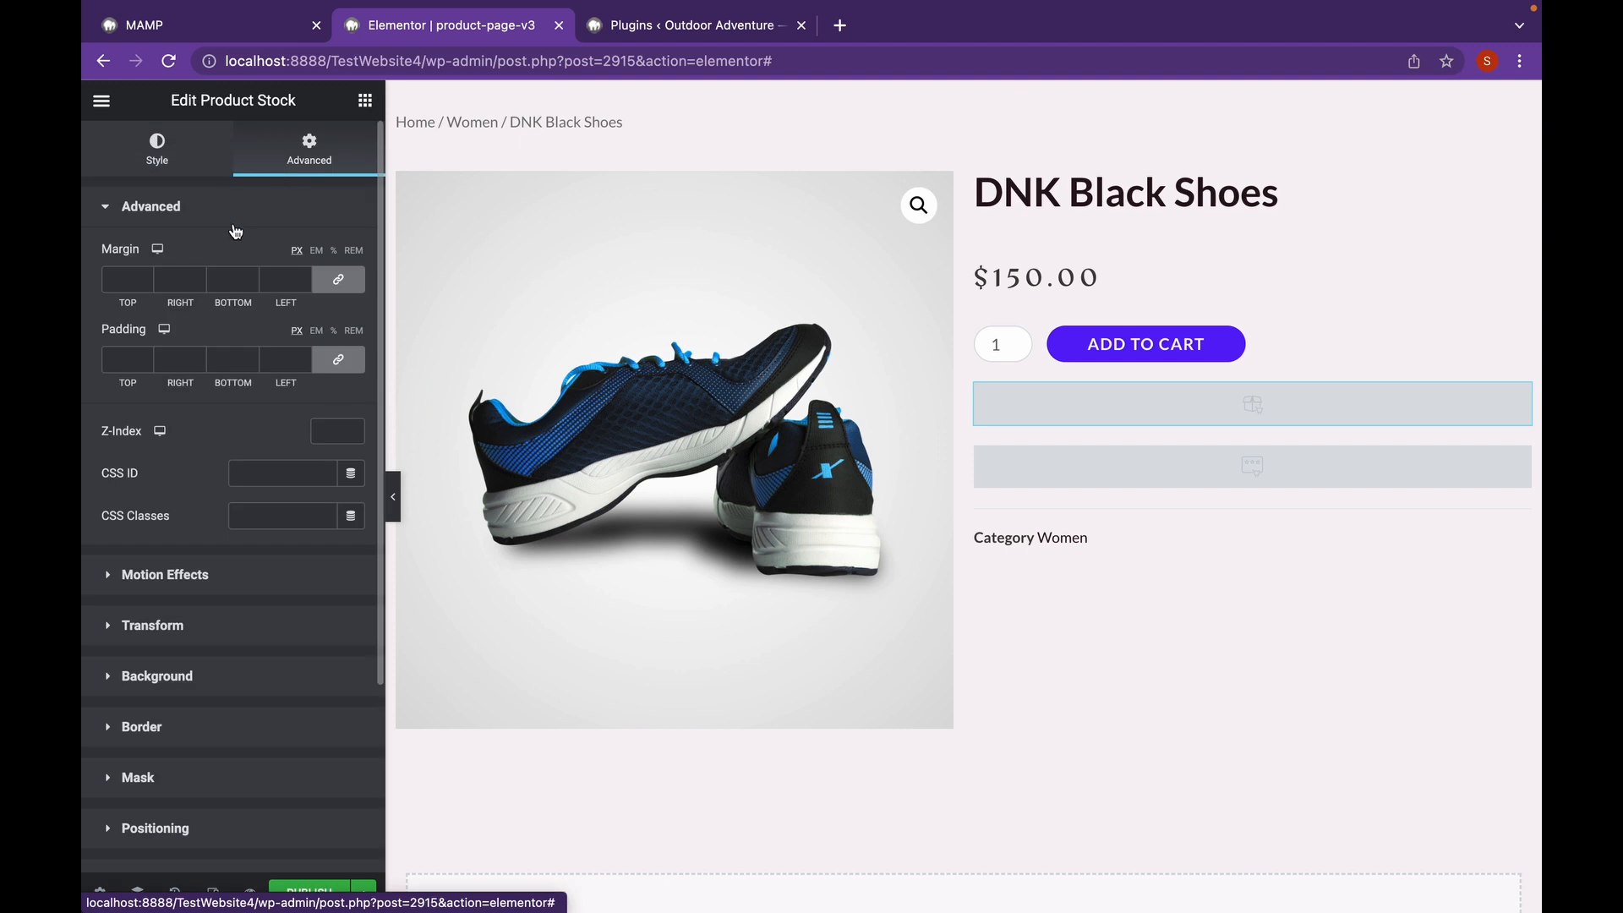
pyautogui.click(338, 279)
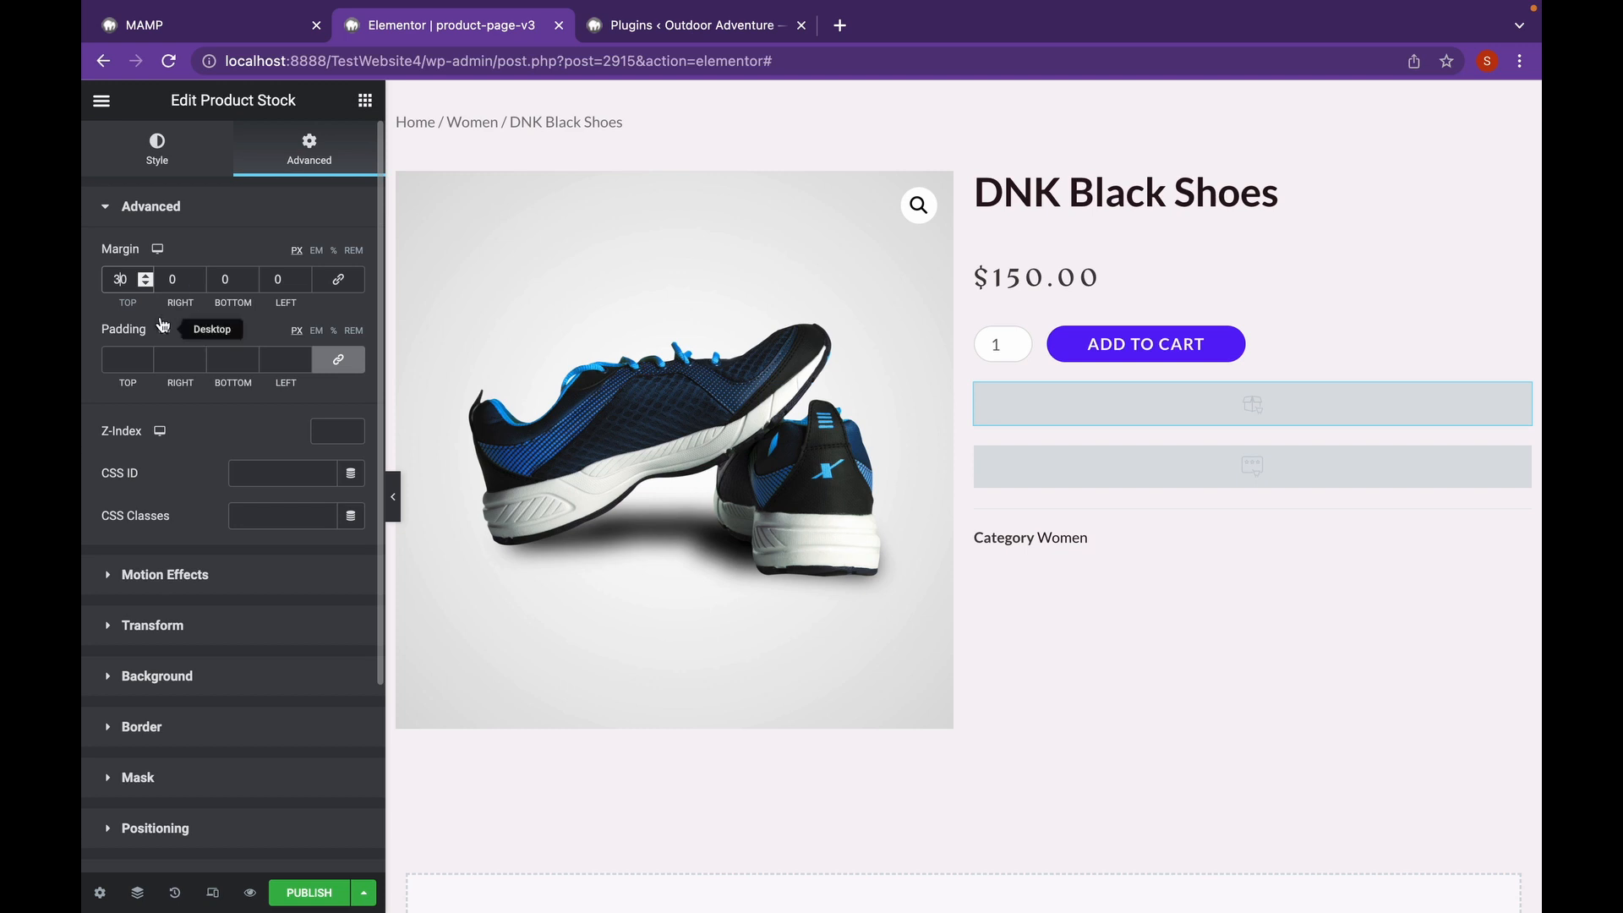
pyautogui.click(1188, 465)
# - Add a new single-column section below the two-column product section
pyautogui.scroll(-5, 978, 573)
pyautogui.click(915, 652)
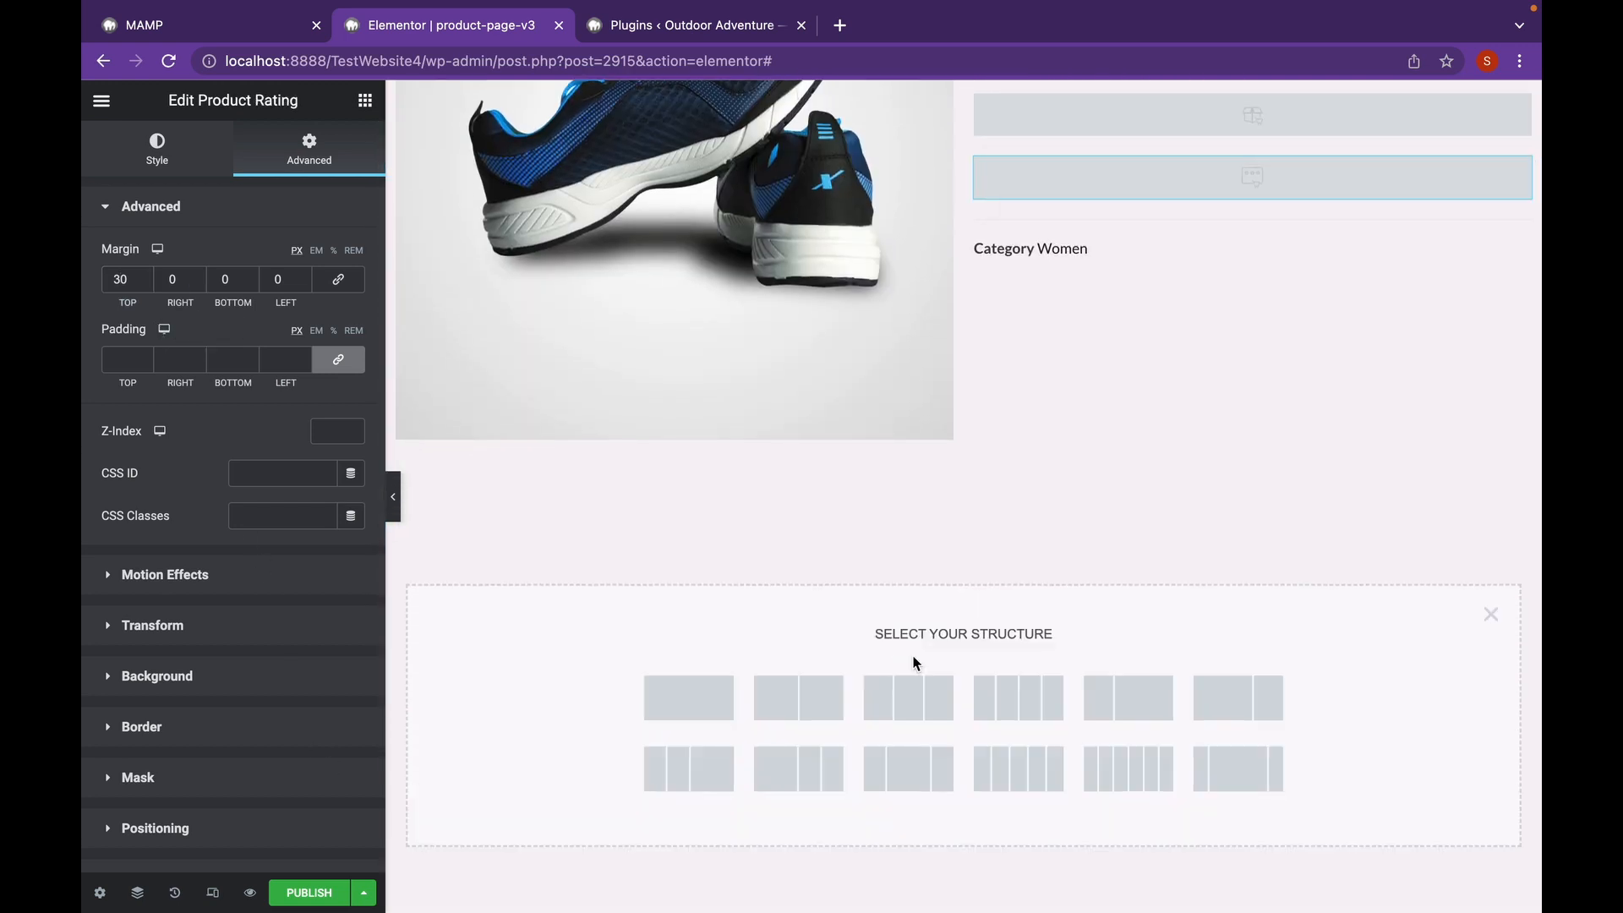
pyautogui.click(671, 704)
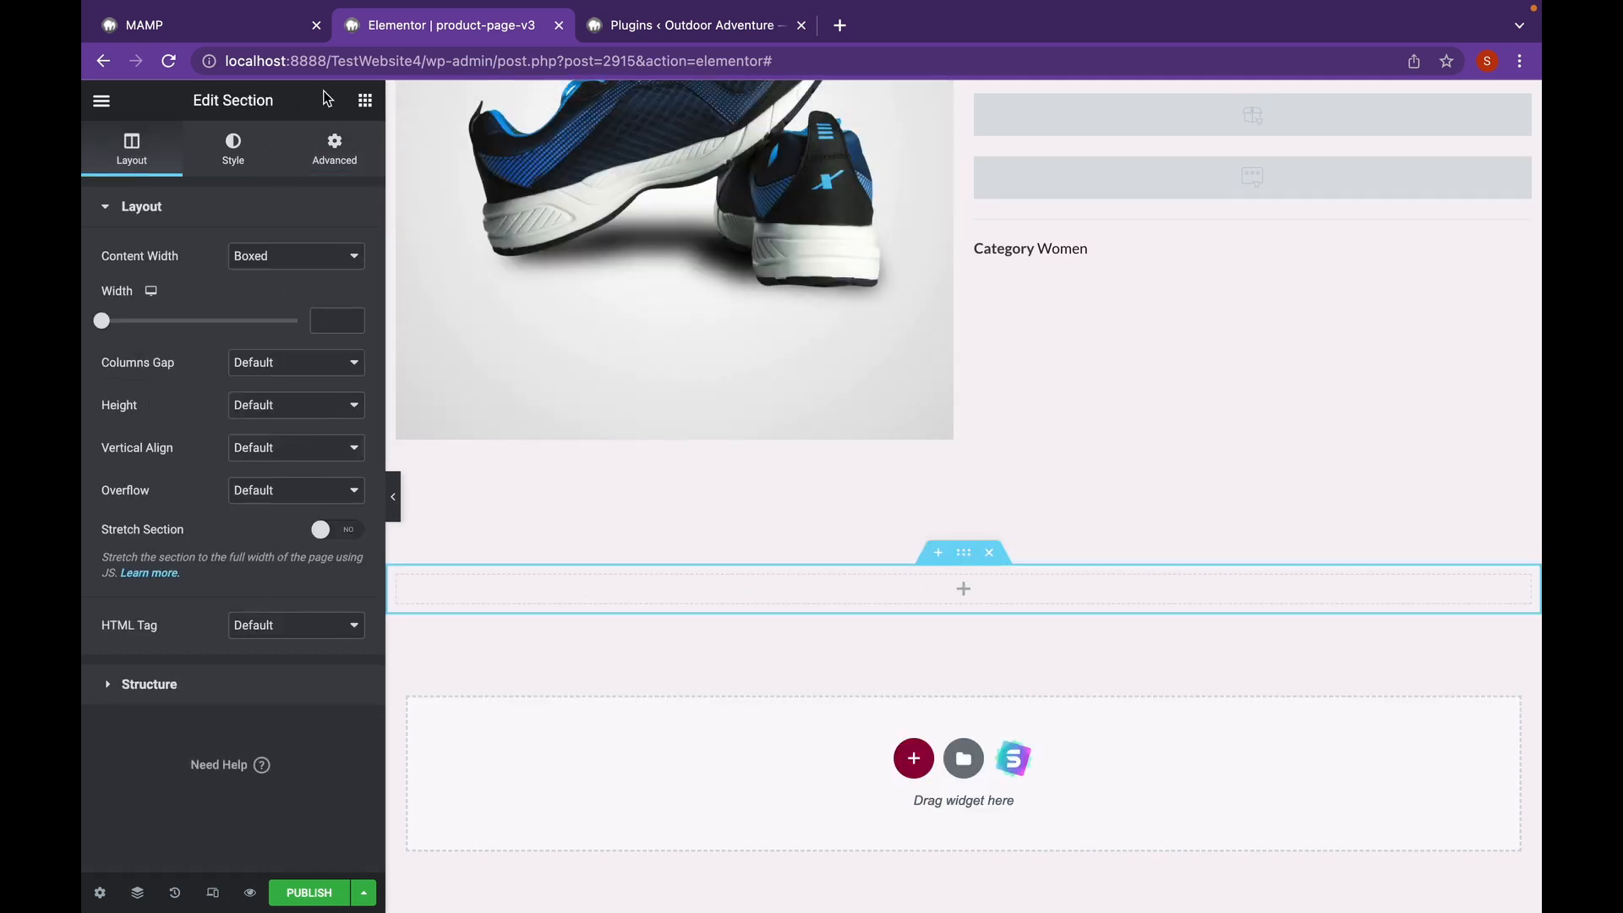
# - Place the Product Related widget in the new single-column section
pyautogui.click(362, 102)
pyautogui.scroll(-10, 320, 481)
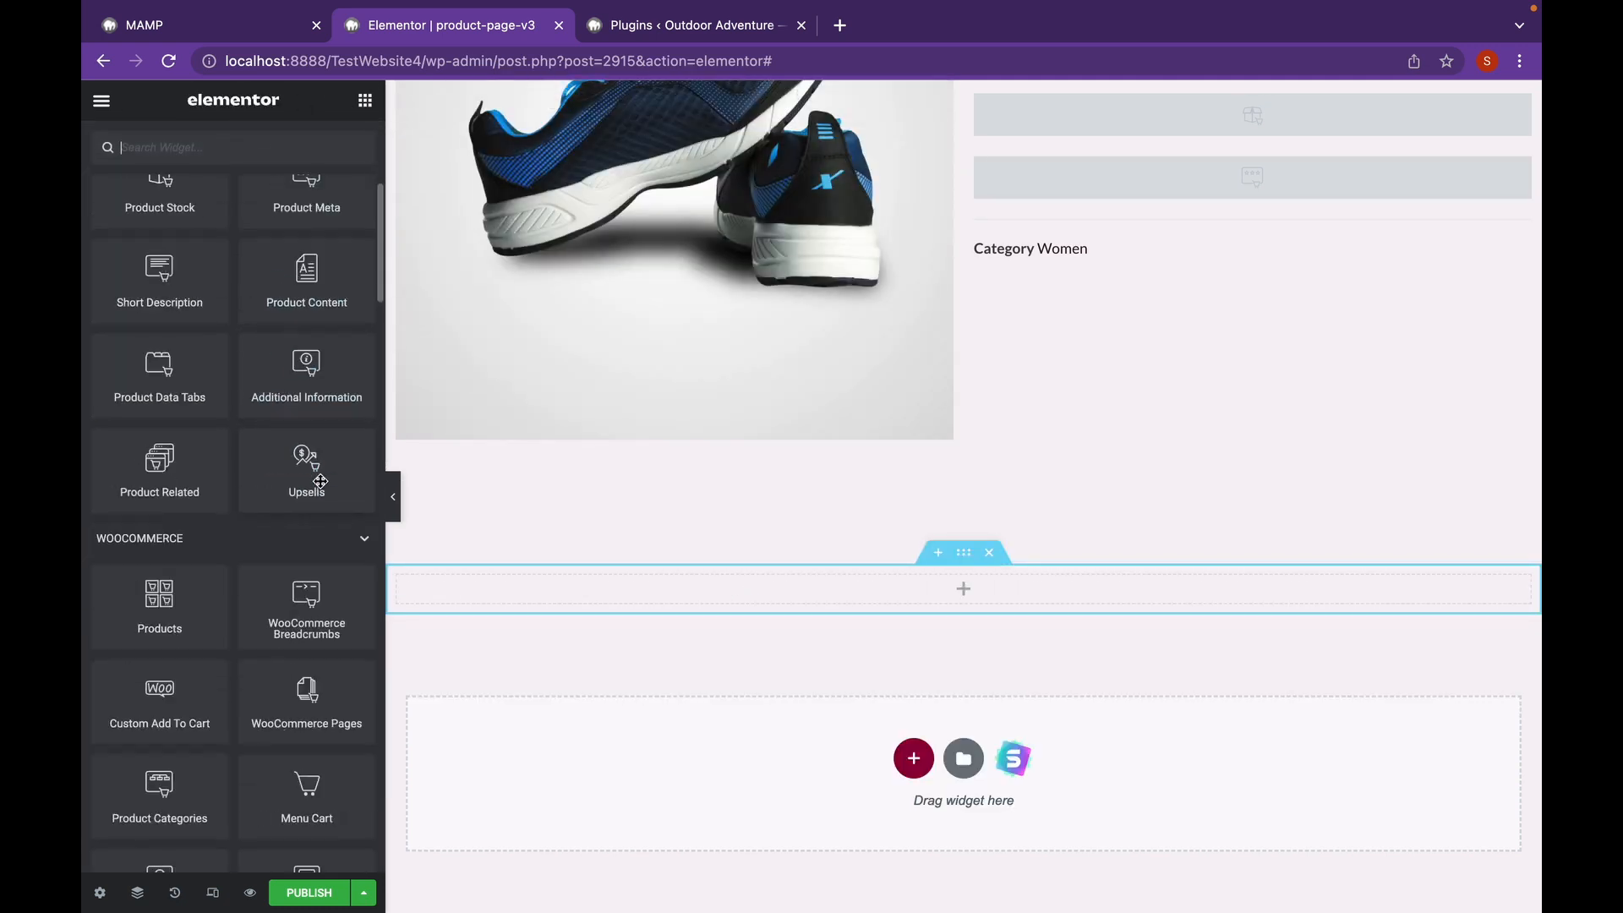
pyautogui.scroll(-3, 321, 481)
pyautogui.scroll(5, 321, 481)
pyautogui.scroll(-1, 254, 423)
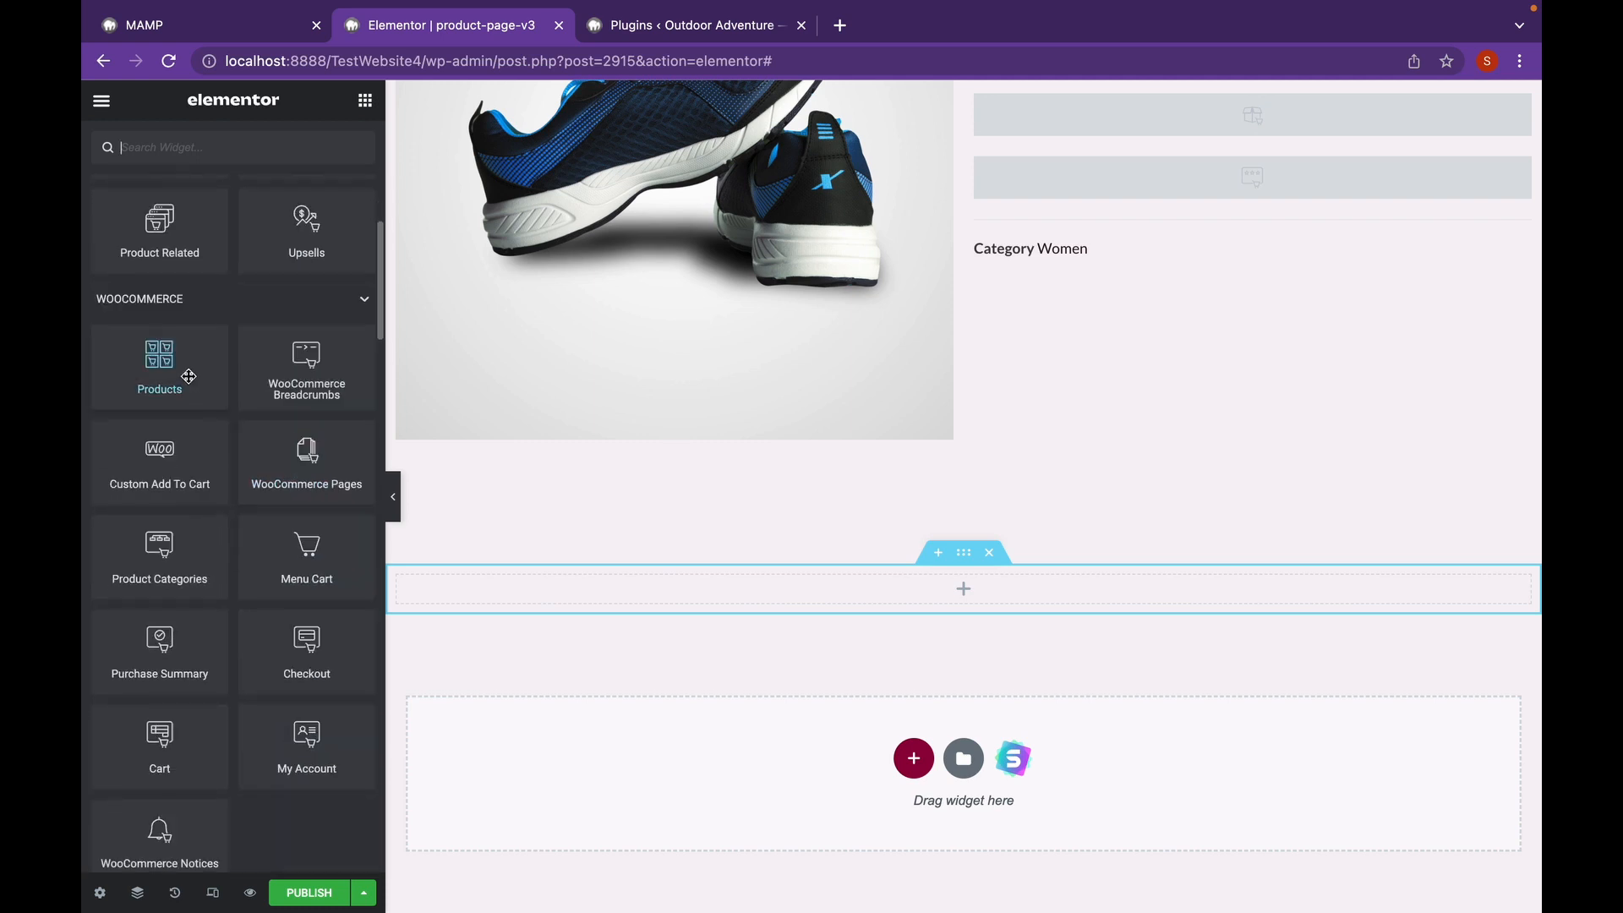
pyautogui.moveTo(159, 364)
pyautogui.mouseDown()
pyautogui.moveTo(355, 435)
pyautogui.moveTo(160, 387)
pyautogui.mouseUp()
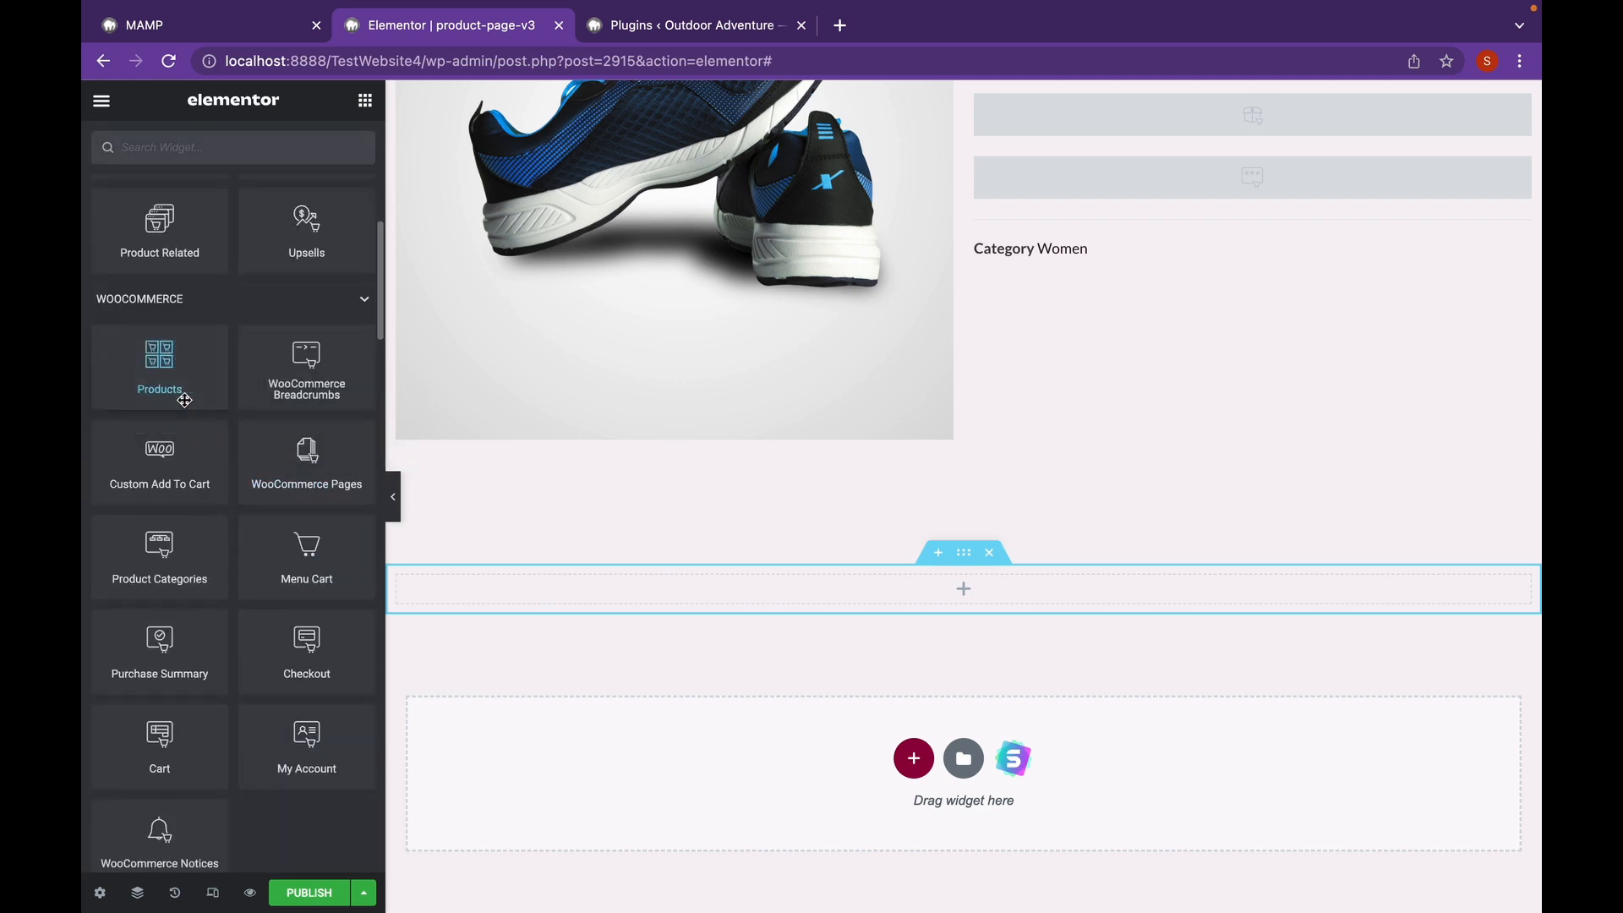
pyautogui.scroll(1, 178, 299)
pyautogui.moveTo(178, 299); pyautogui.dragTo(1026, 585)
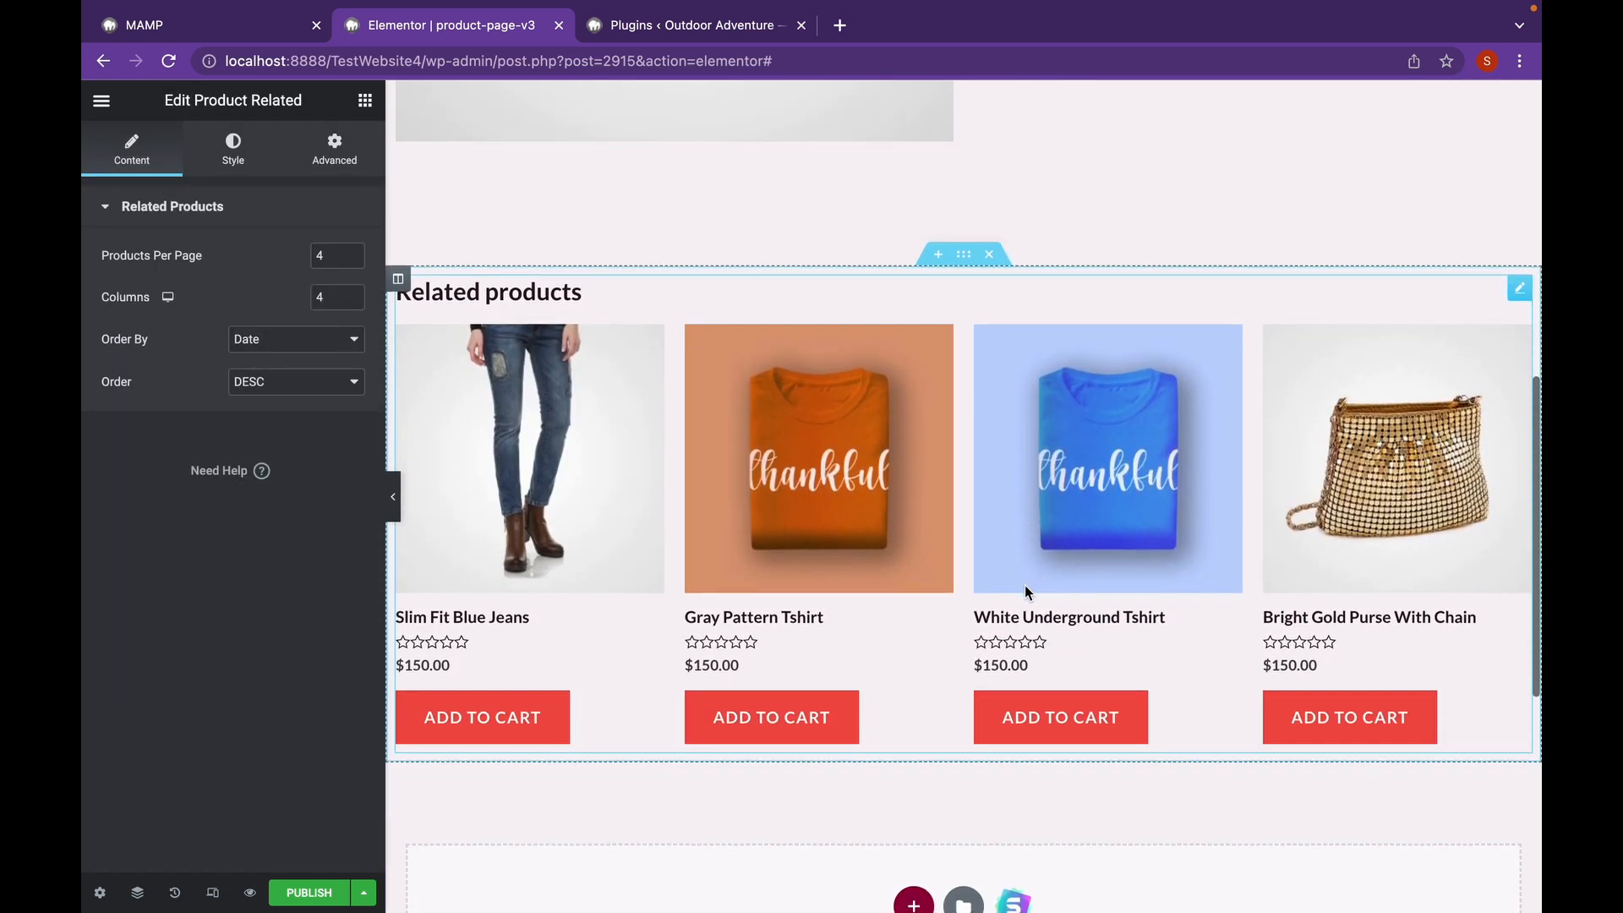
# - Set the related product images' border radius to 28 px on all corners
pyautogui.click(734, 721)
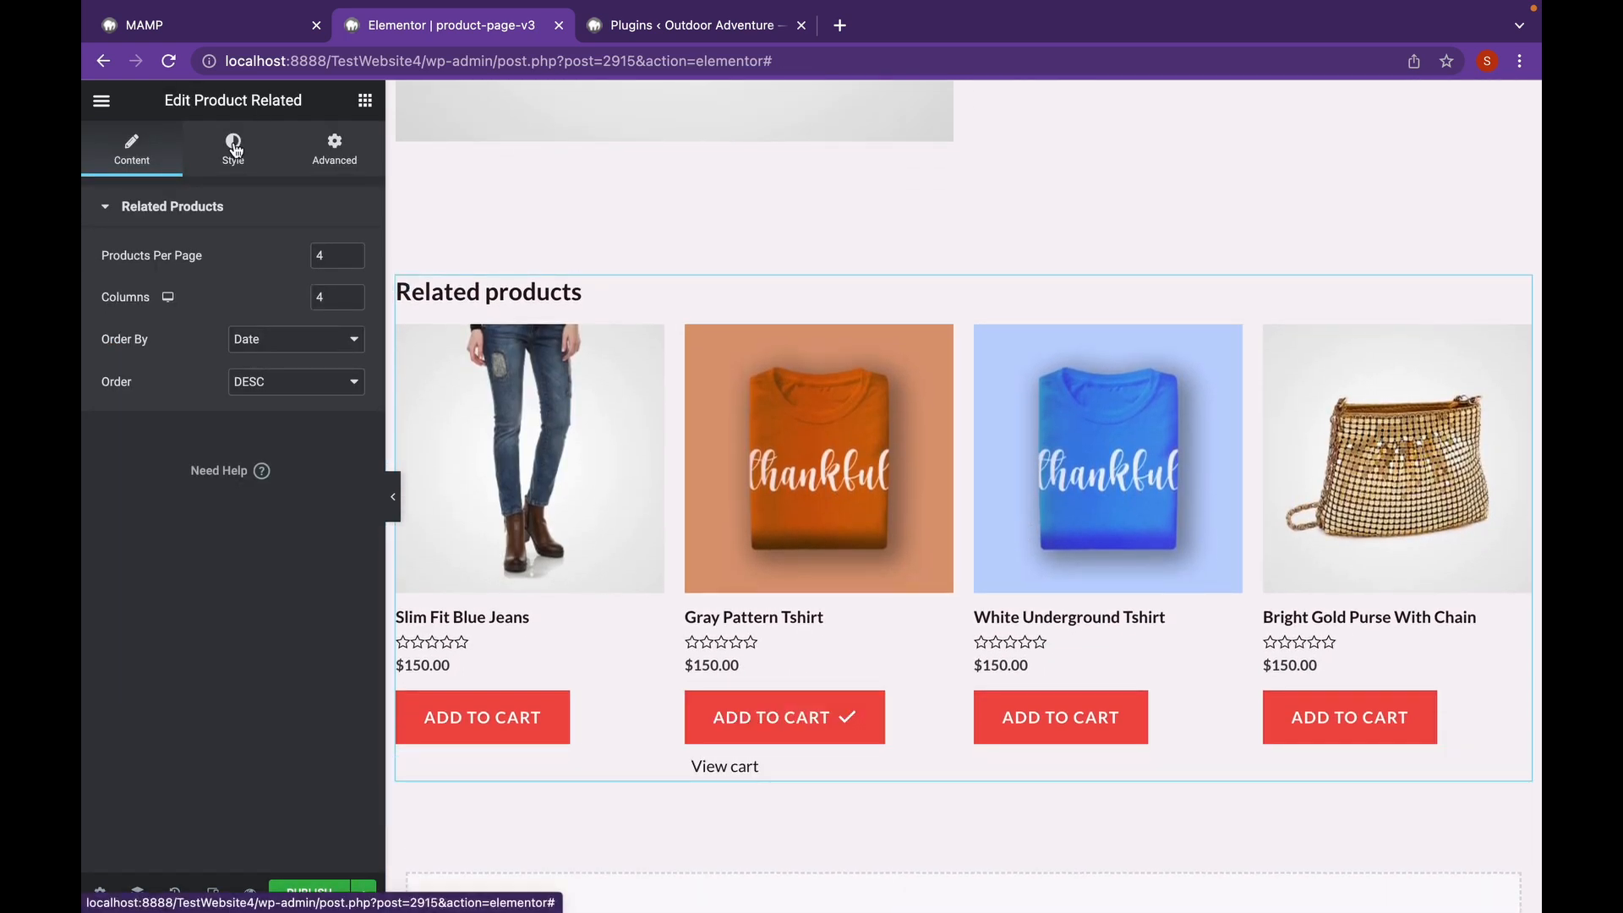
pyautogui.scroll(-1, 743, 541)
pyautogui.scroll(-1, 743, 541)
pyautogui.click(234, 149)
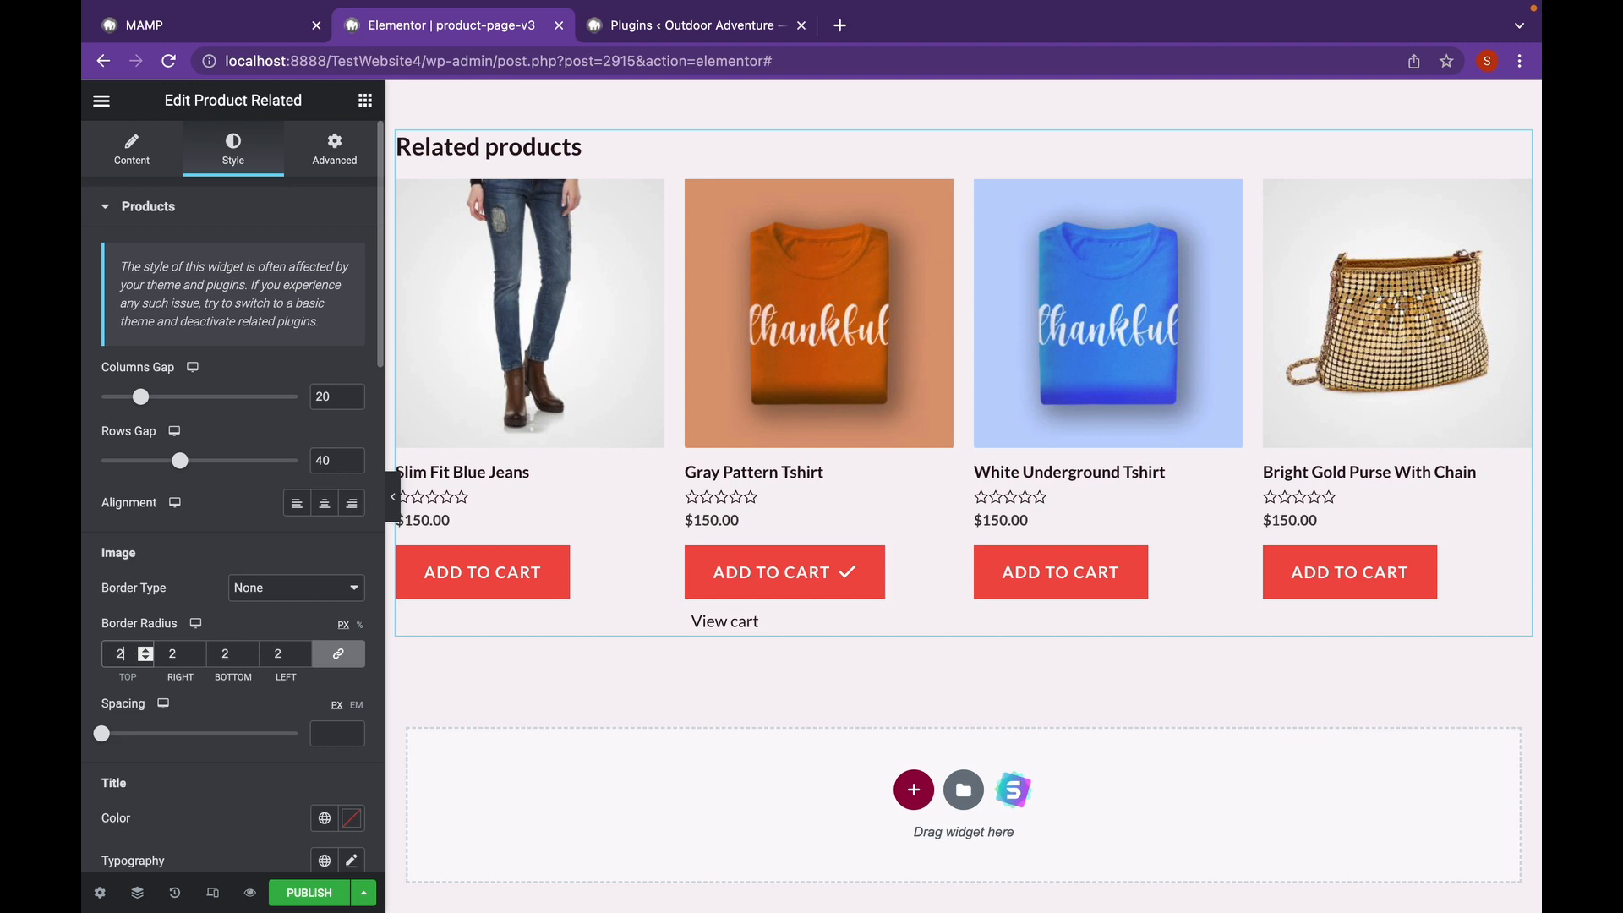
pyautogui.write('9')
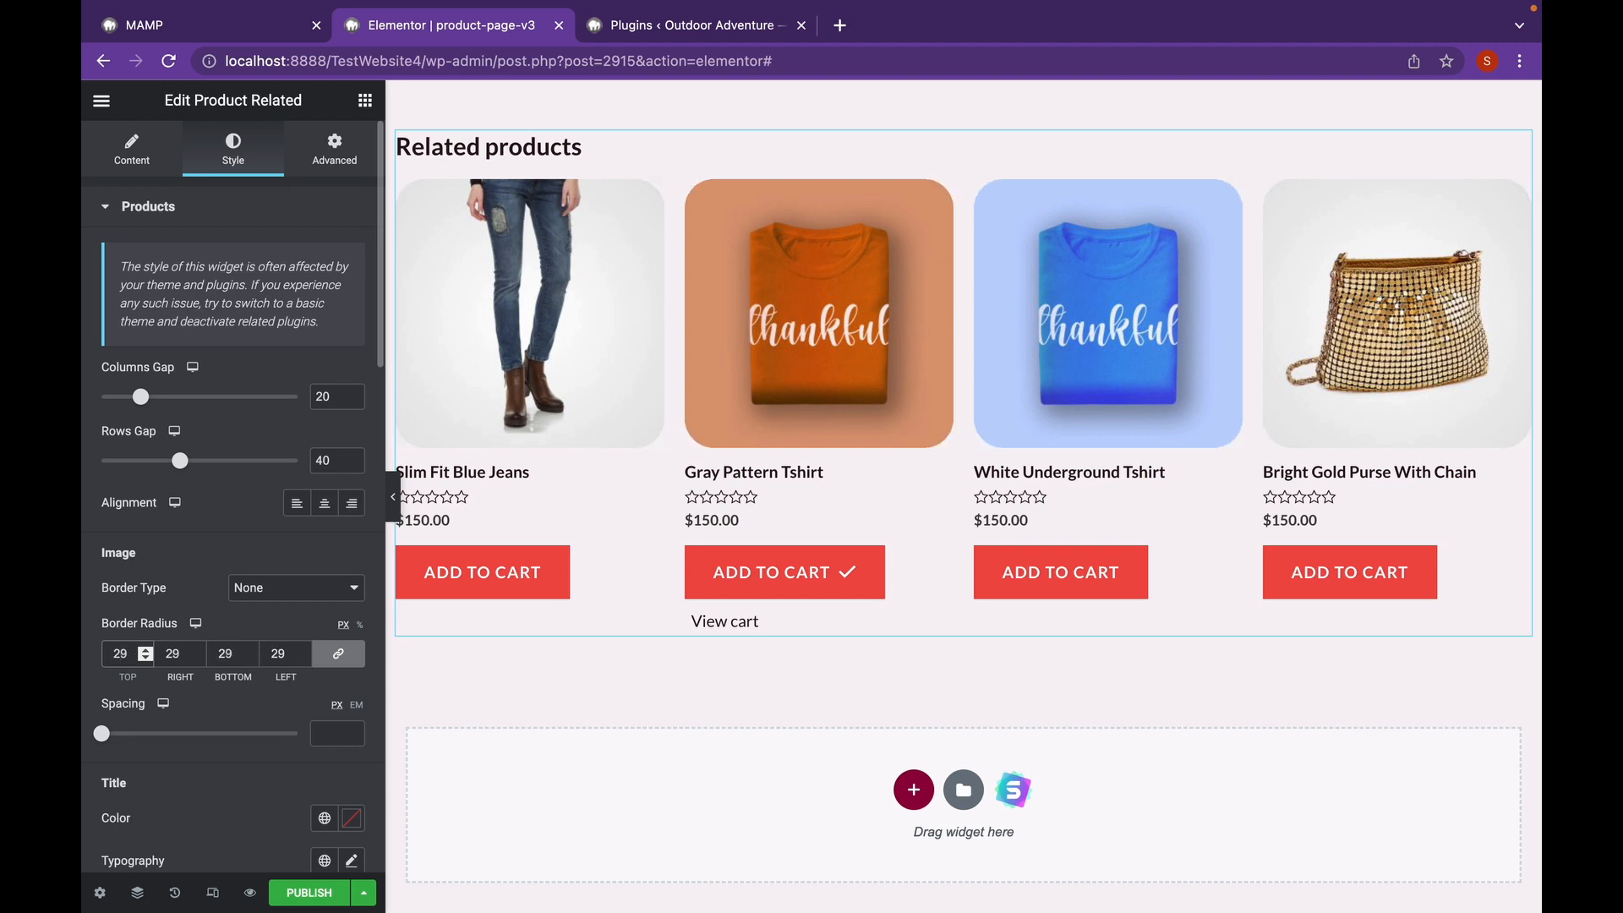
pyautogui.scroll(-3, 127, 654)
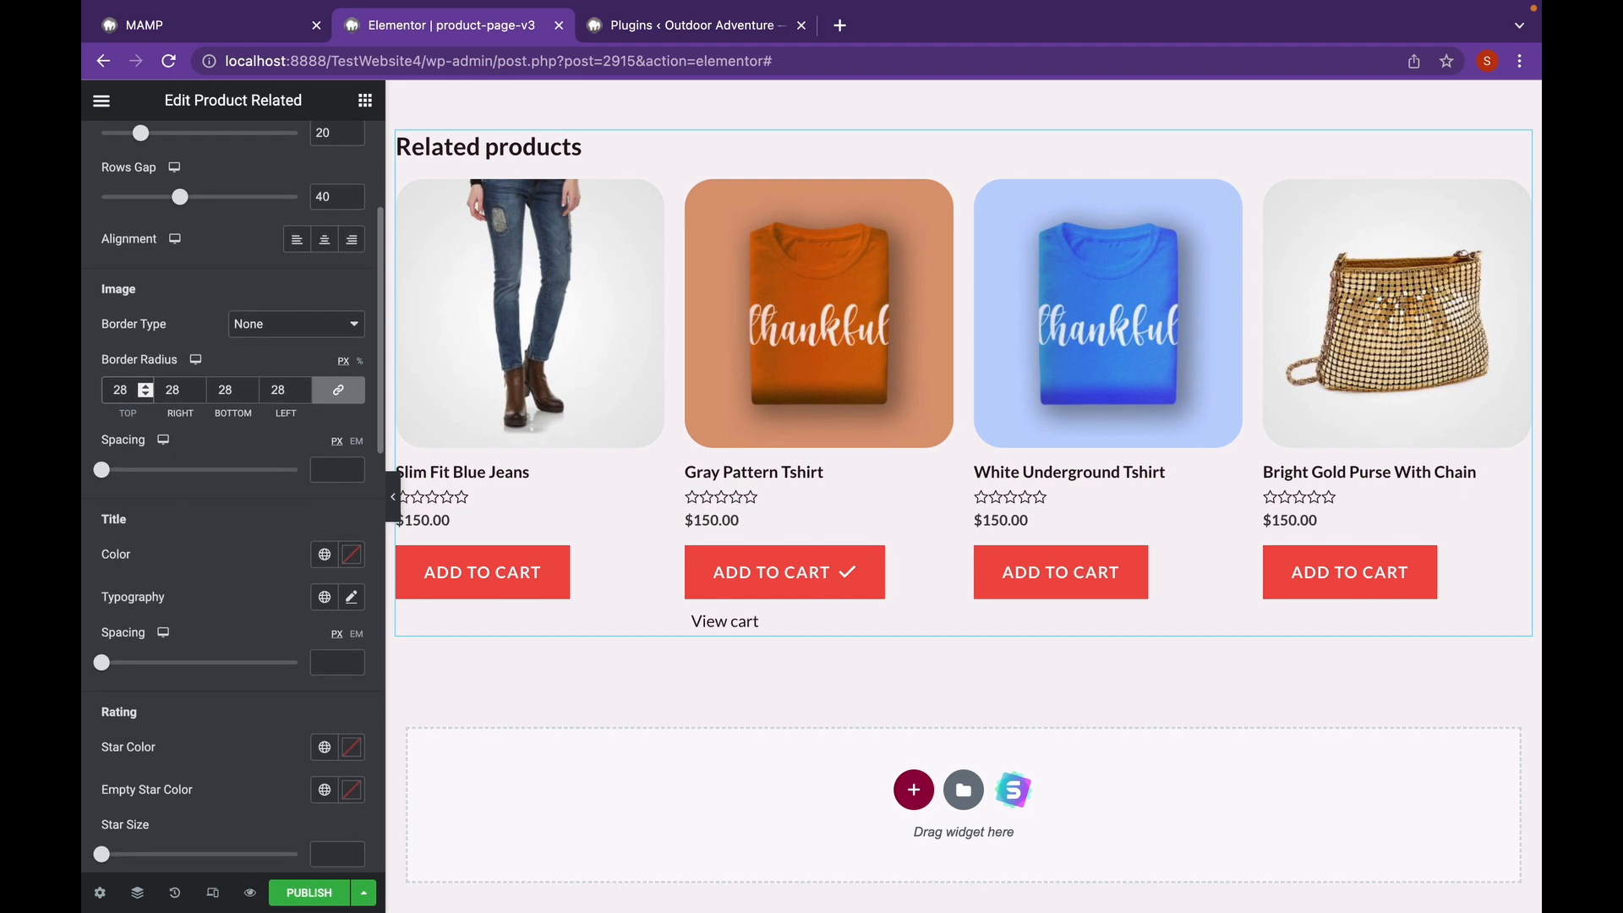
pyautogui.scroll(-3, 204, 588)
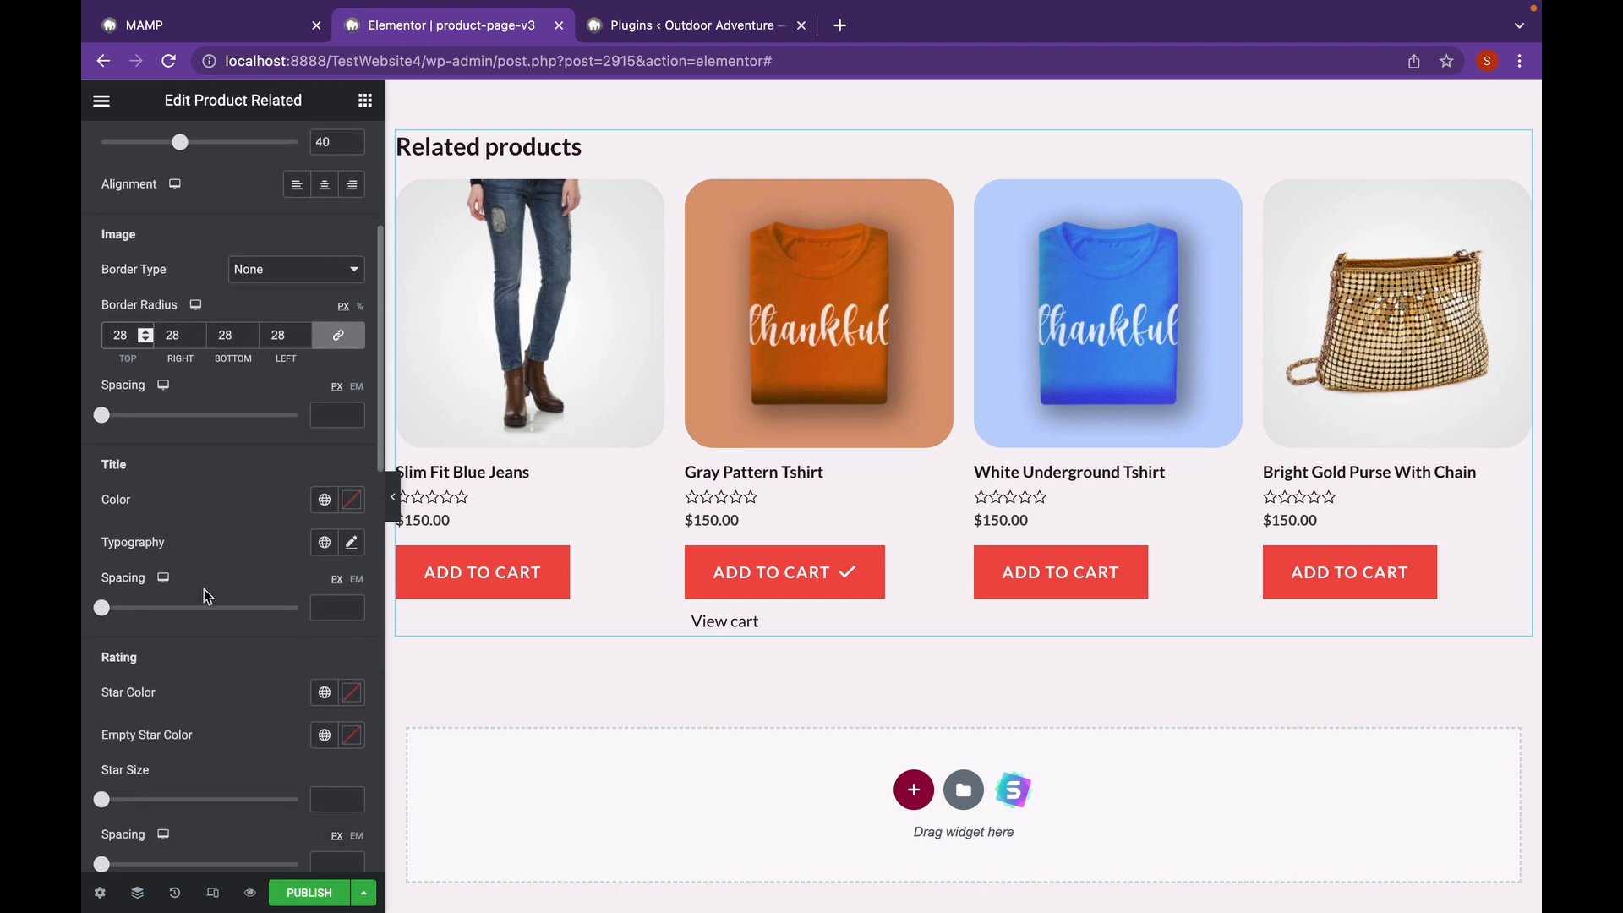
pyautogui.scroll(-8, 204, 589)
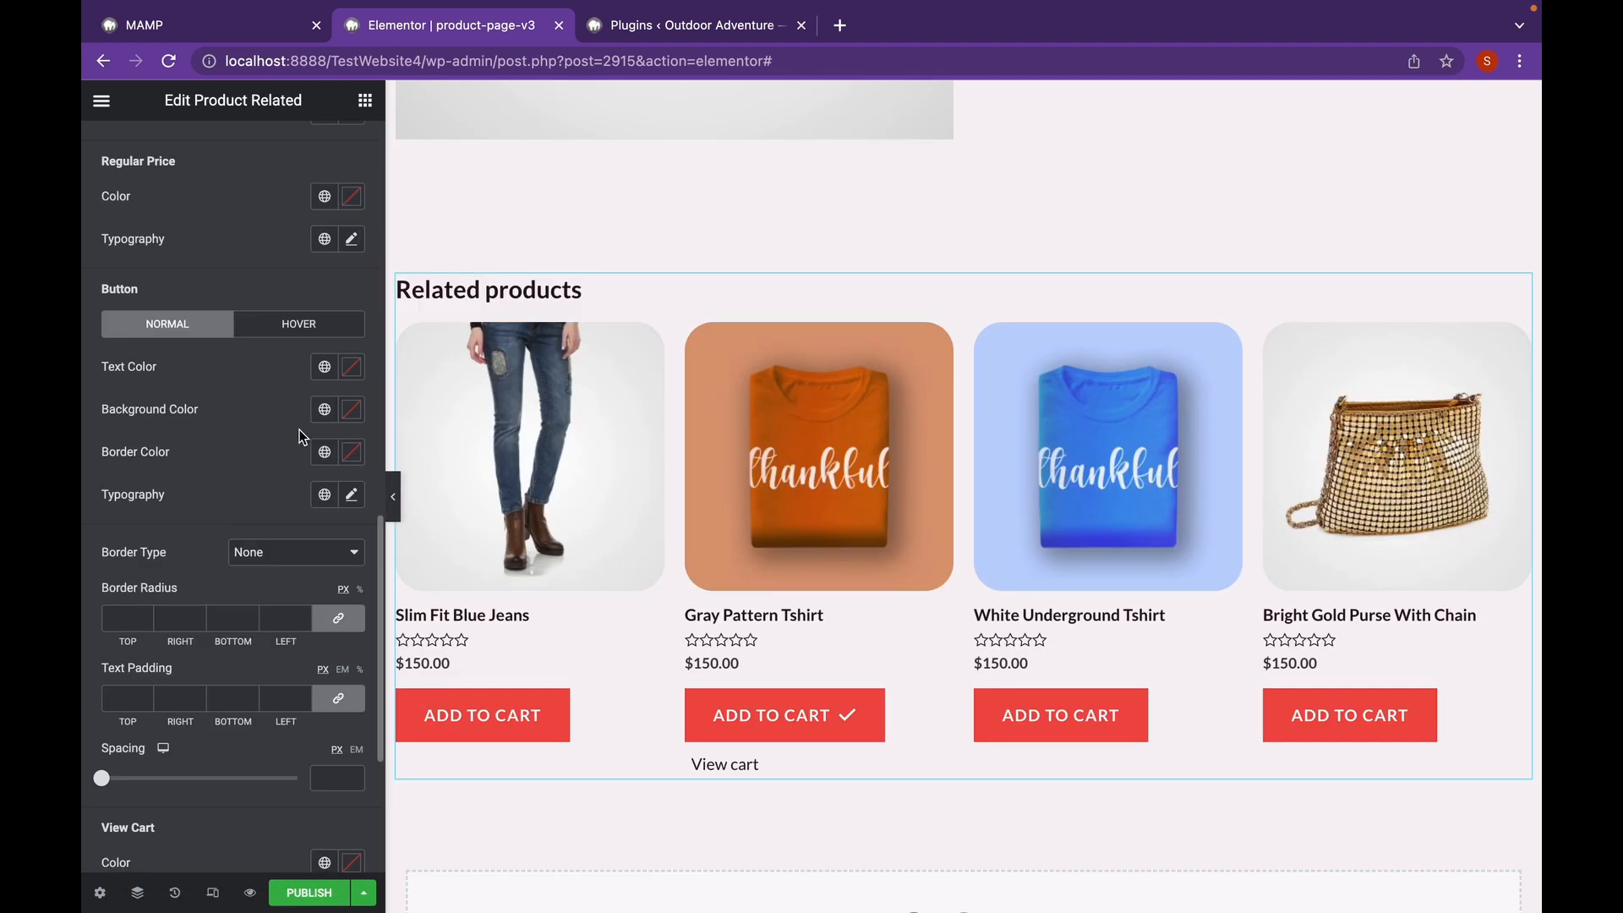
pyautogui.click(348, 377)
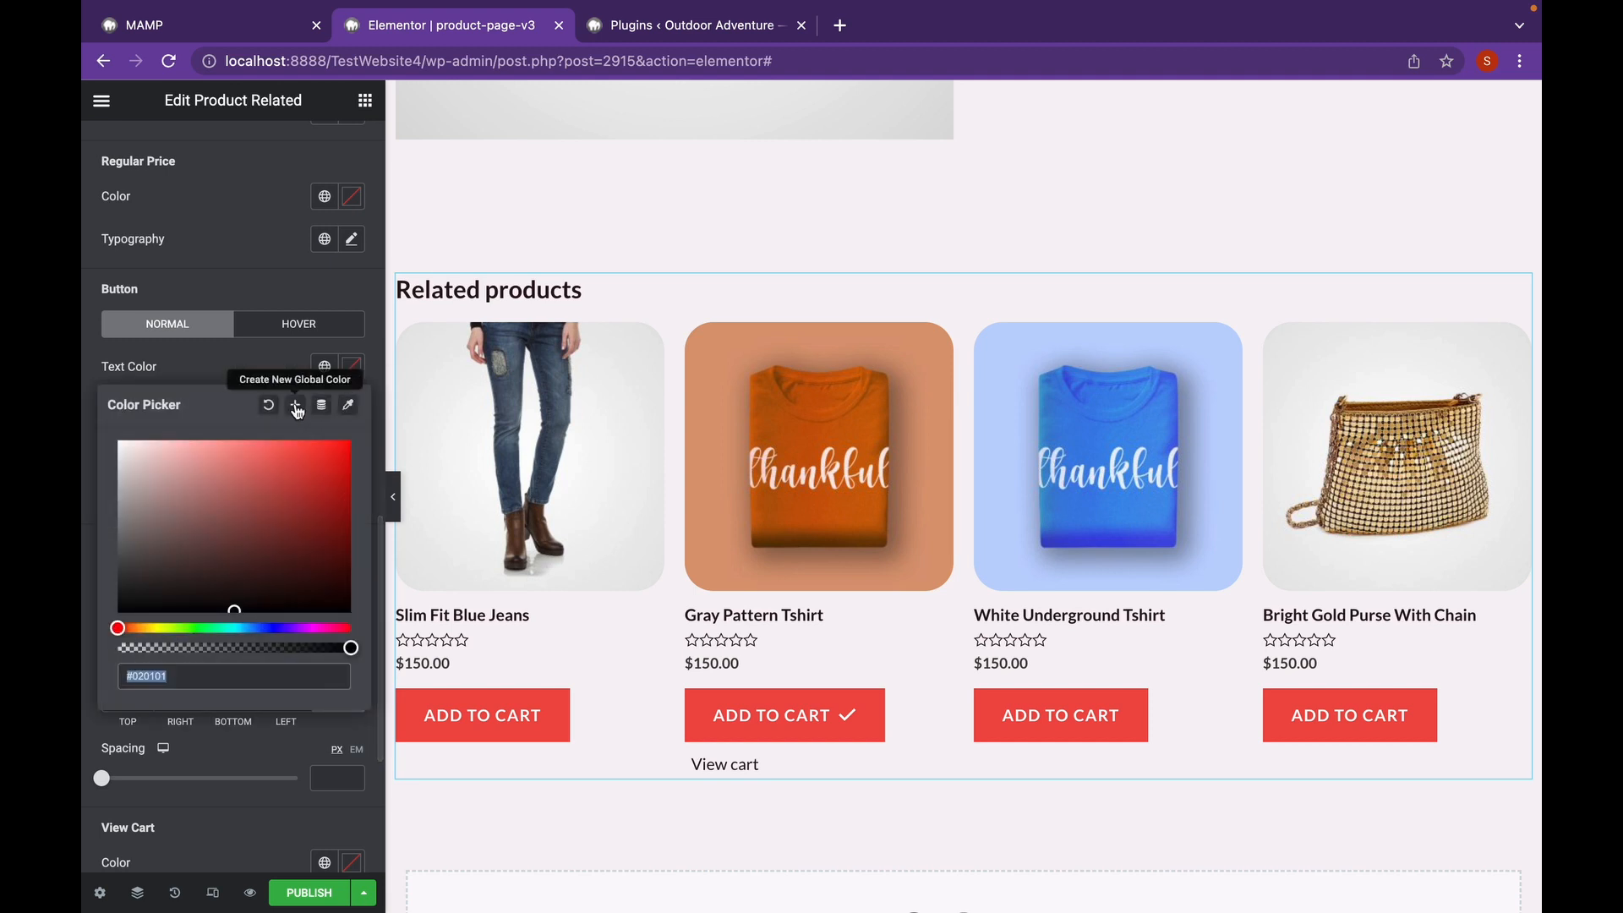
pyautogui.click(258, 366)
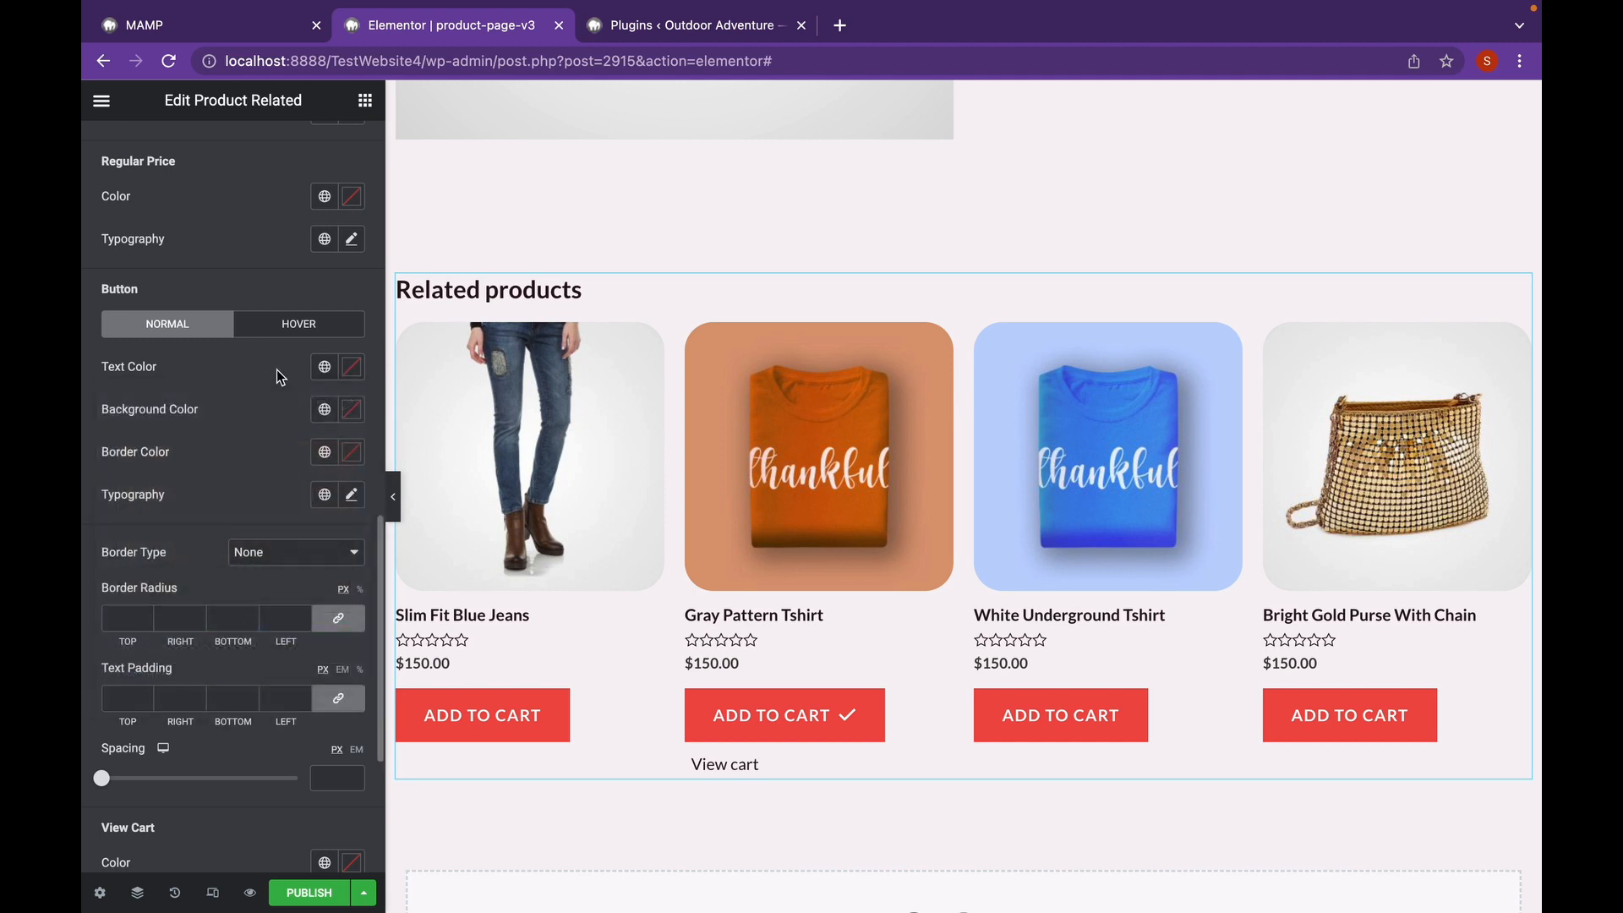
# - Set the related products' button background color to purple #9E1FFF and the button border radius to 25 px on all corners
pyautogui.click(351, 410)
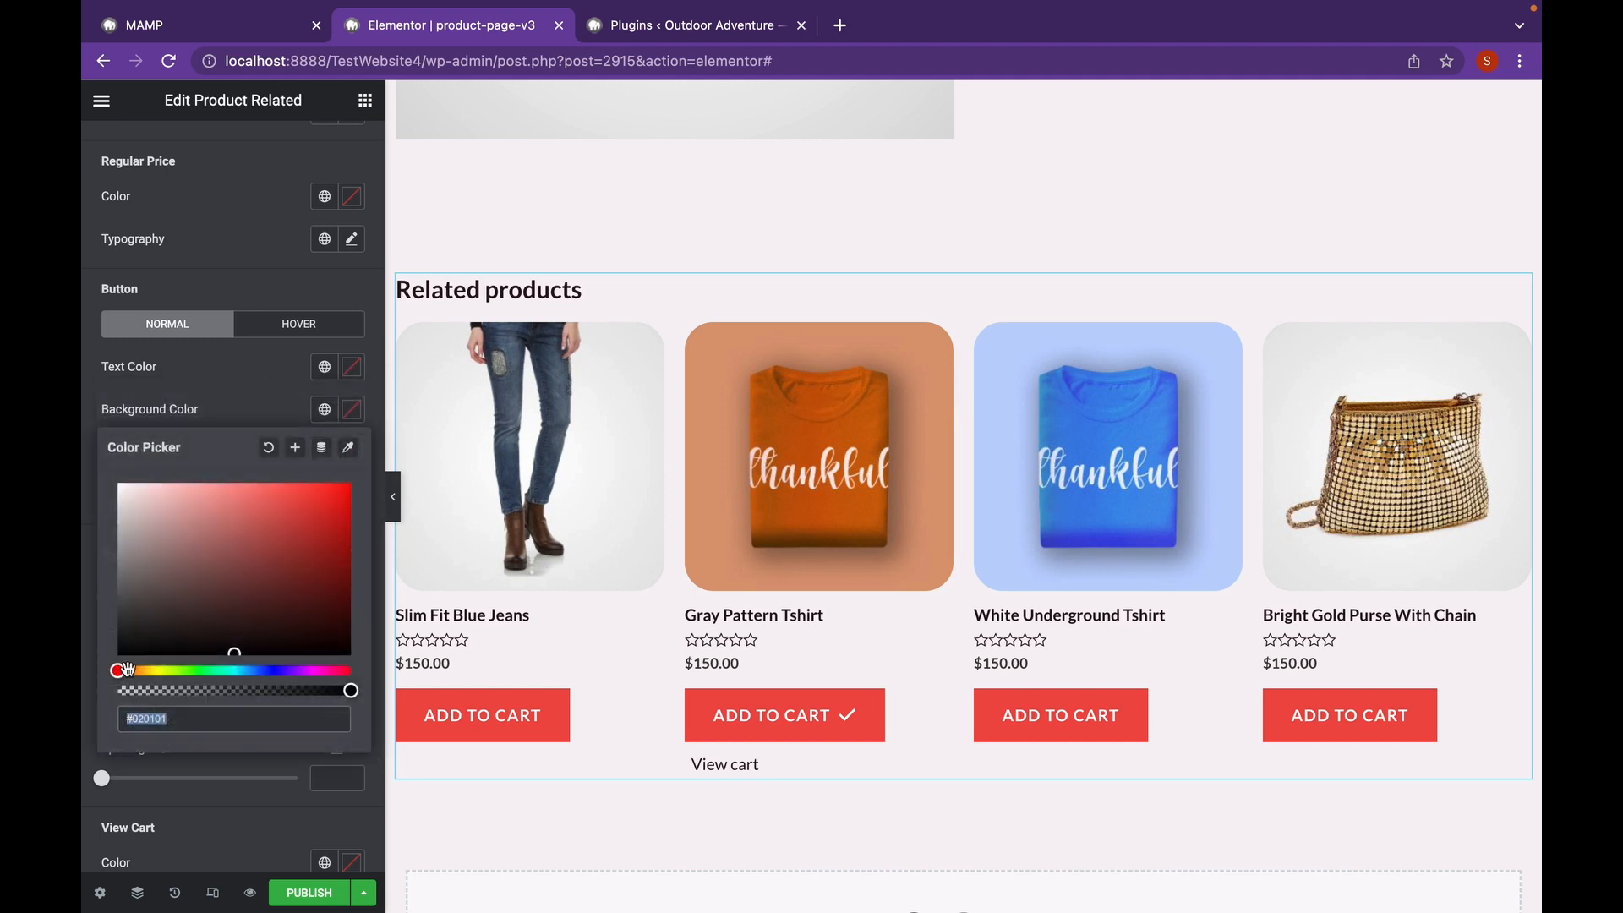
pyautogui.moveTo(127, 670); pyautogui.dragTo(295, 668)
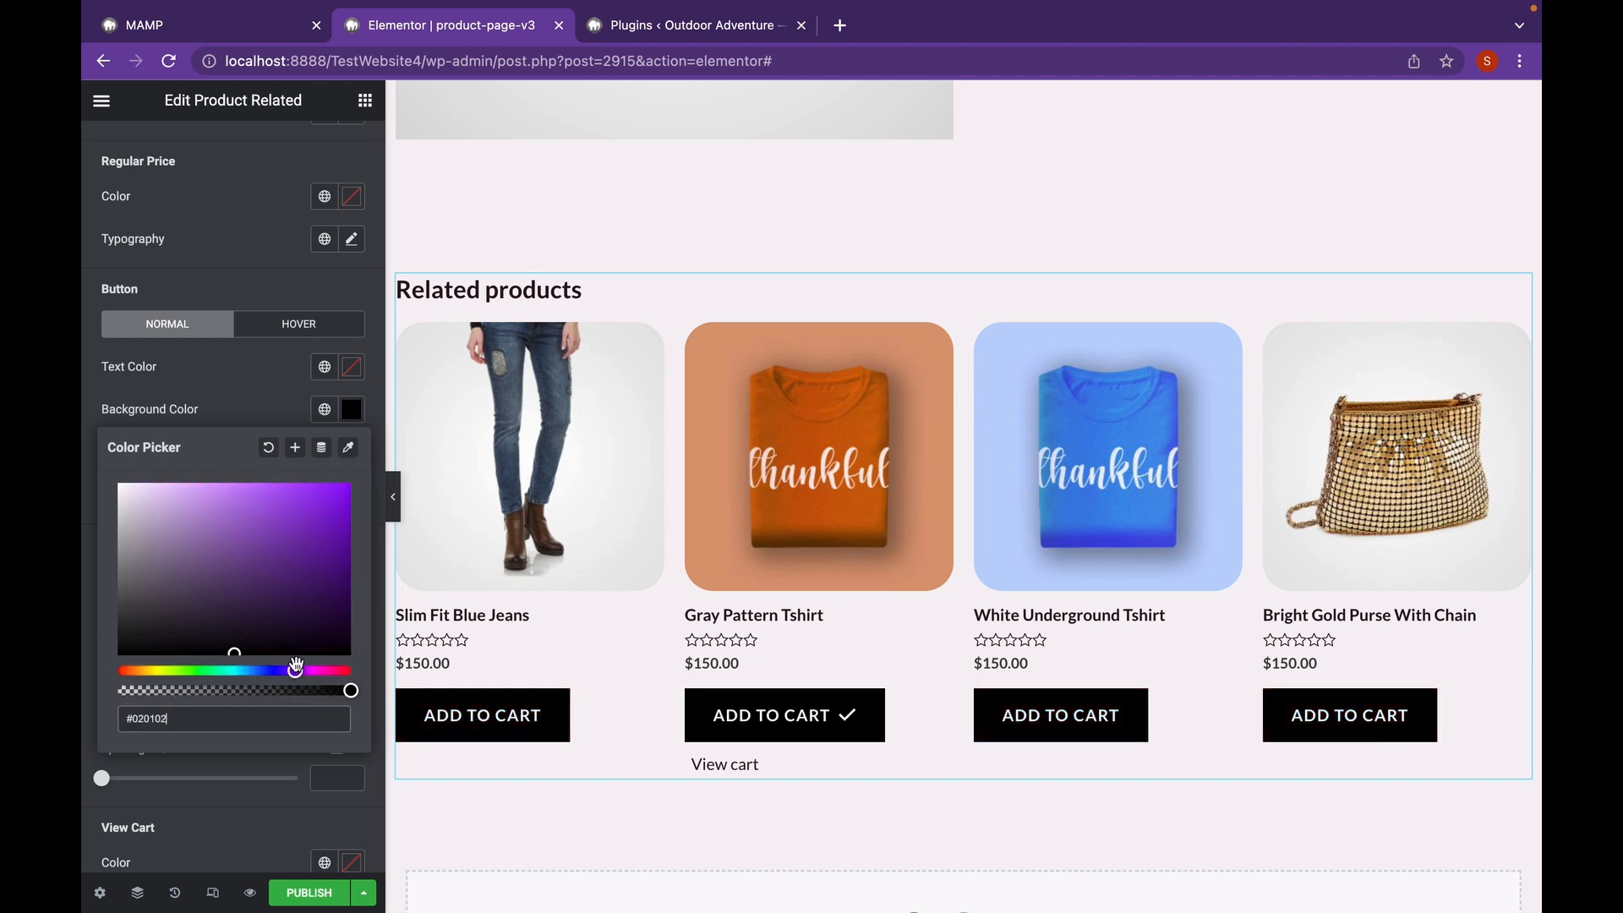
pyautogui.moveTo(224, 617)
pyautogui.mouseDown()
pyautogui.moveTo(225, 583)
pyautogui.moveTo(325, 484)
pyautogui.mouseUp()
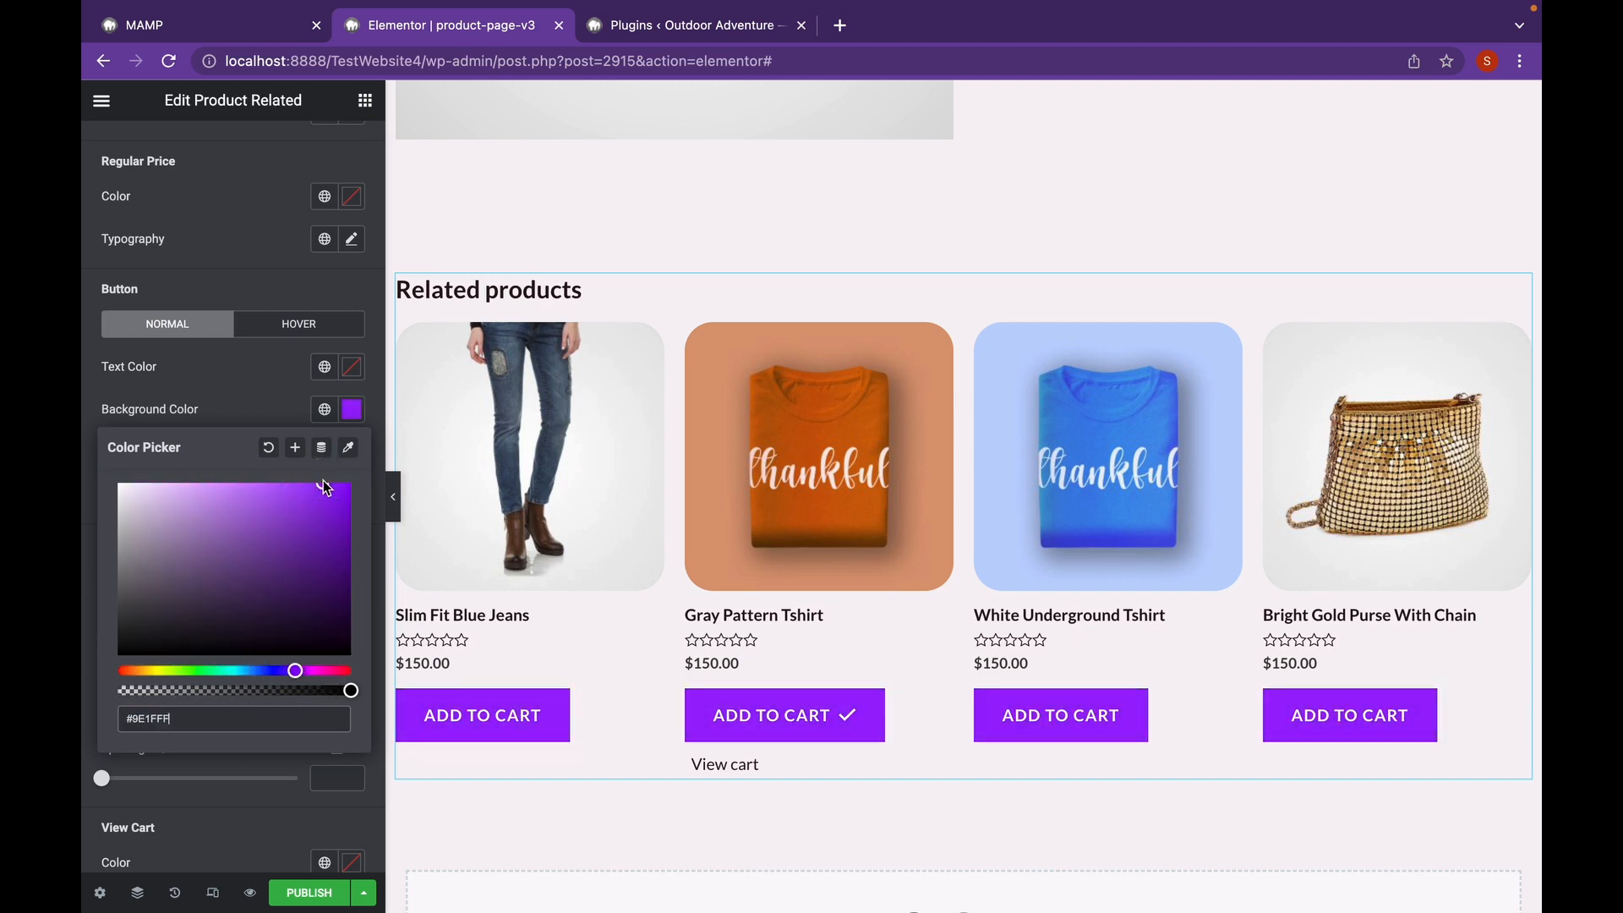
pyautogui.click(265, 411)
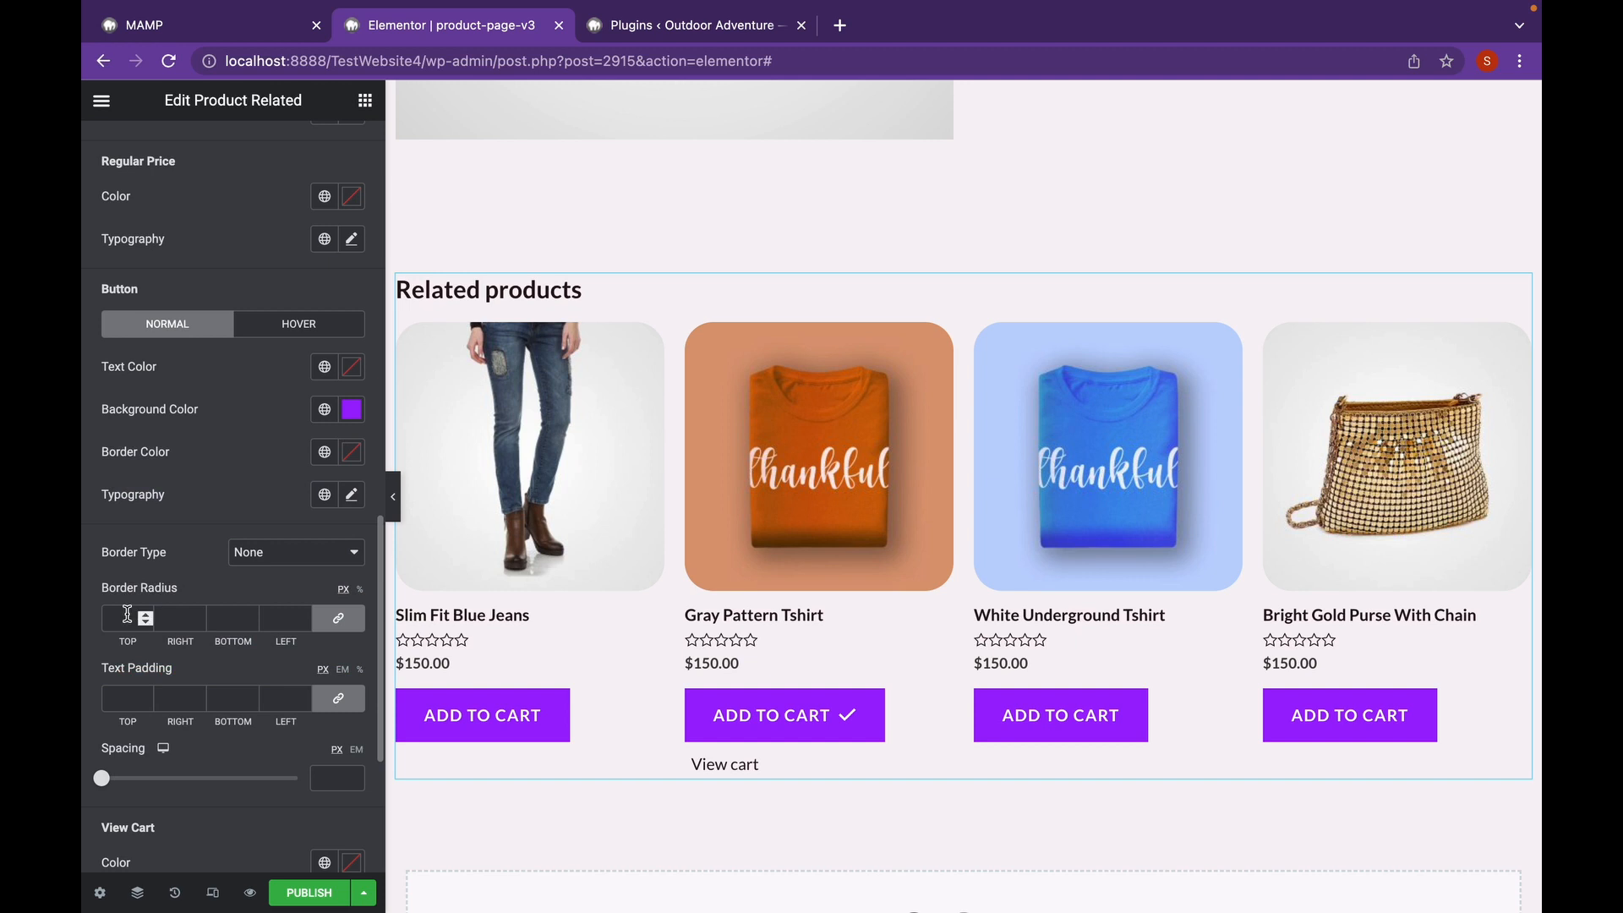
pyautogui.write('25')
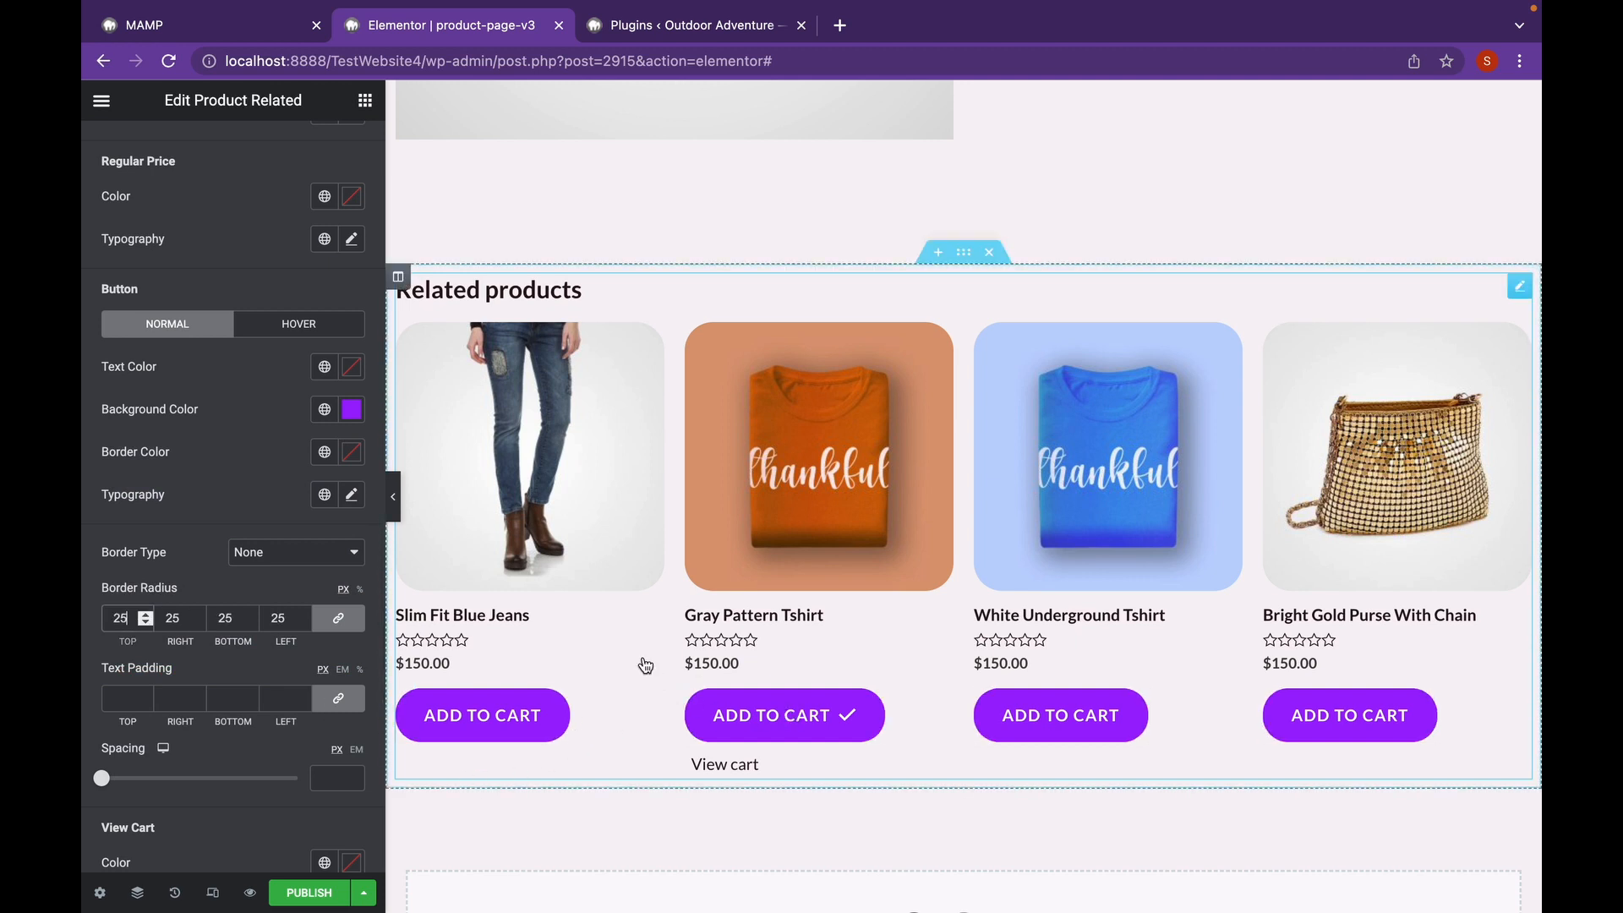
# - Preview the full page without the editing panel, checking the product details and the related products section, and return to editing
pyautogui.click(394, 496)
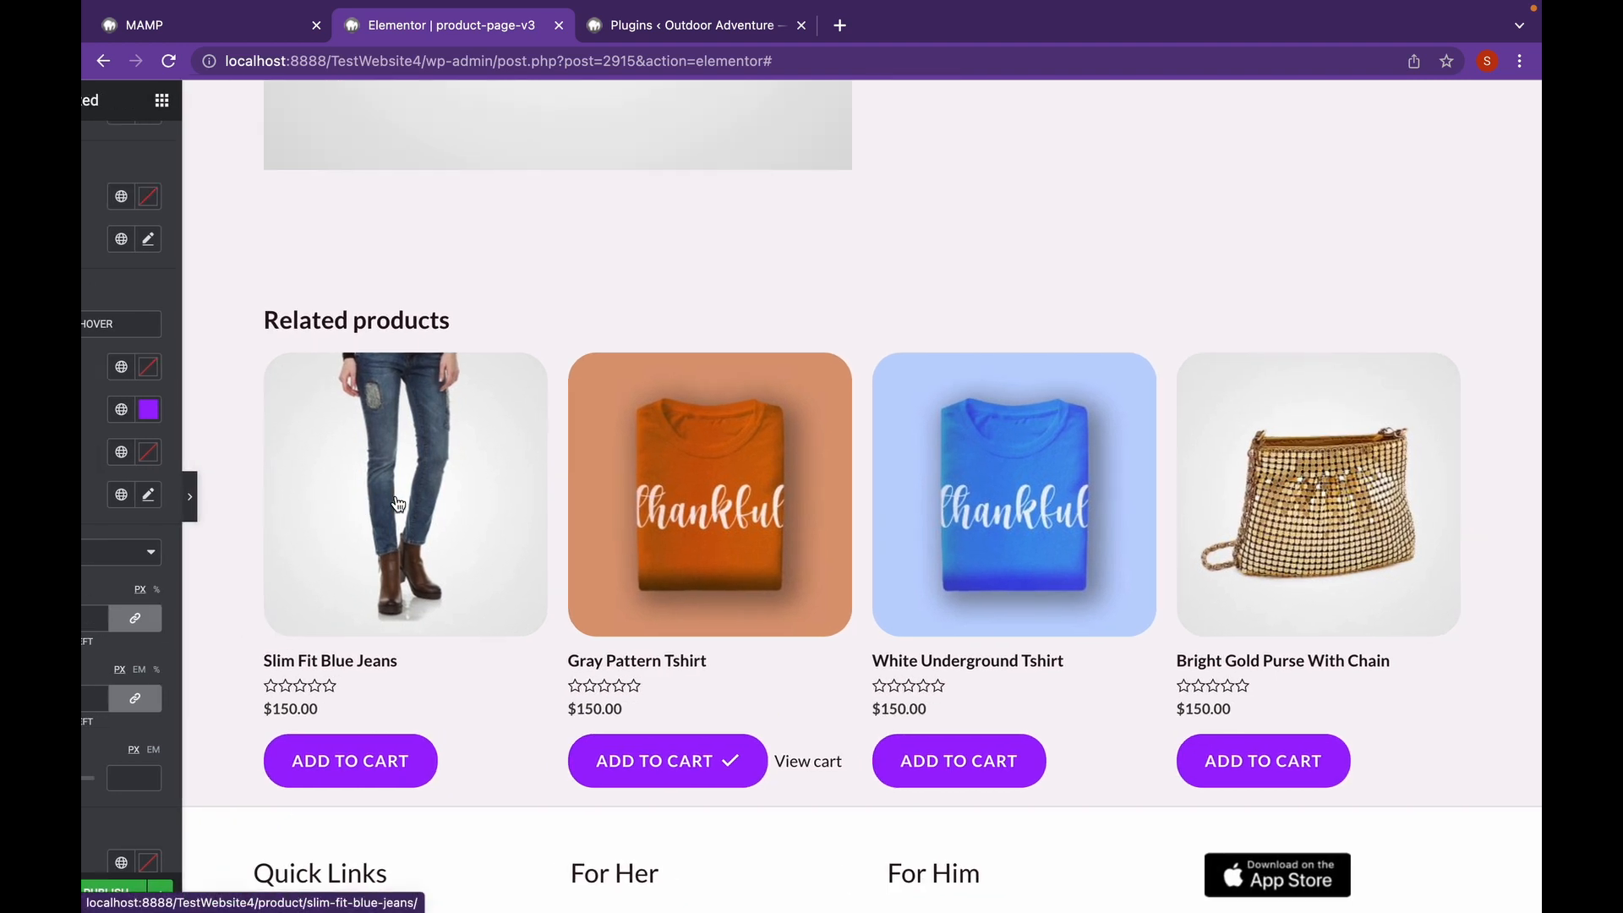
pyautogui.scroll(10, 885, 577)
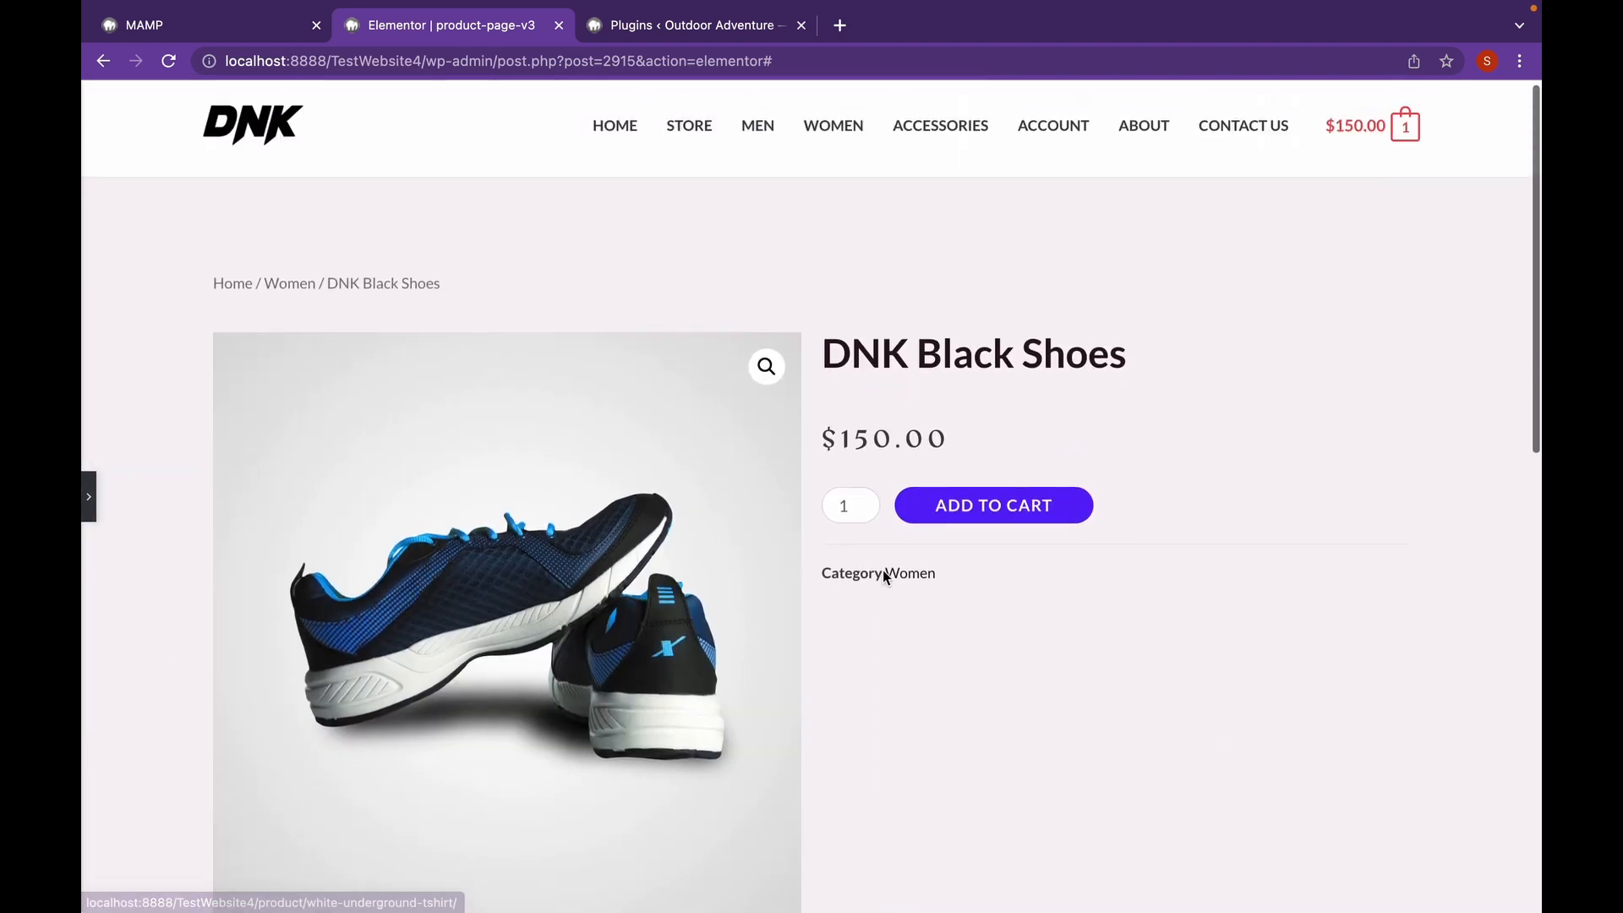
pyautogui.scroll(-3, 883, 570)
pyautogui.scroll(-1, 894, 414)
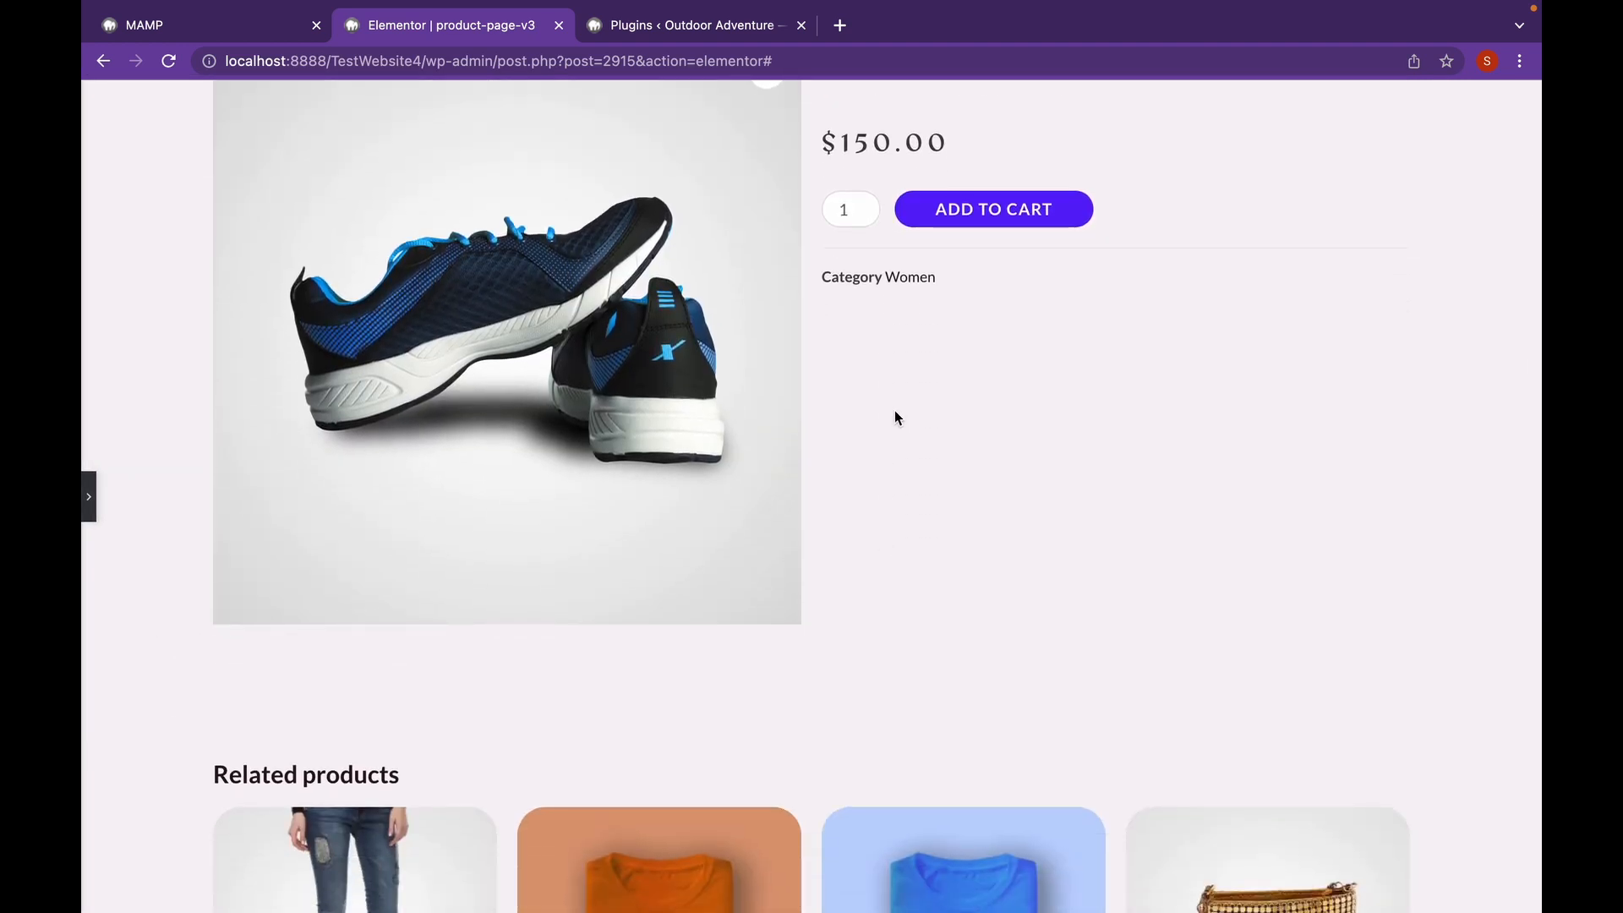
pyautogui.scroll(-5, 894, 414)
pyautogui.scroll(2, 896, 418)
pyautogui.scroll(3, 897, 419)
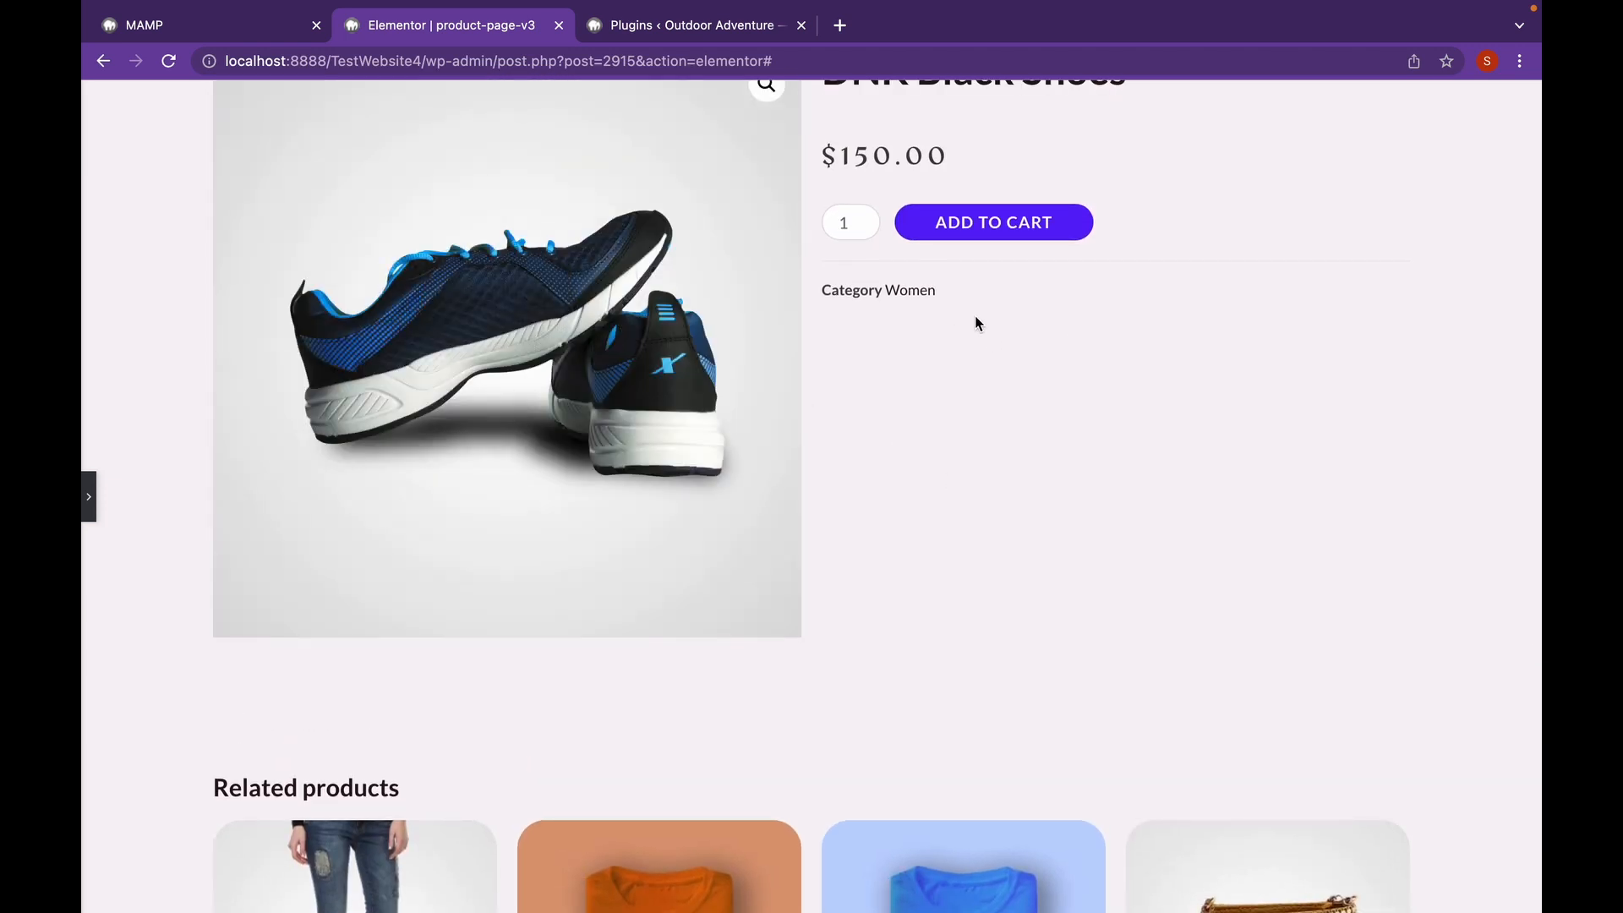
pyautogui.scroll(3, 975, 324)
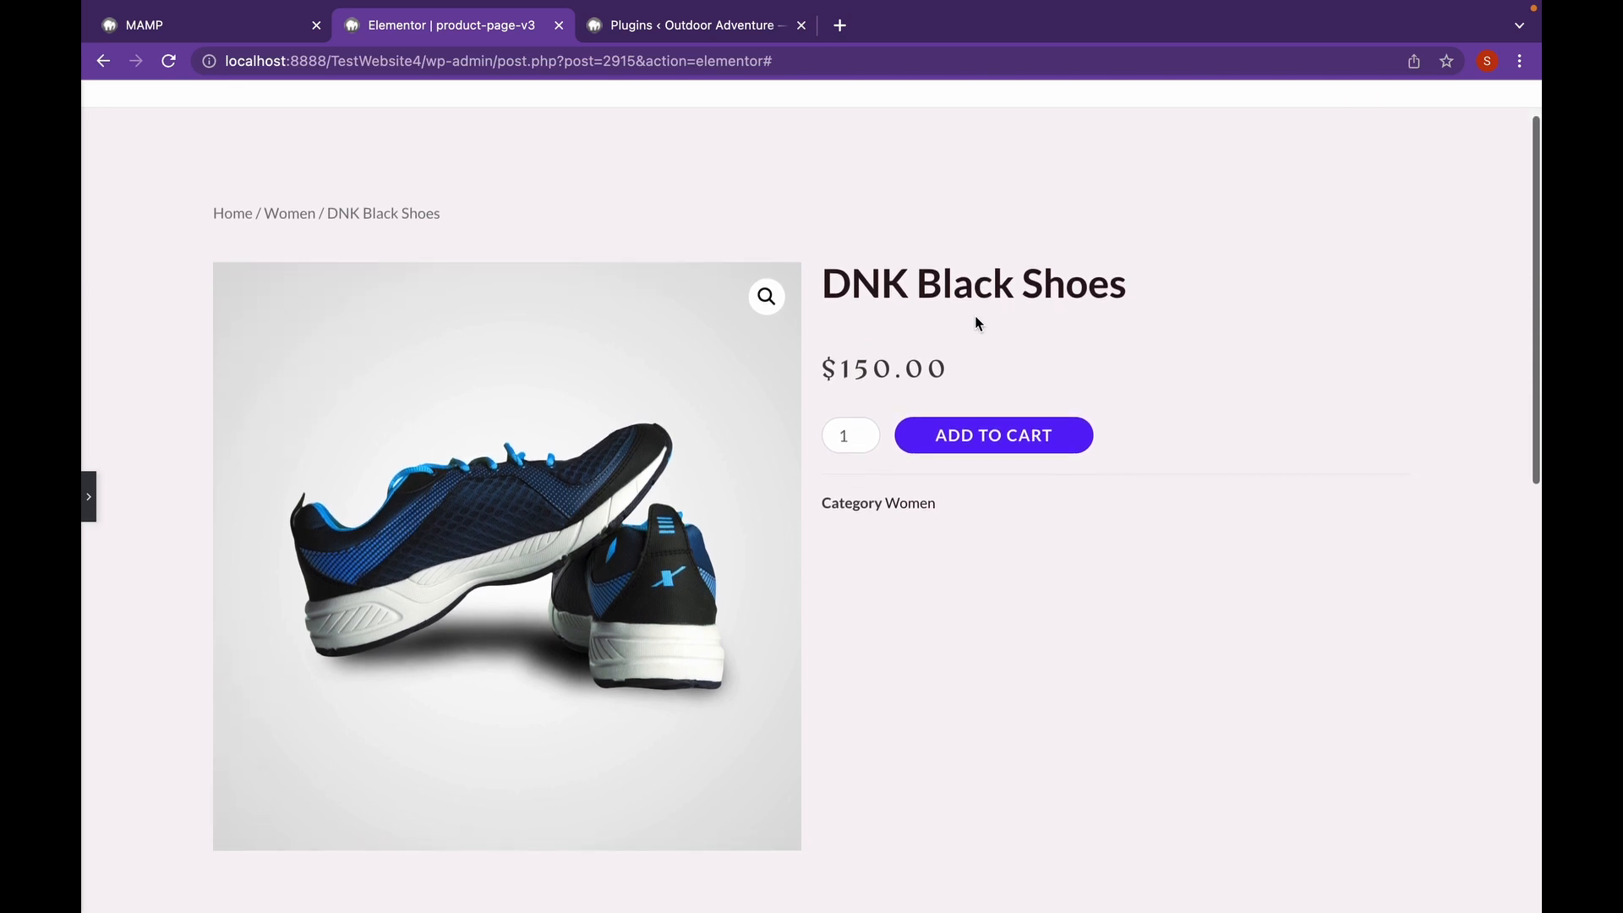
pyautogui.scroll(-4, 976, 324)
pyautogui.scroll(-6, 975, 317)
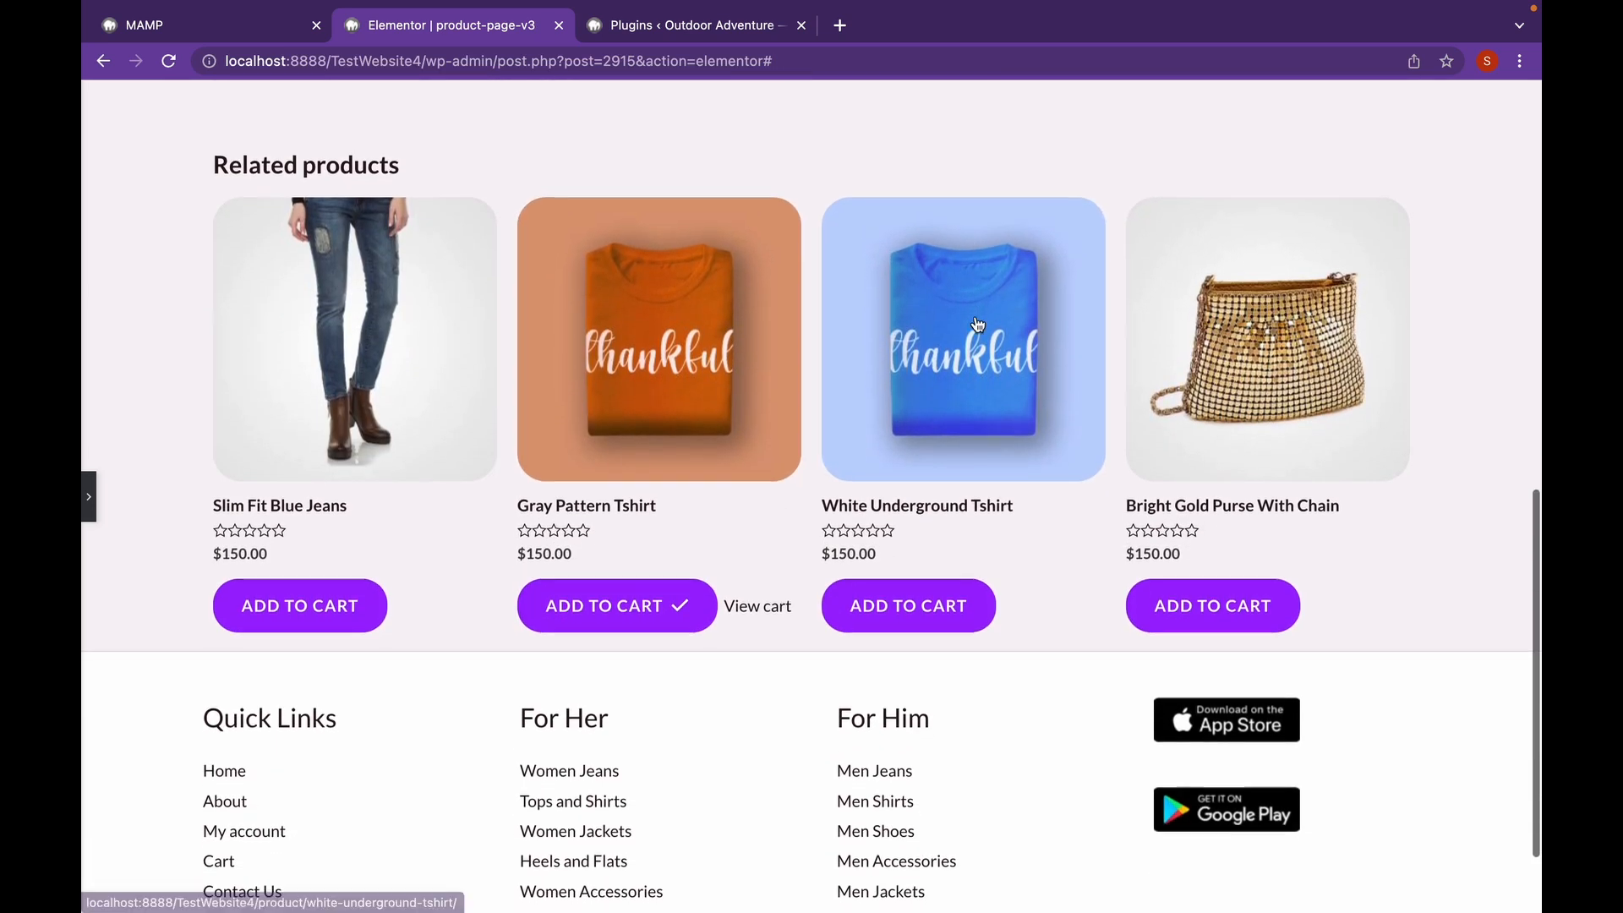
pyautogui.scroll(11, 649, 405)
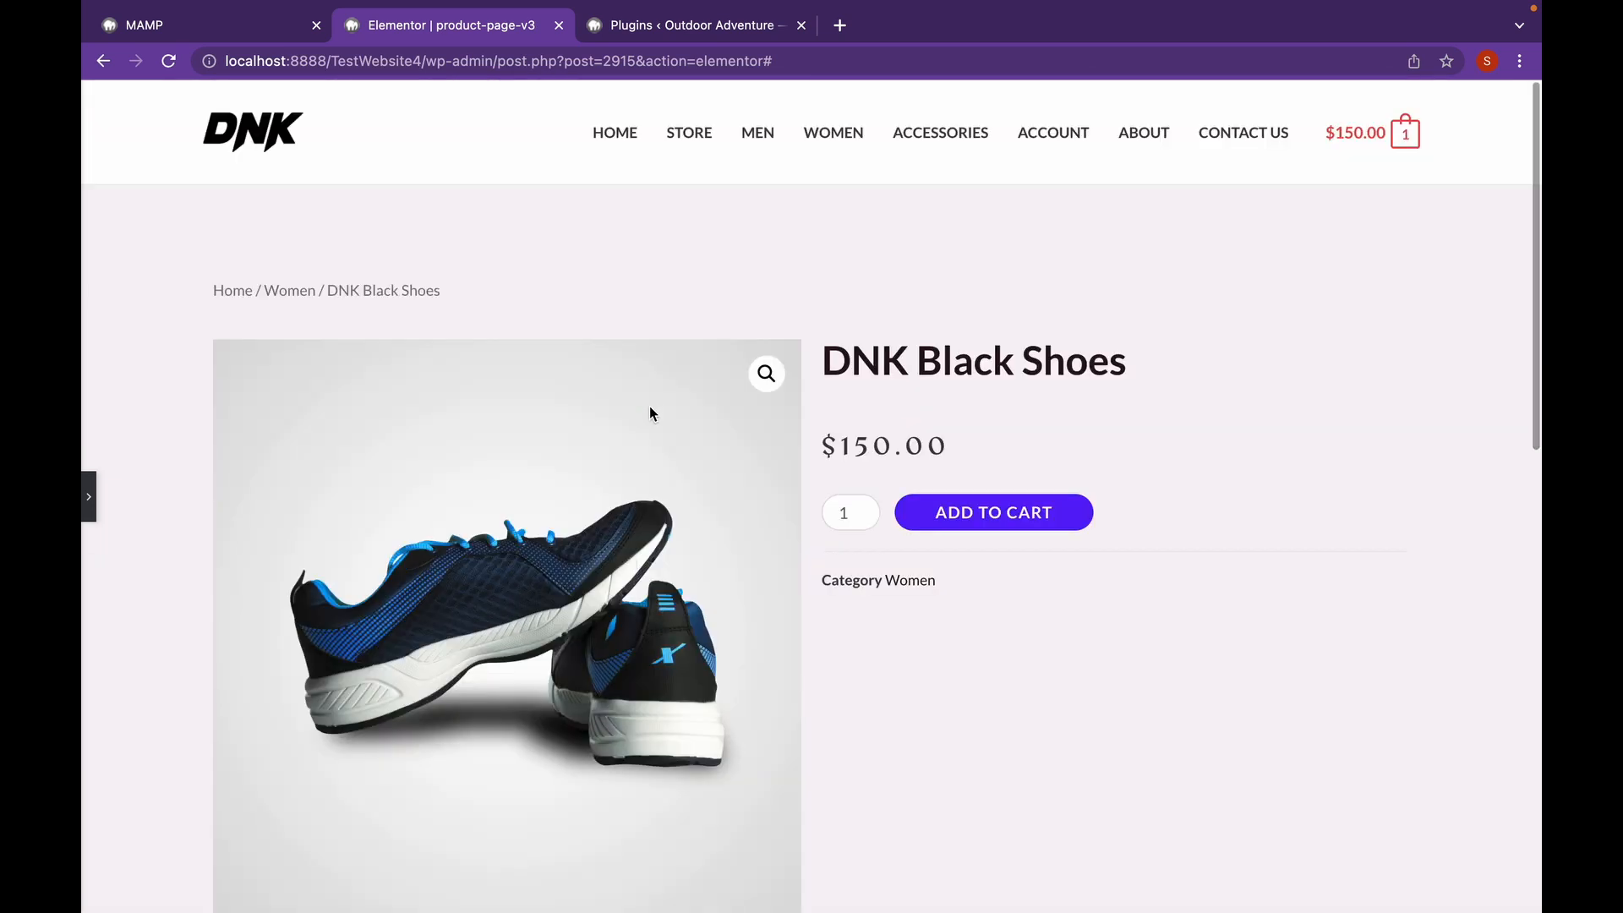
pyautogui.scroll(-4, 649, 413)
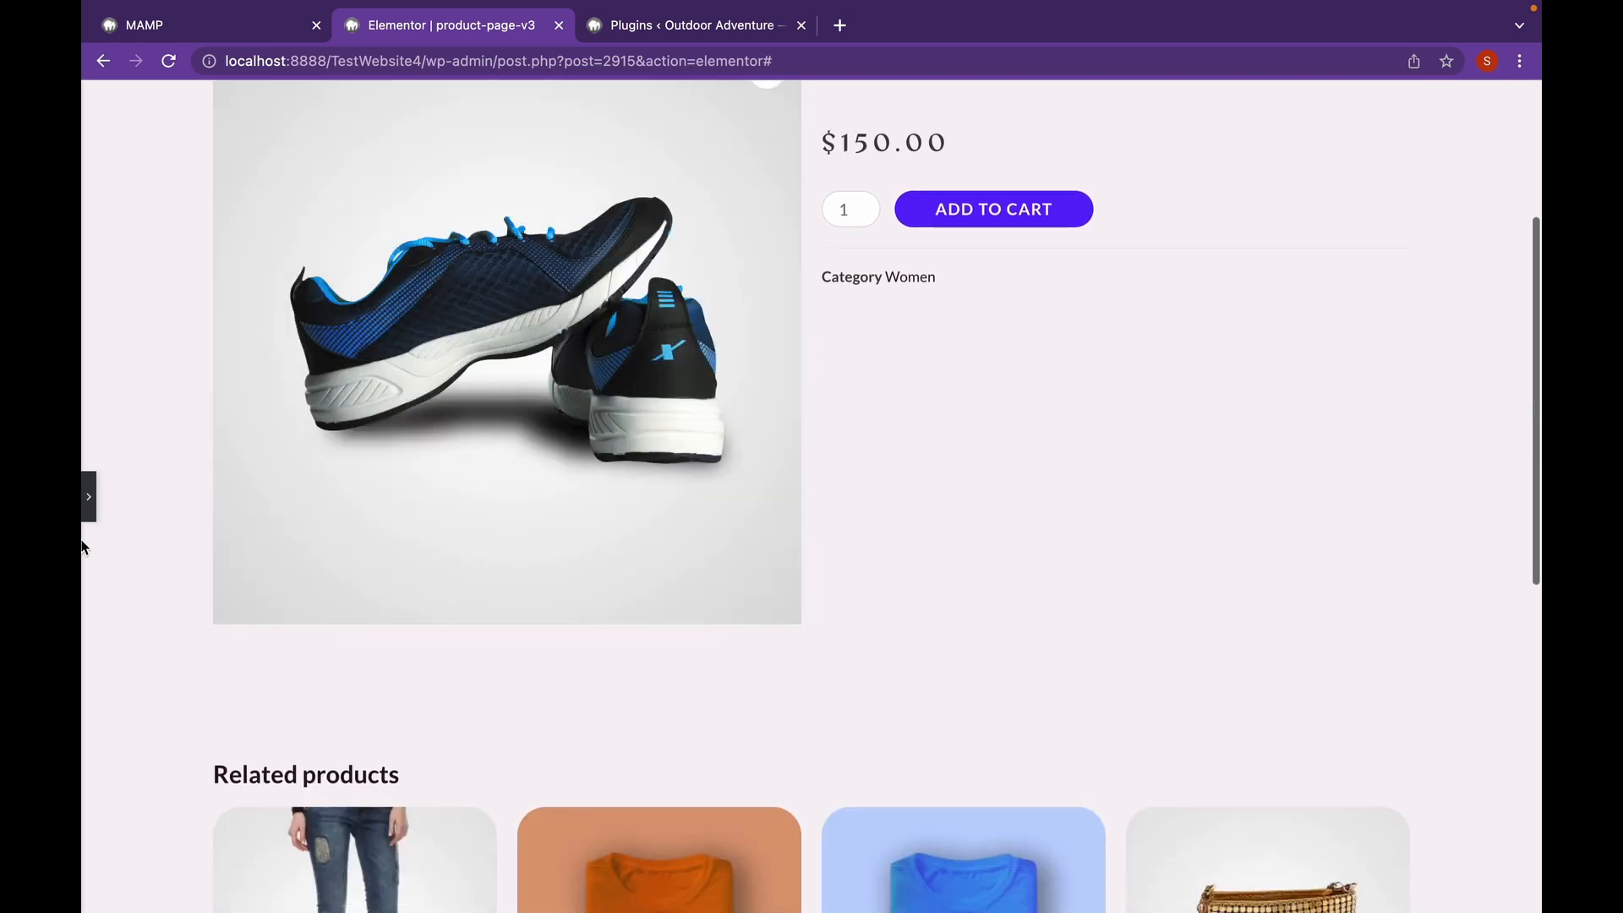
pyautogui.click(85, 506)
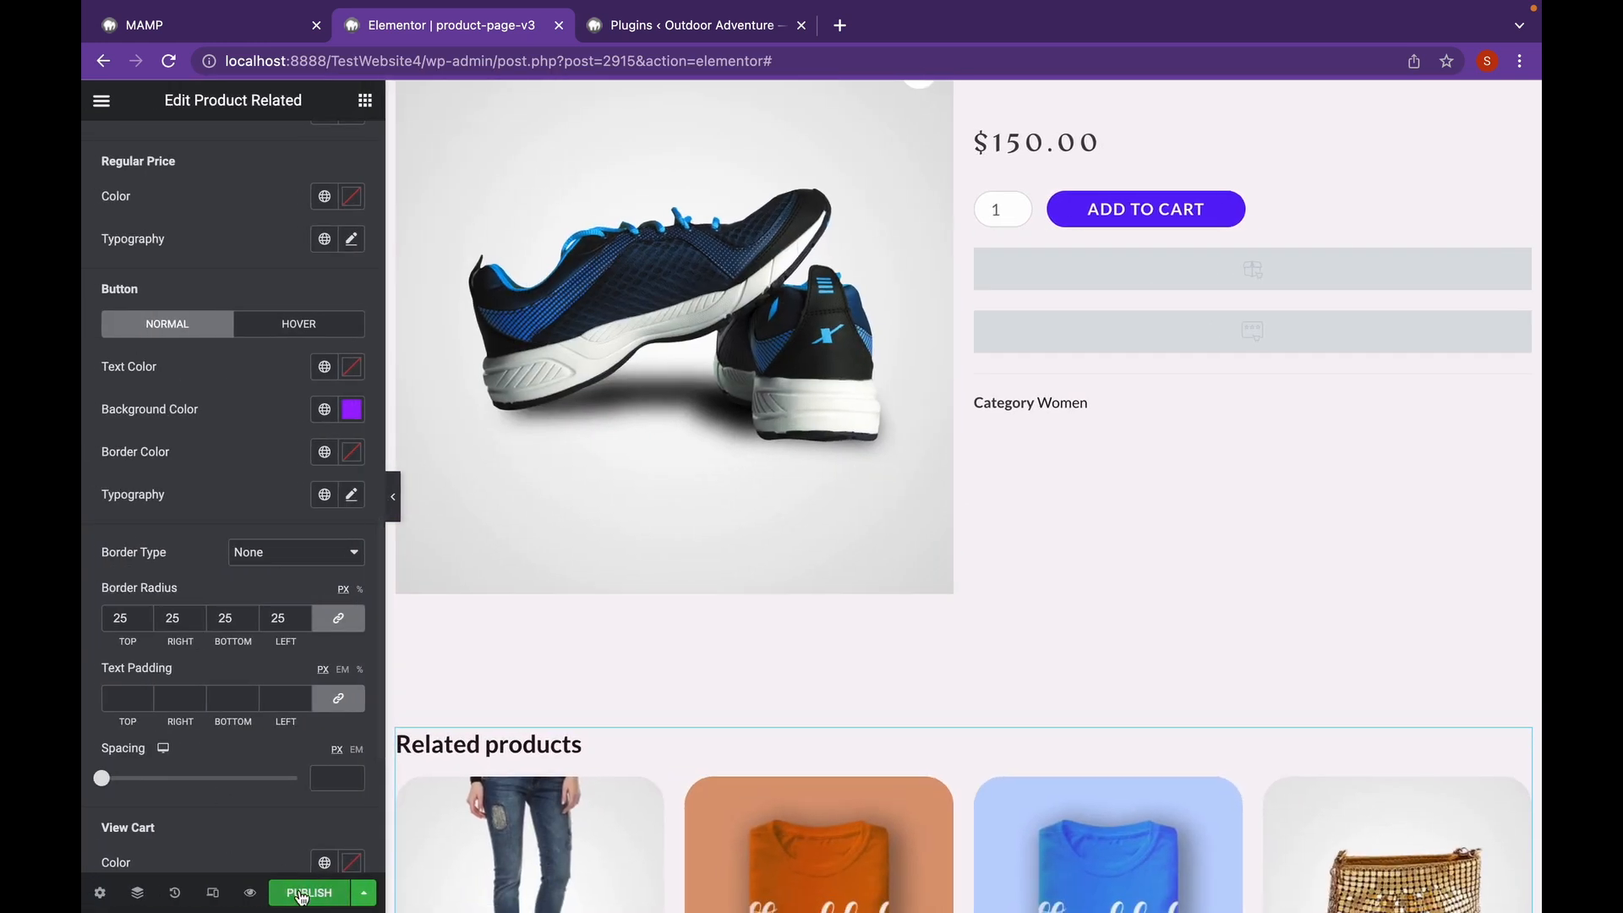
# - Publish the template with a display condition that includes Products
pyautogui.click(300, 894)
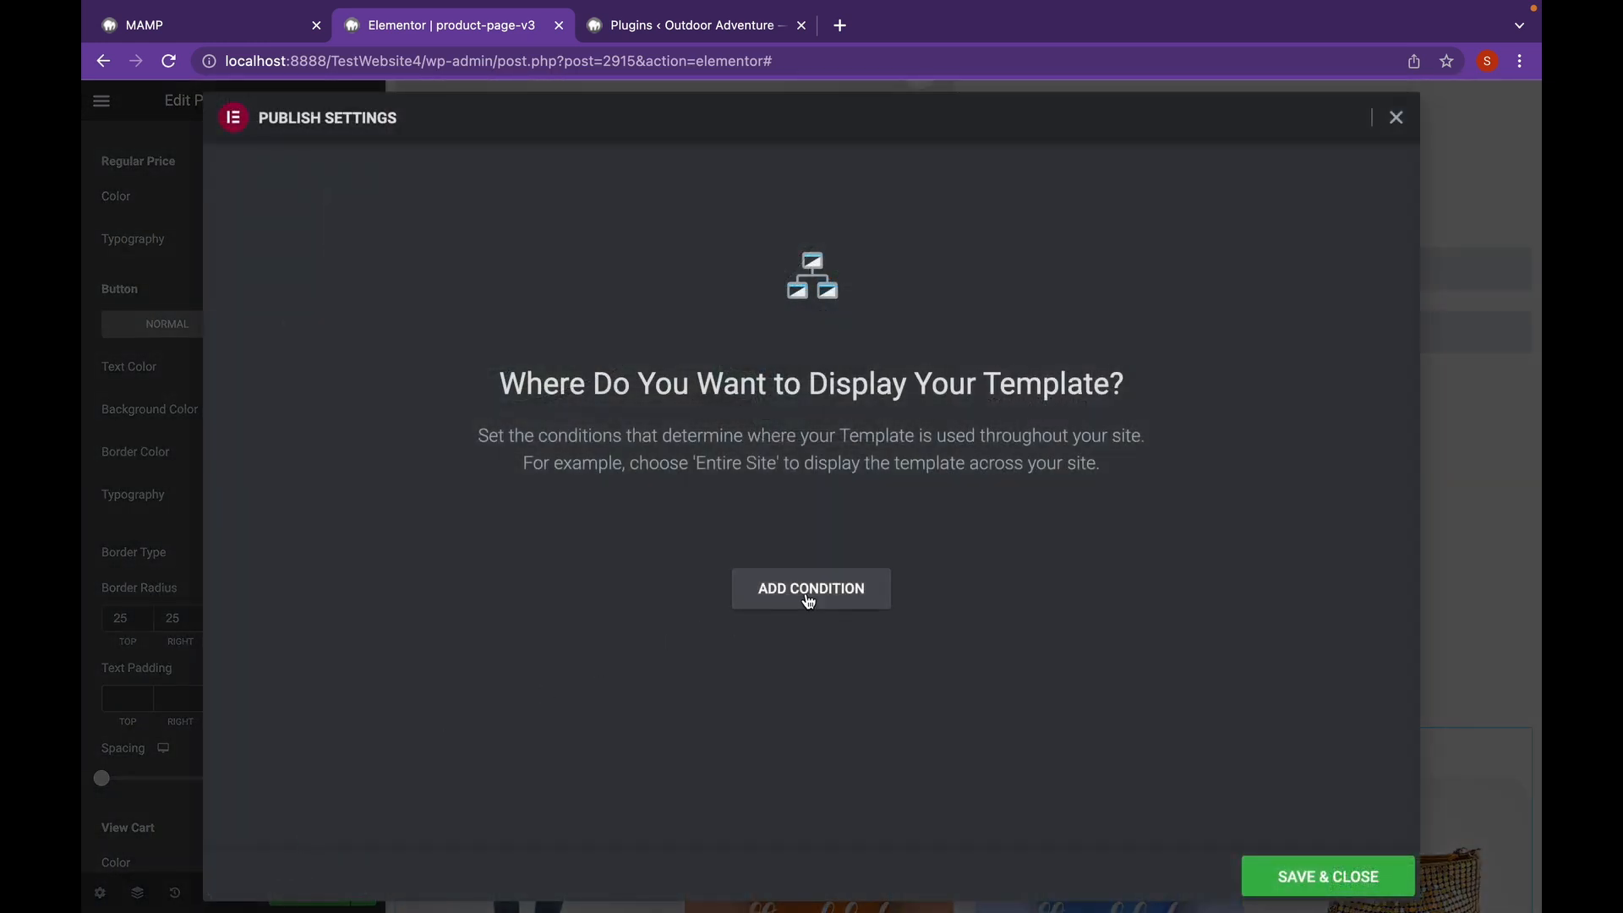
pyautogui.click(808, 592)
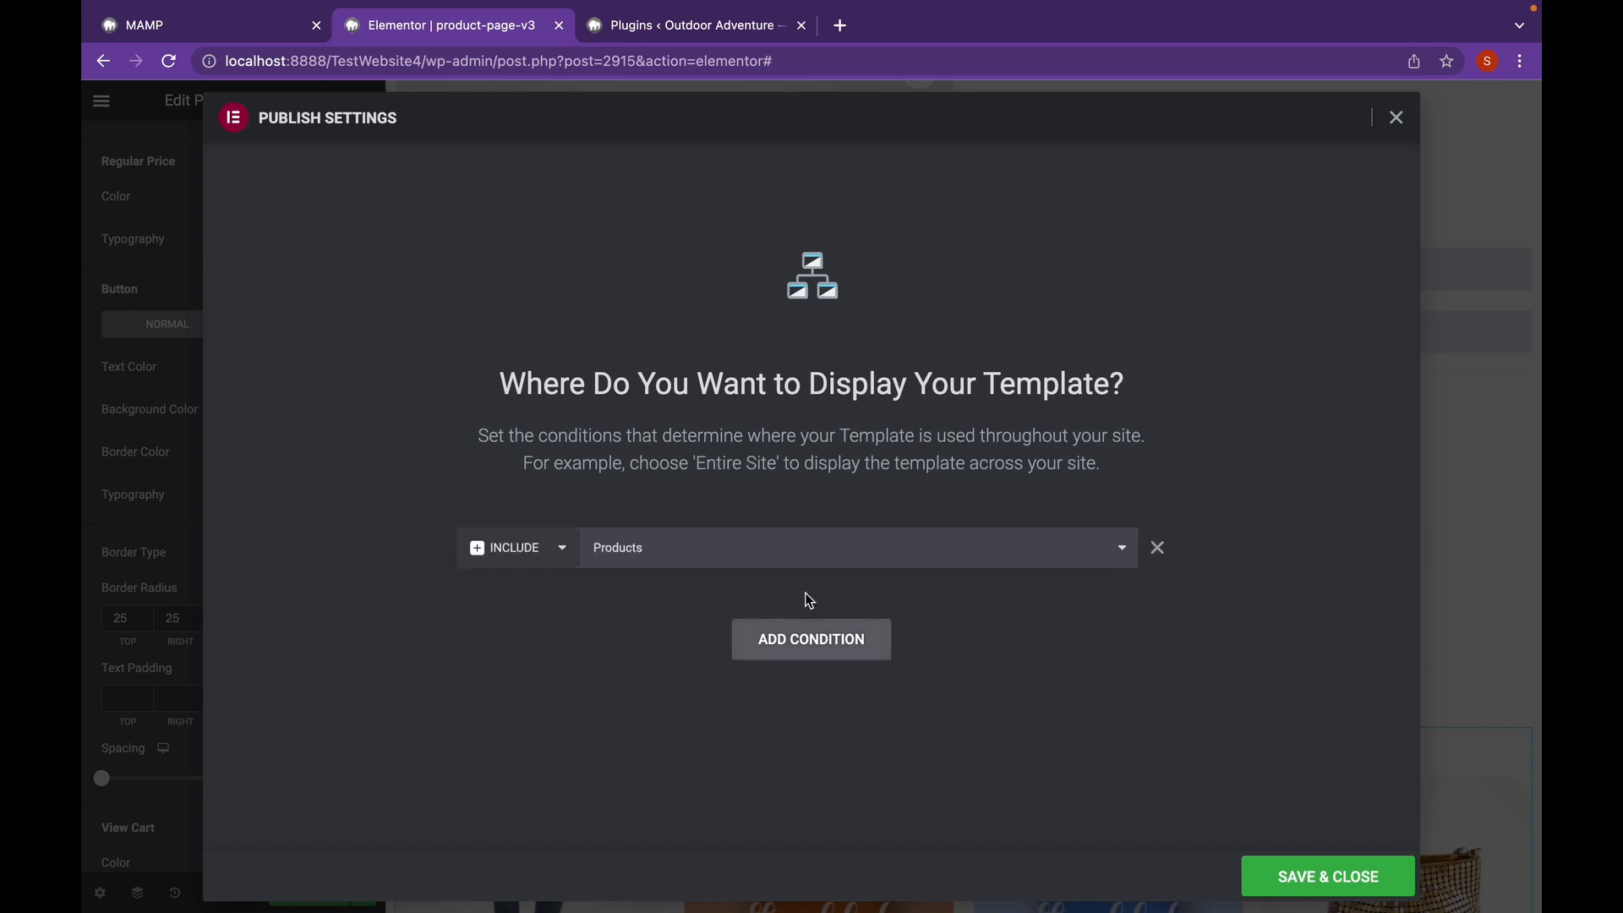
pyautogui.click(834, 554)
pyautogui.click(834, 554)
pyautogui.click(1295, 875)
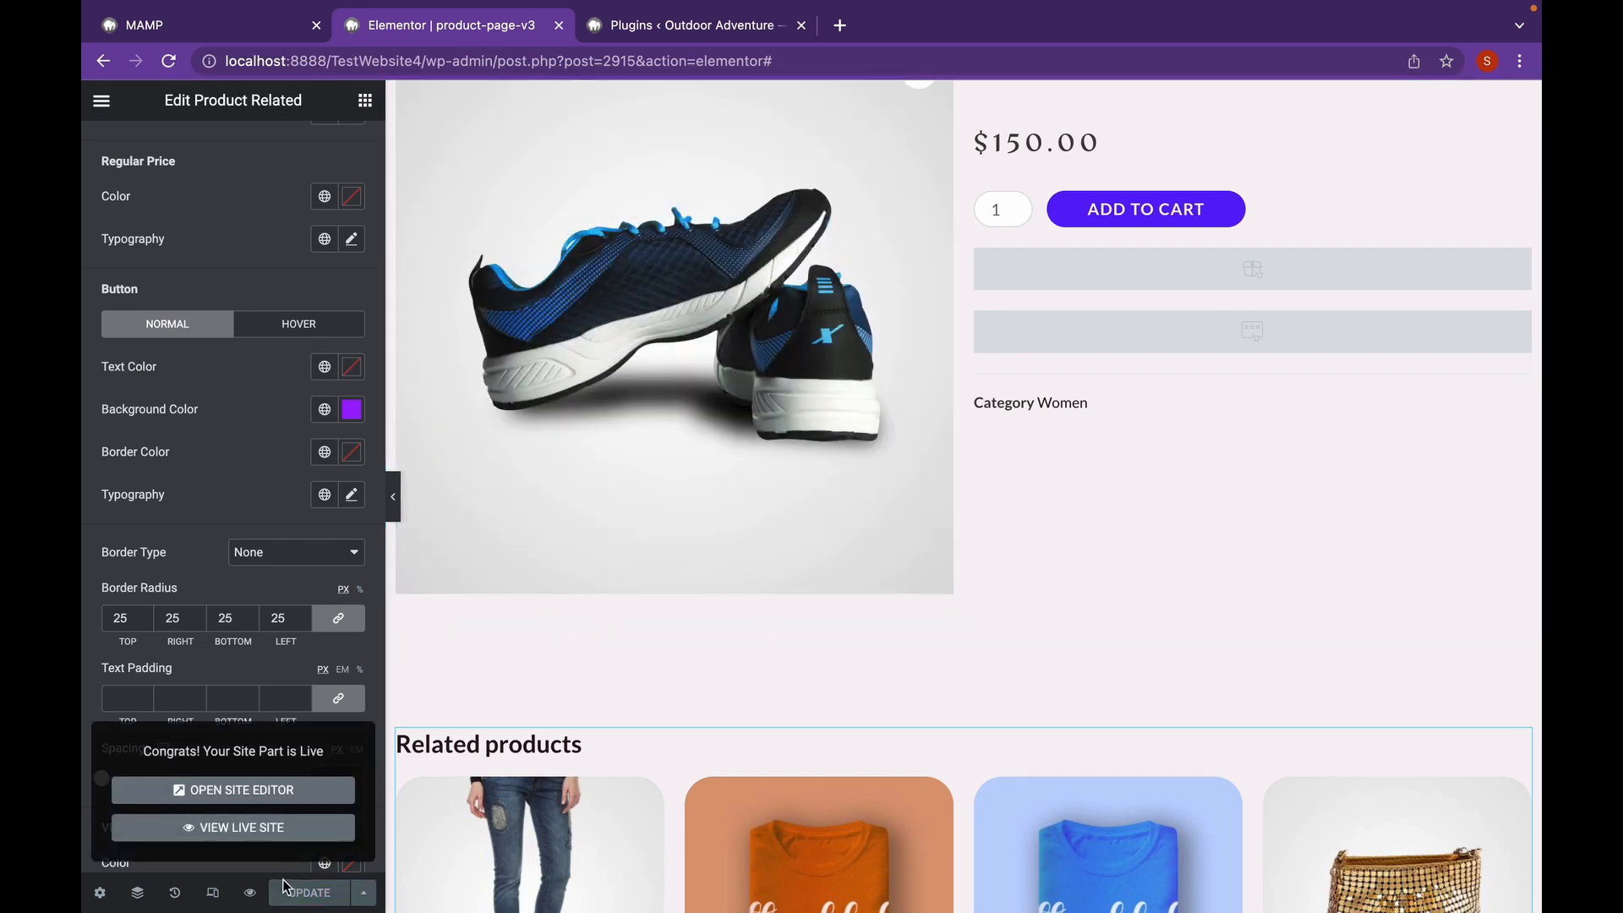
# - View the published template on the live site and check its product details and related products section
pyautogui.click(271, 826)
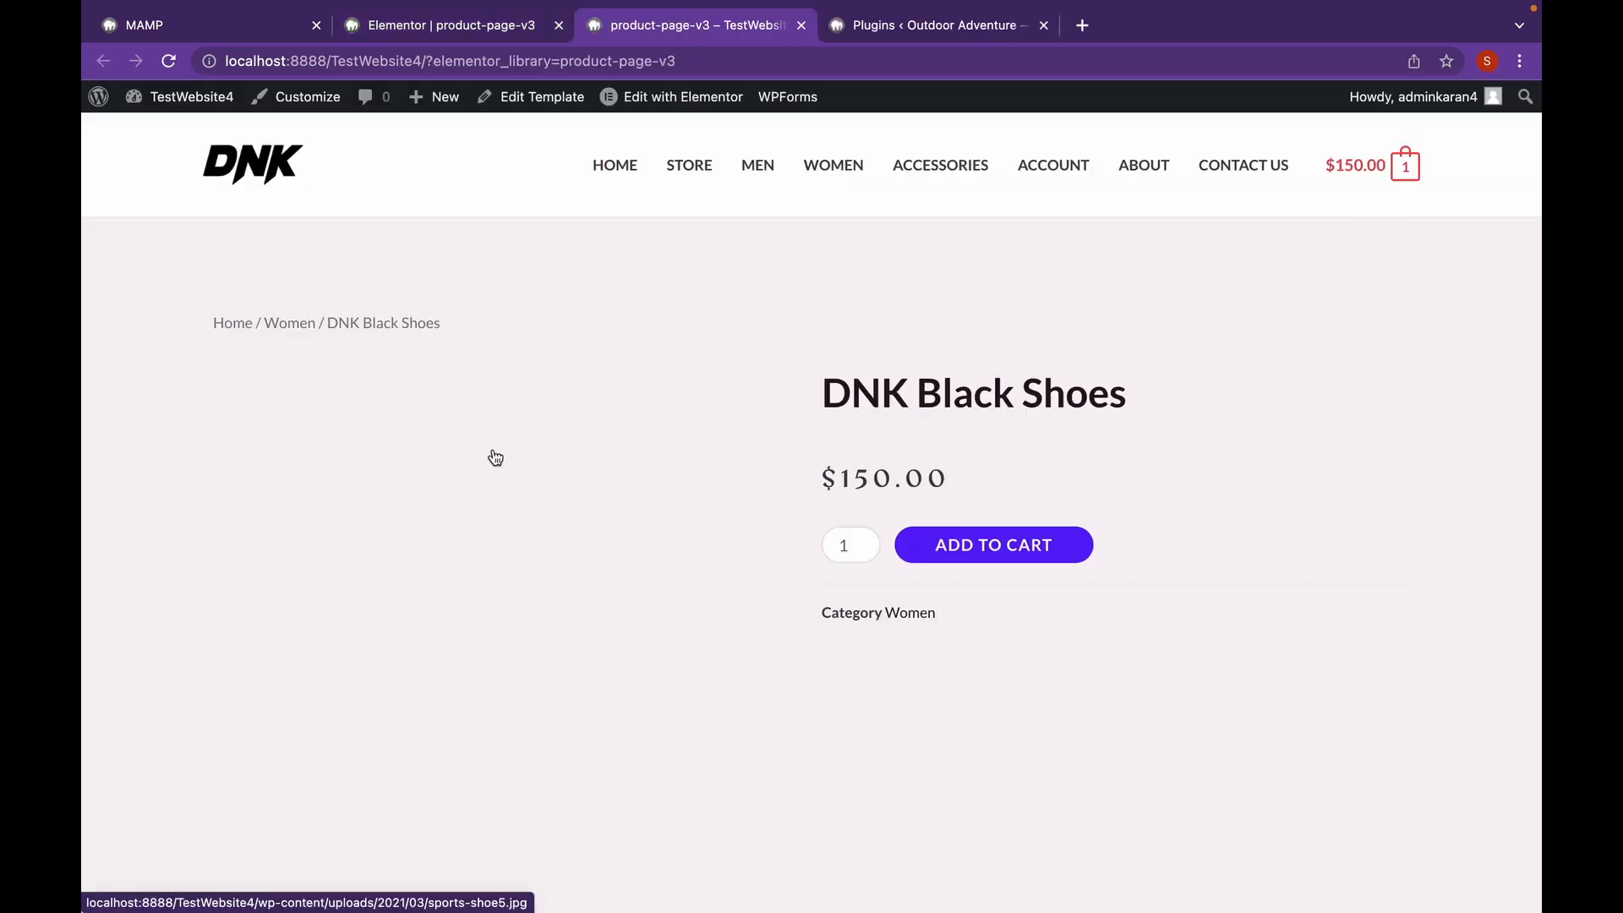
pyautogui.scroll(-5, 927, 481)
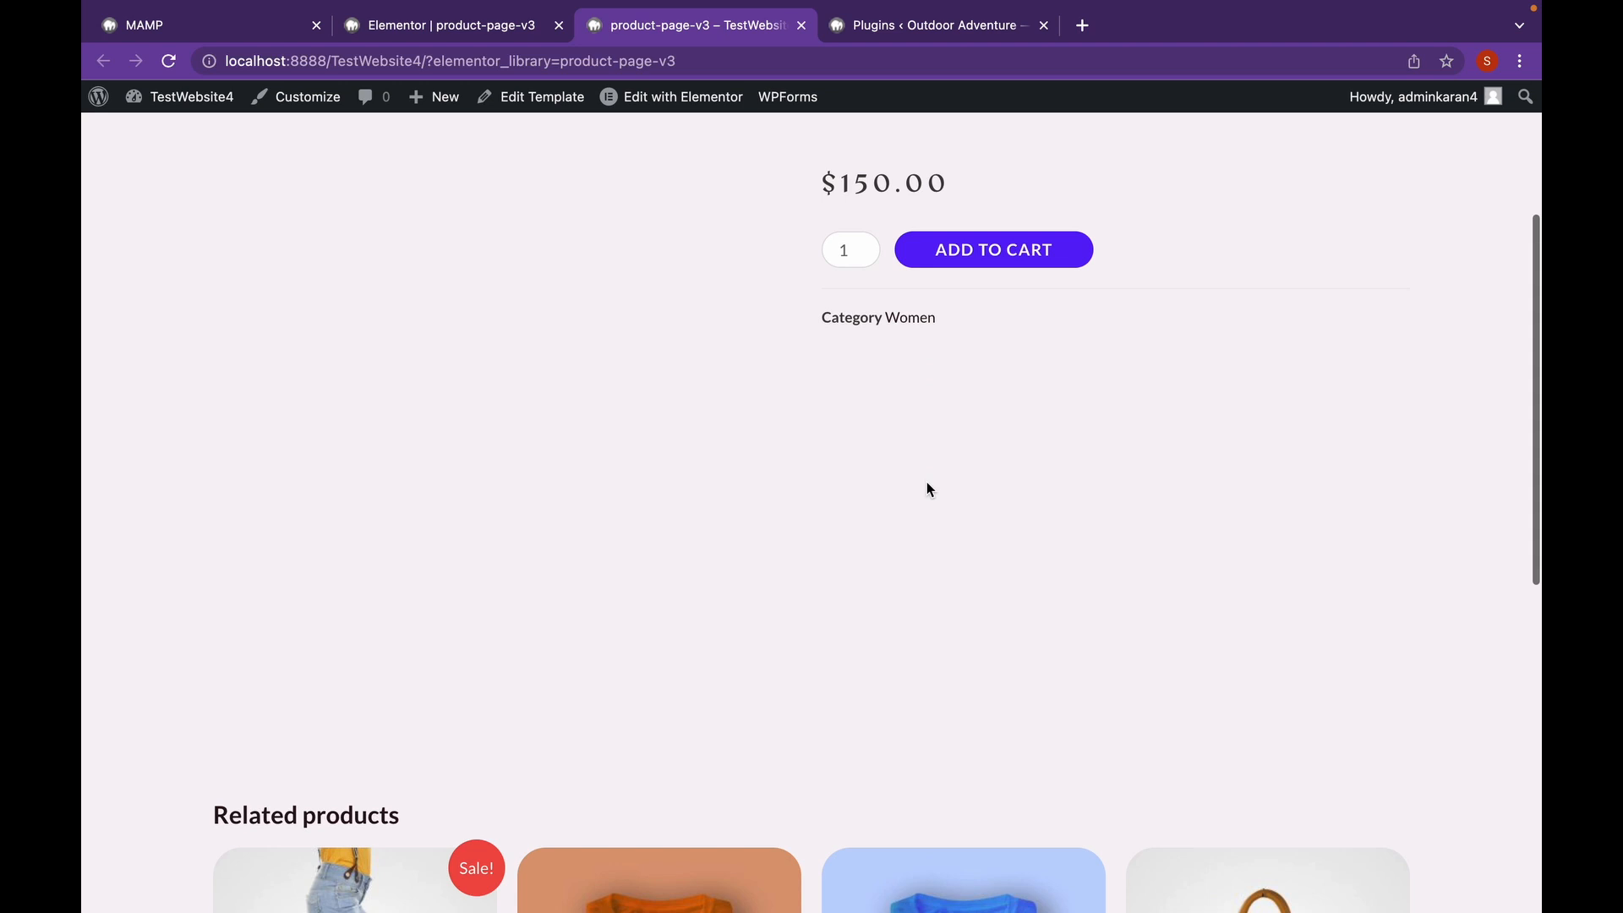
pyautogui.scroll(-7, 926, 482)
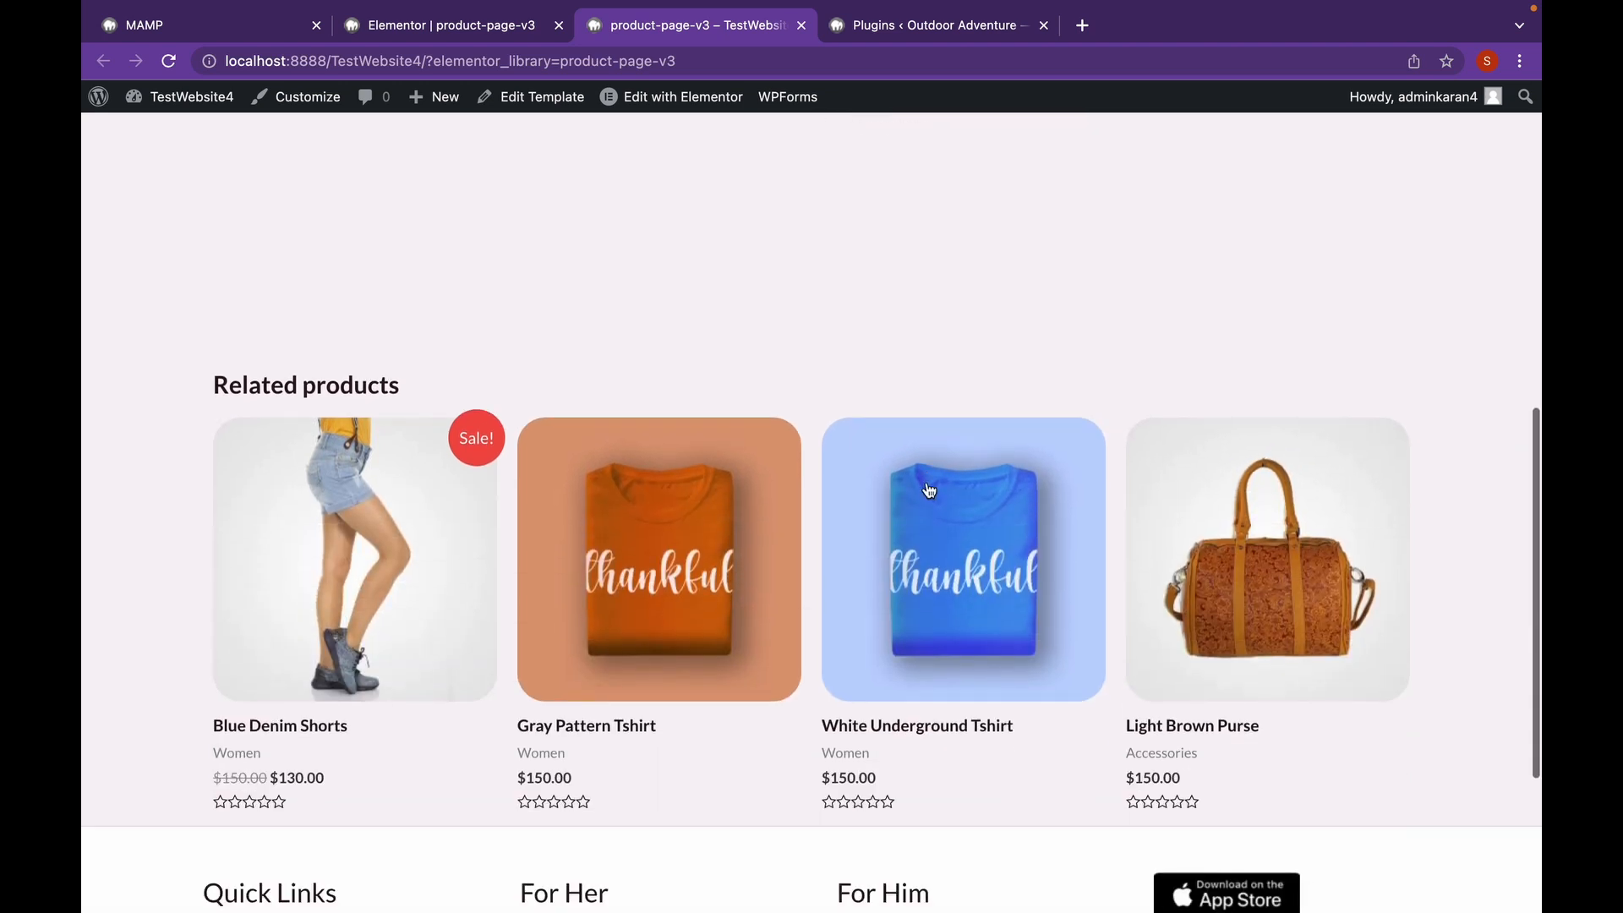
# - Open the Blue Denim Shorts product from the related products and examine its page layout down to the footer
pyautogui.click(314, 558)
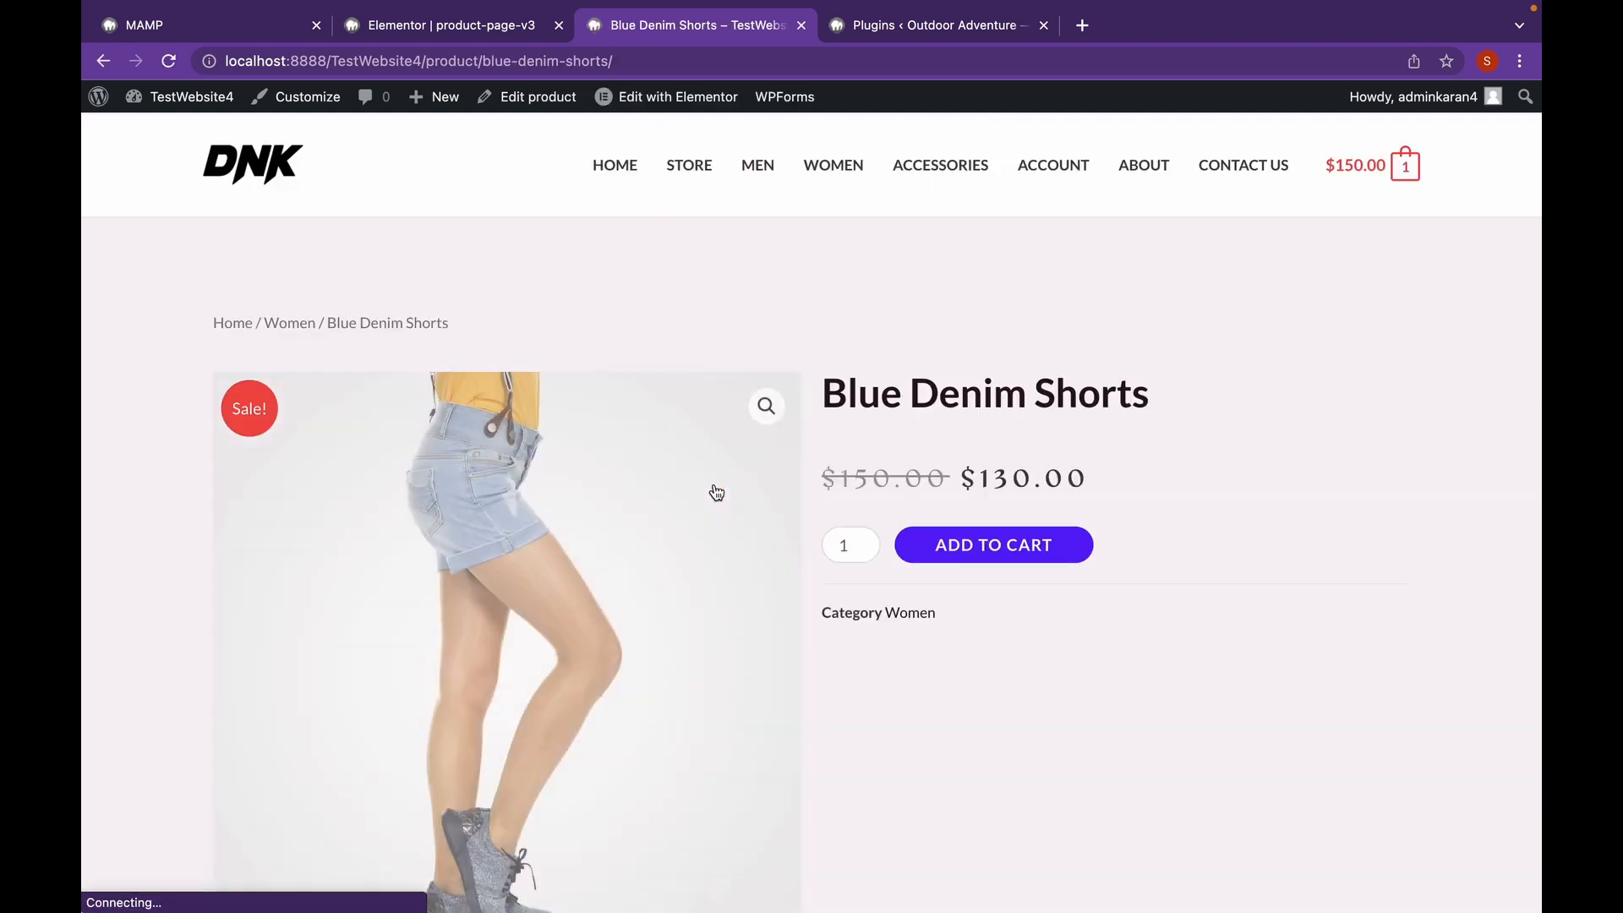
pyautogui.scroll(-3, 761, 495)
pyautogui.scroll(-4, 1099, 582)
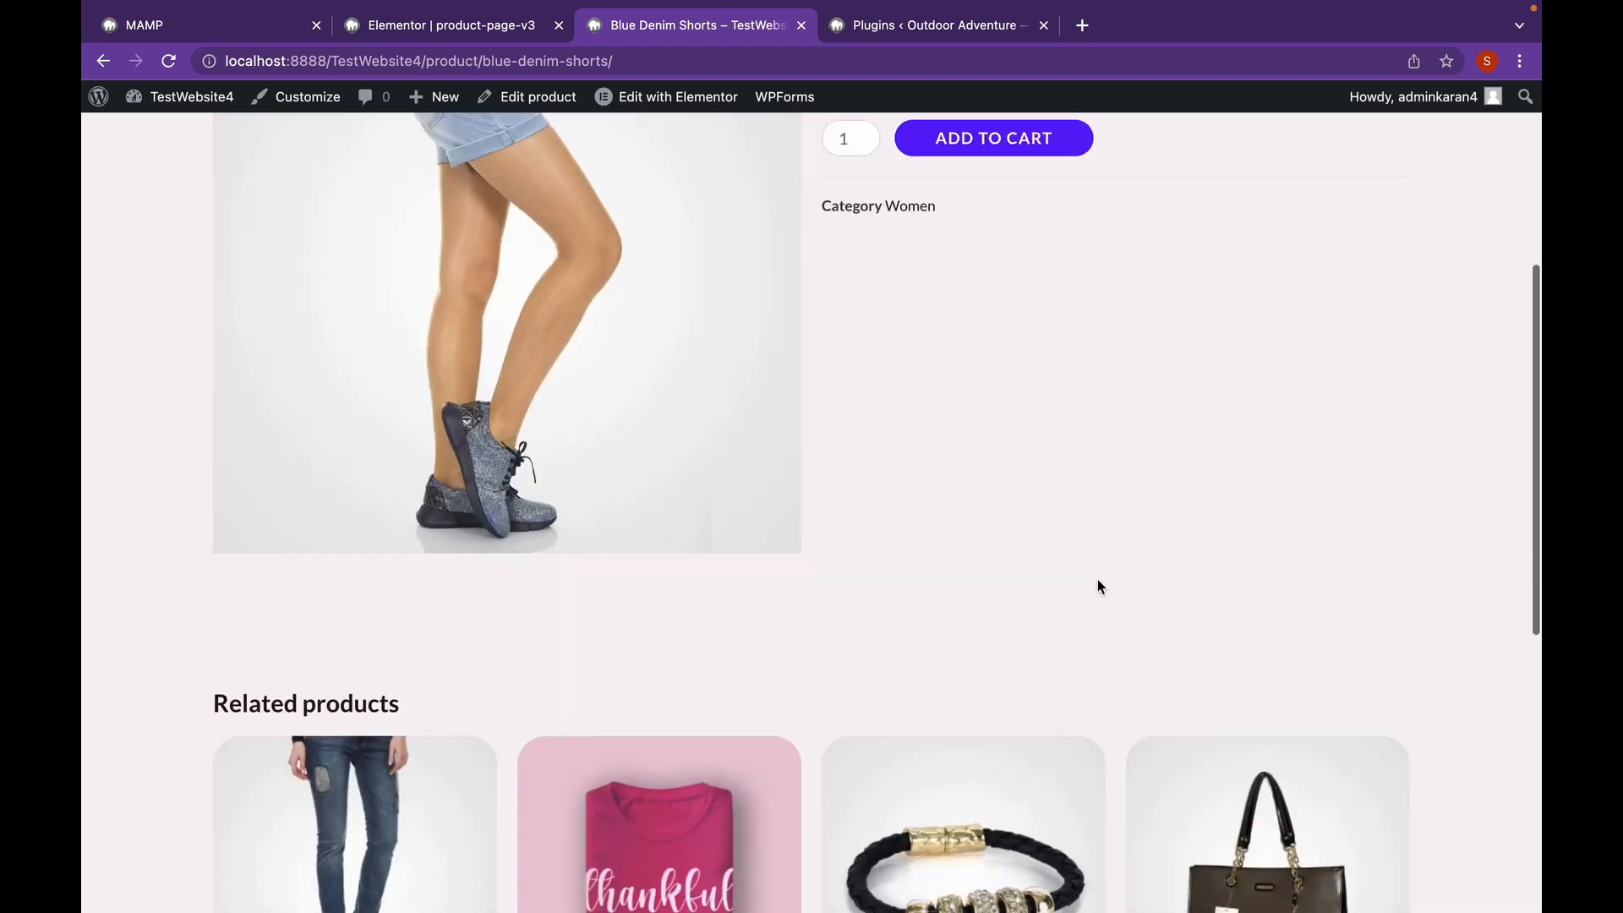
pyautogui.scroll(-7, 1097, 581)
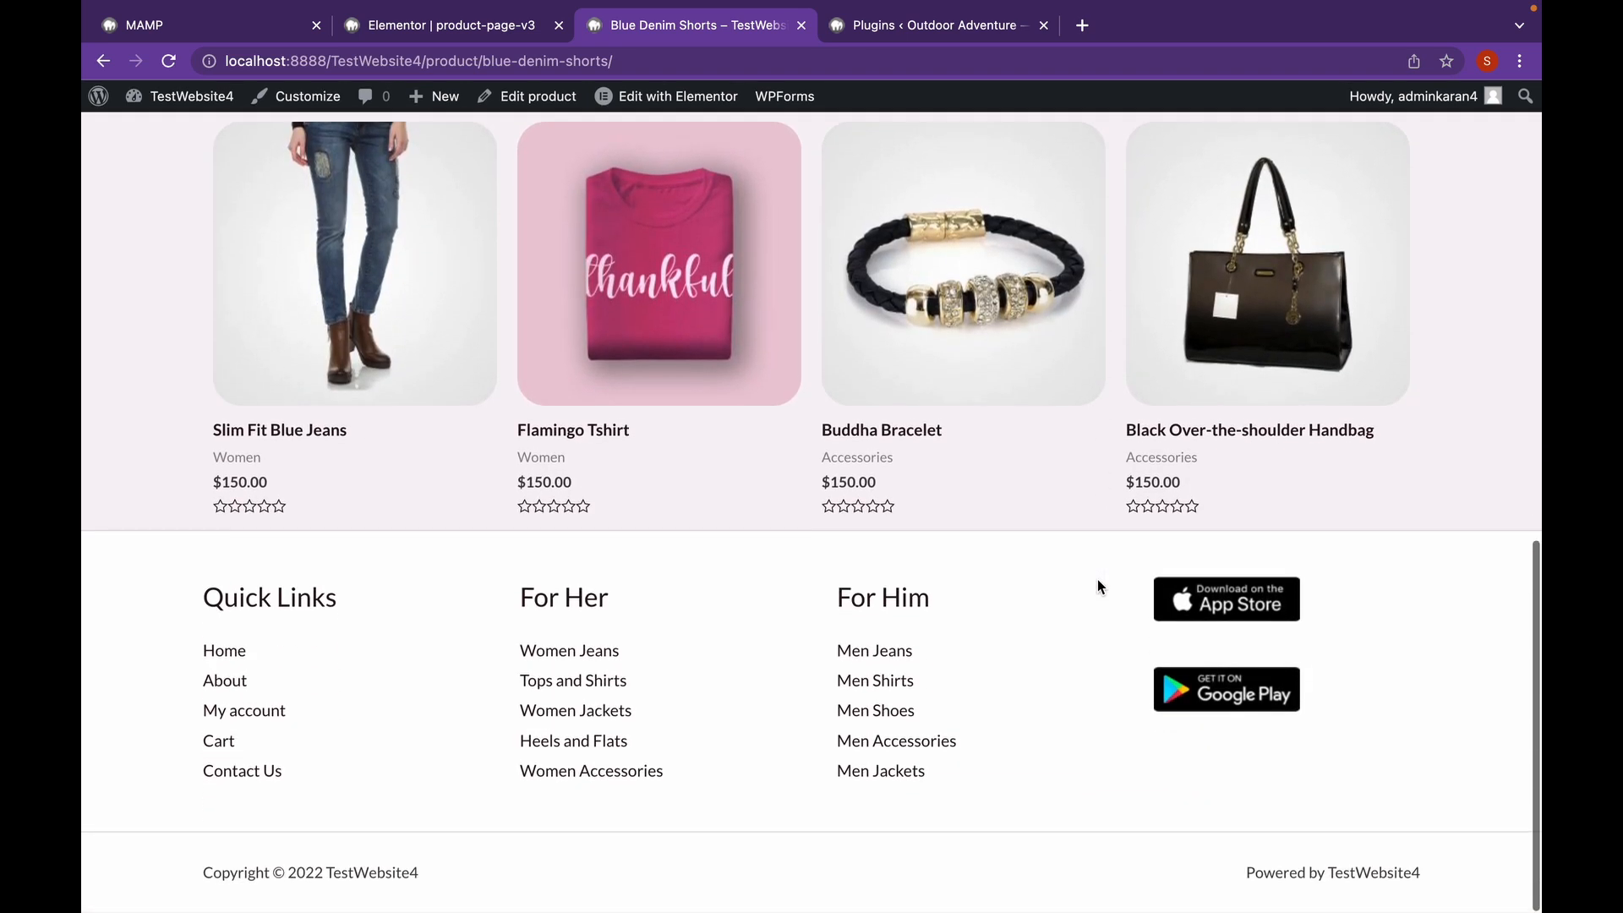
pyautogui.scroll(15, 1097, 580)
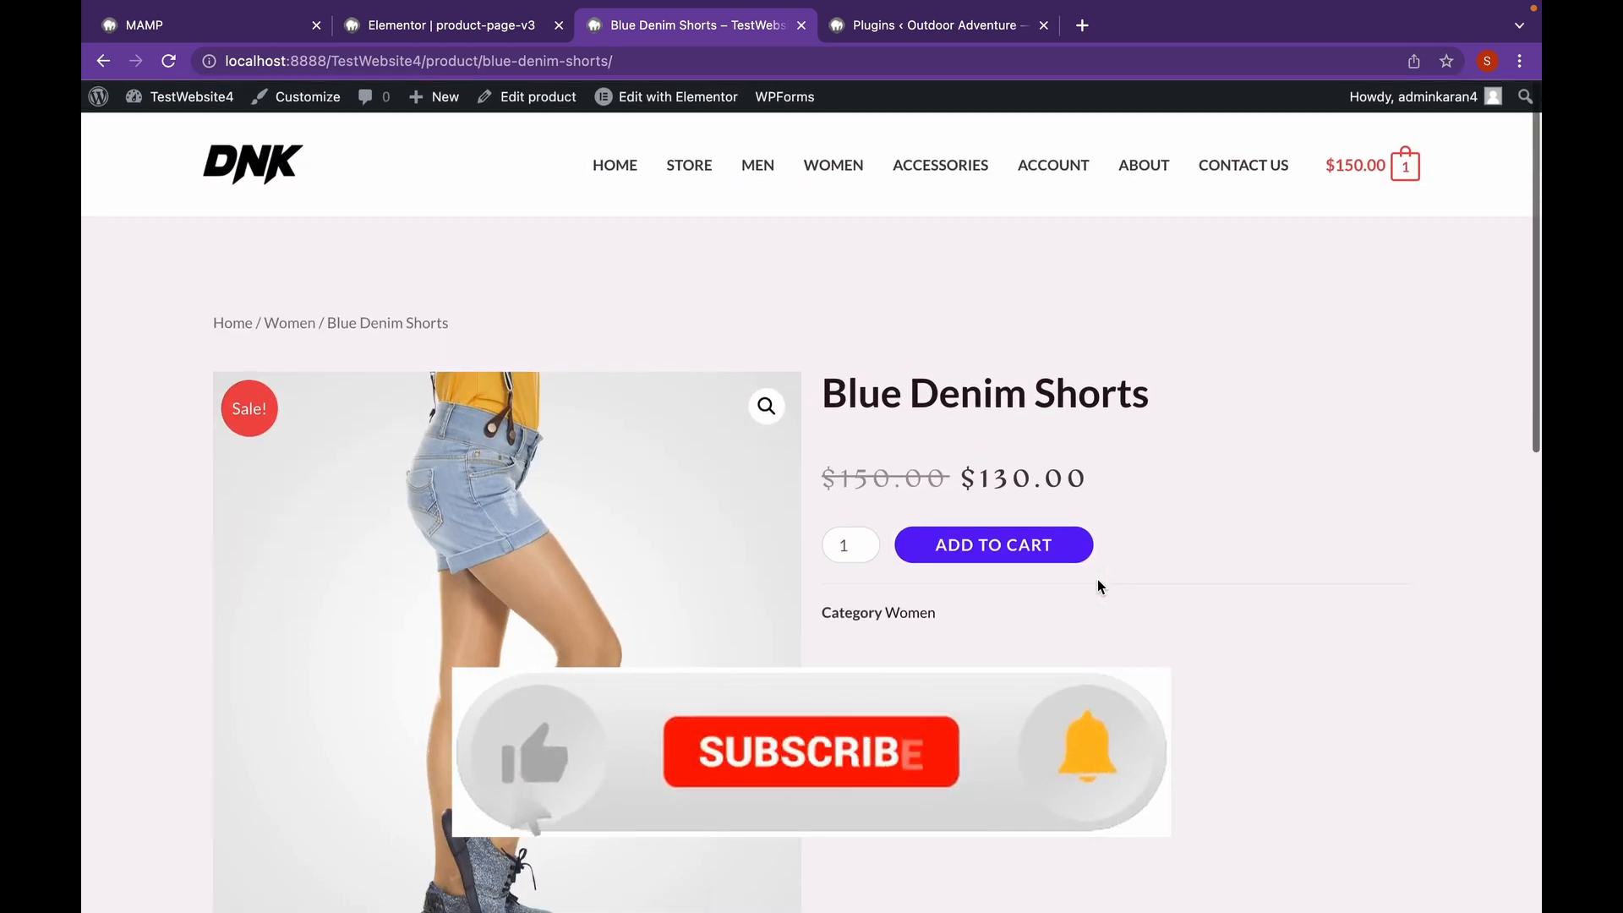